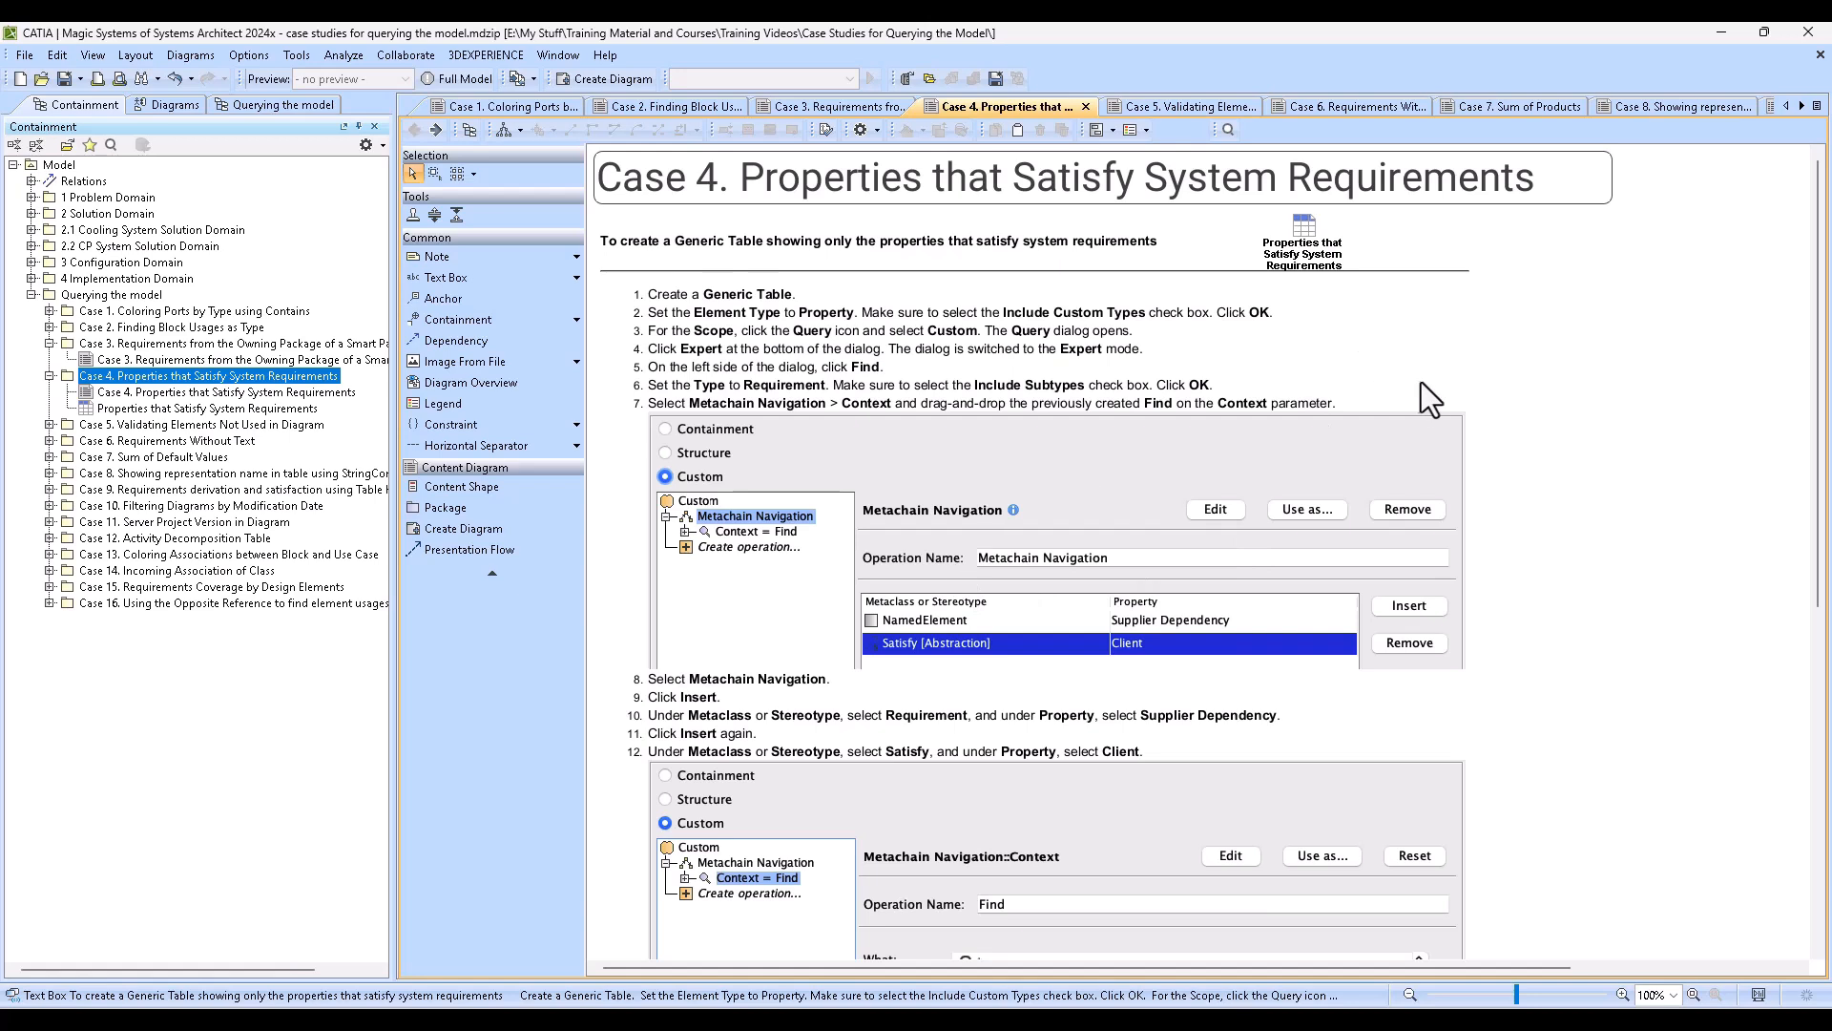
# - Read through the Case 4 instructions for building a Generic Table of properties that satisfy system requirements
pyautogui.scroll(-1, 1462, 439)
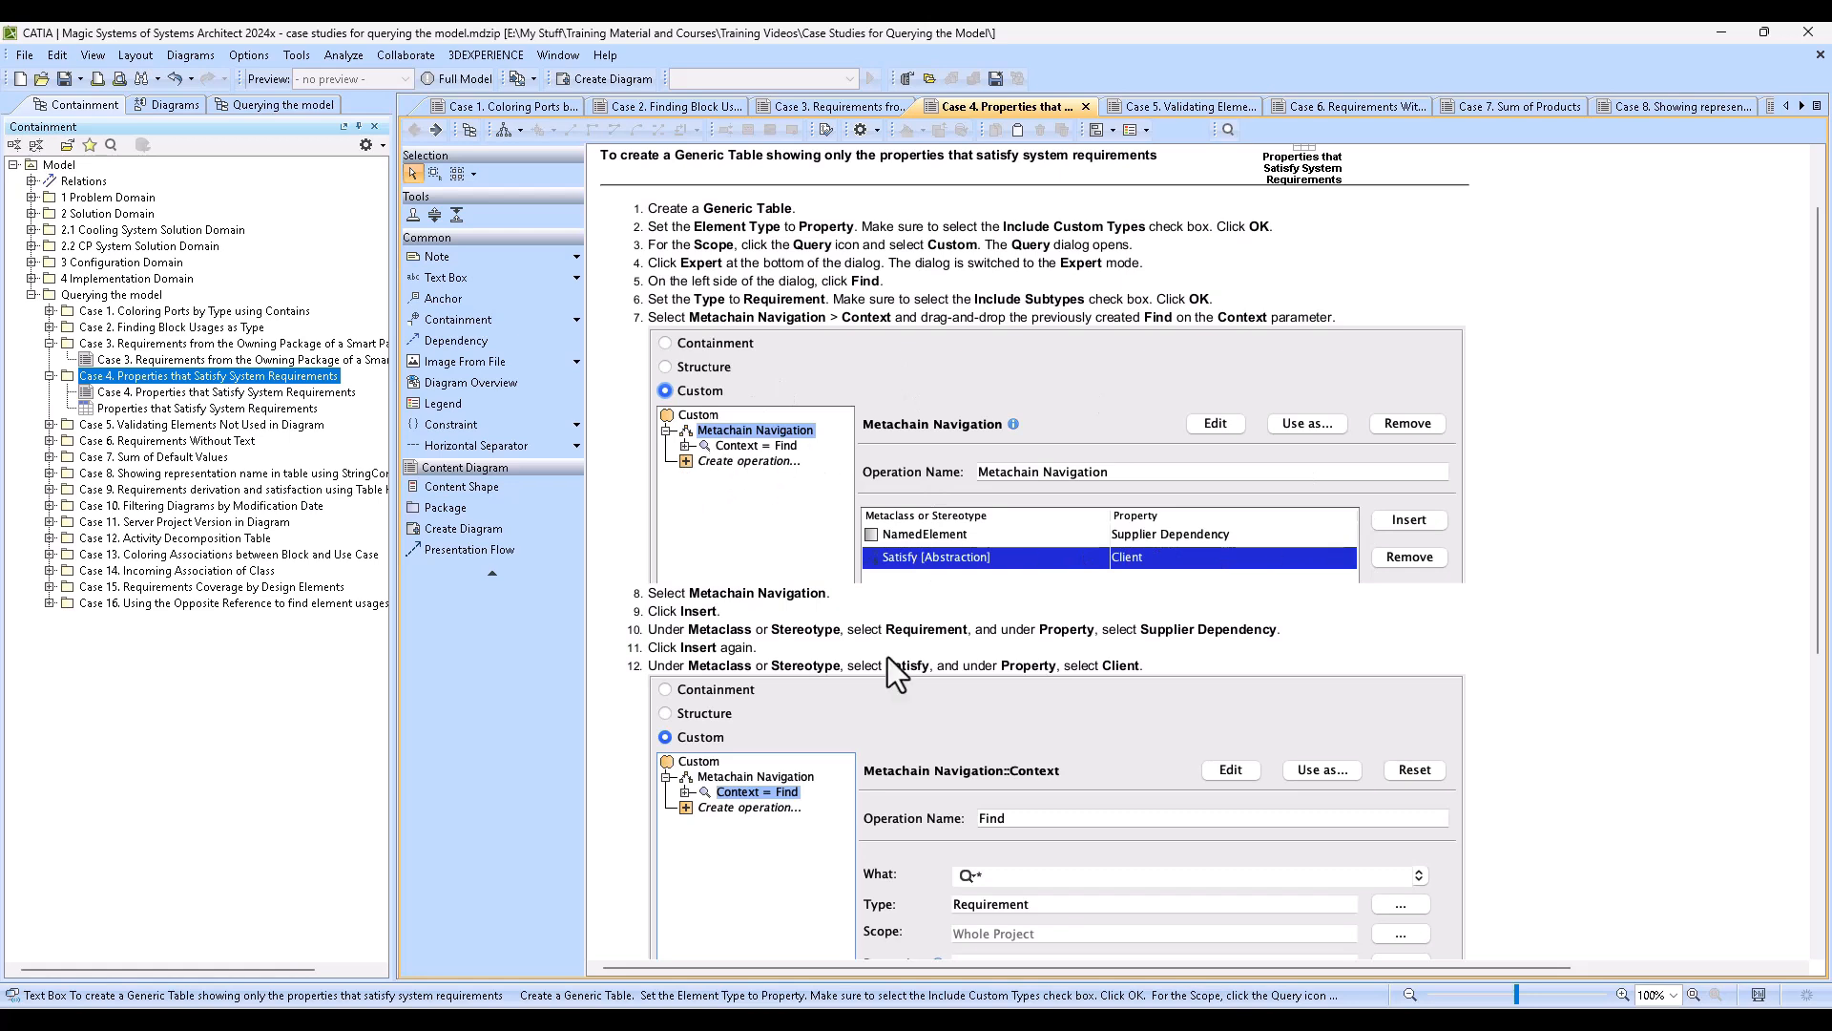
pyautogui.scroll(-1, 955, 745)
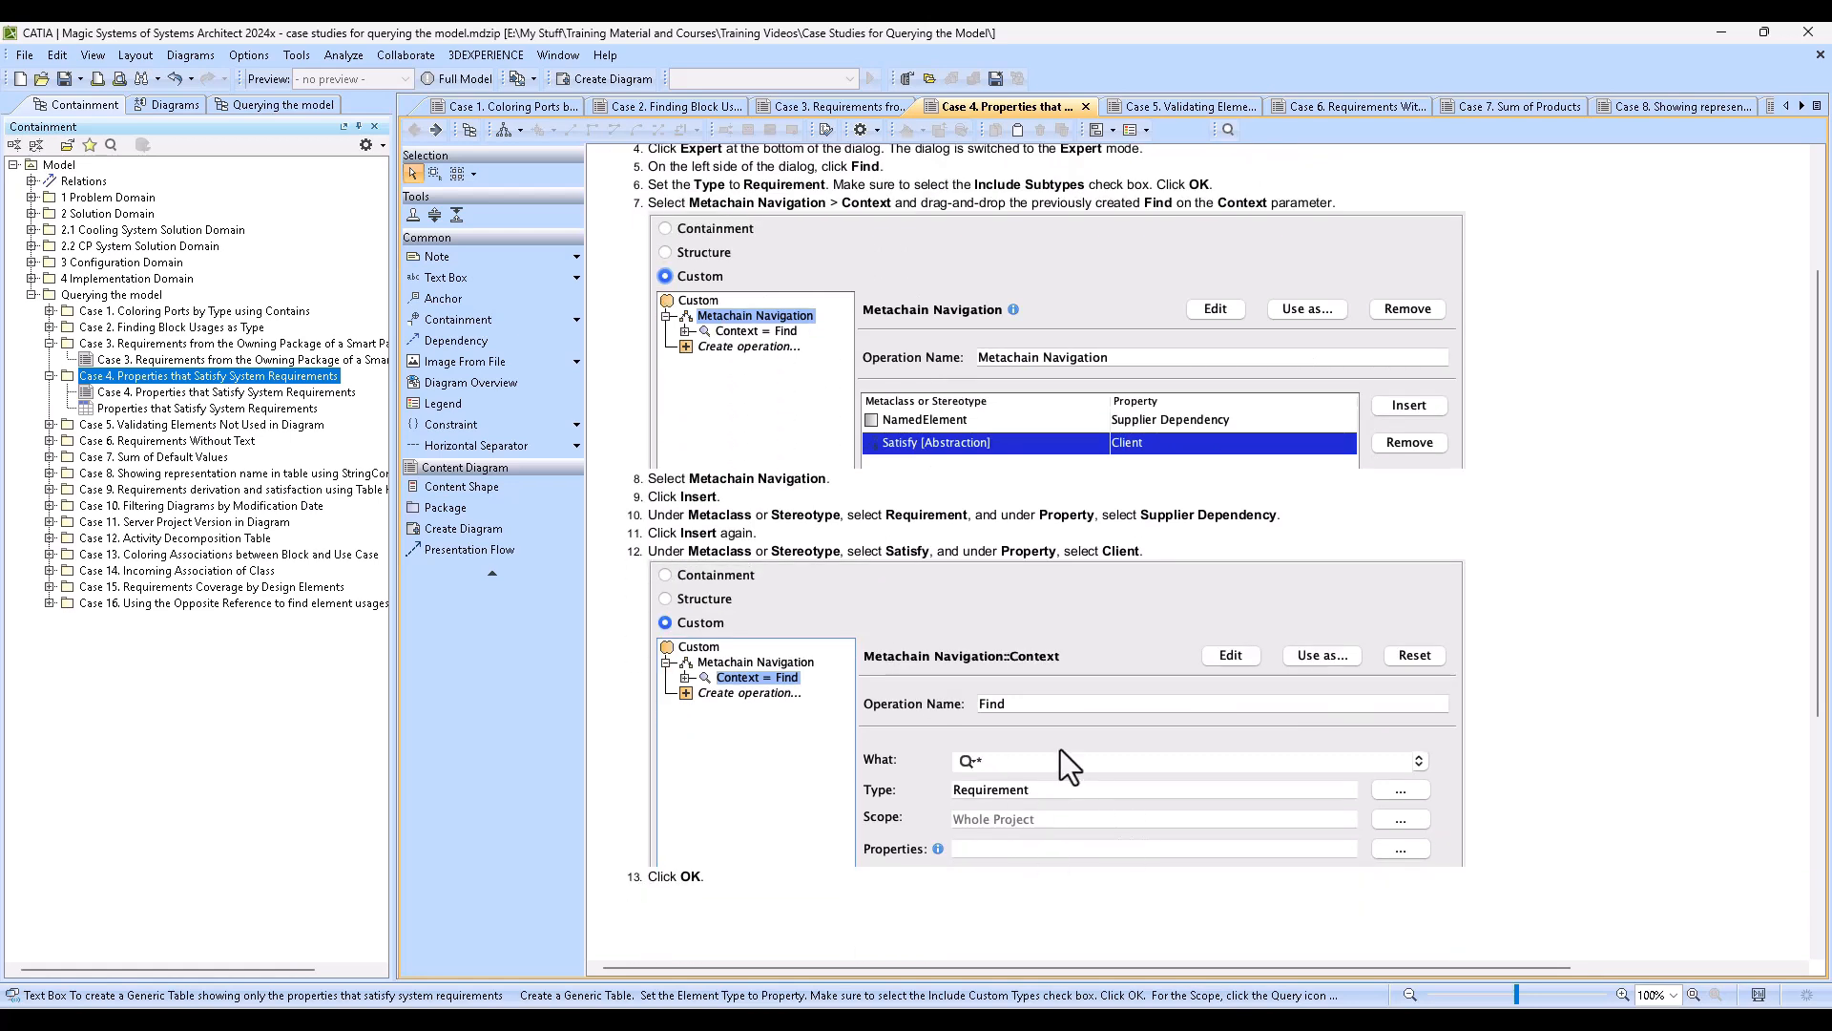
pyautogui.scroll(1, 1061, 748)
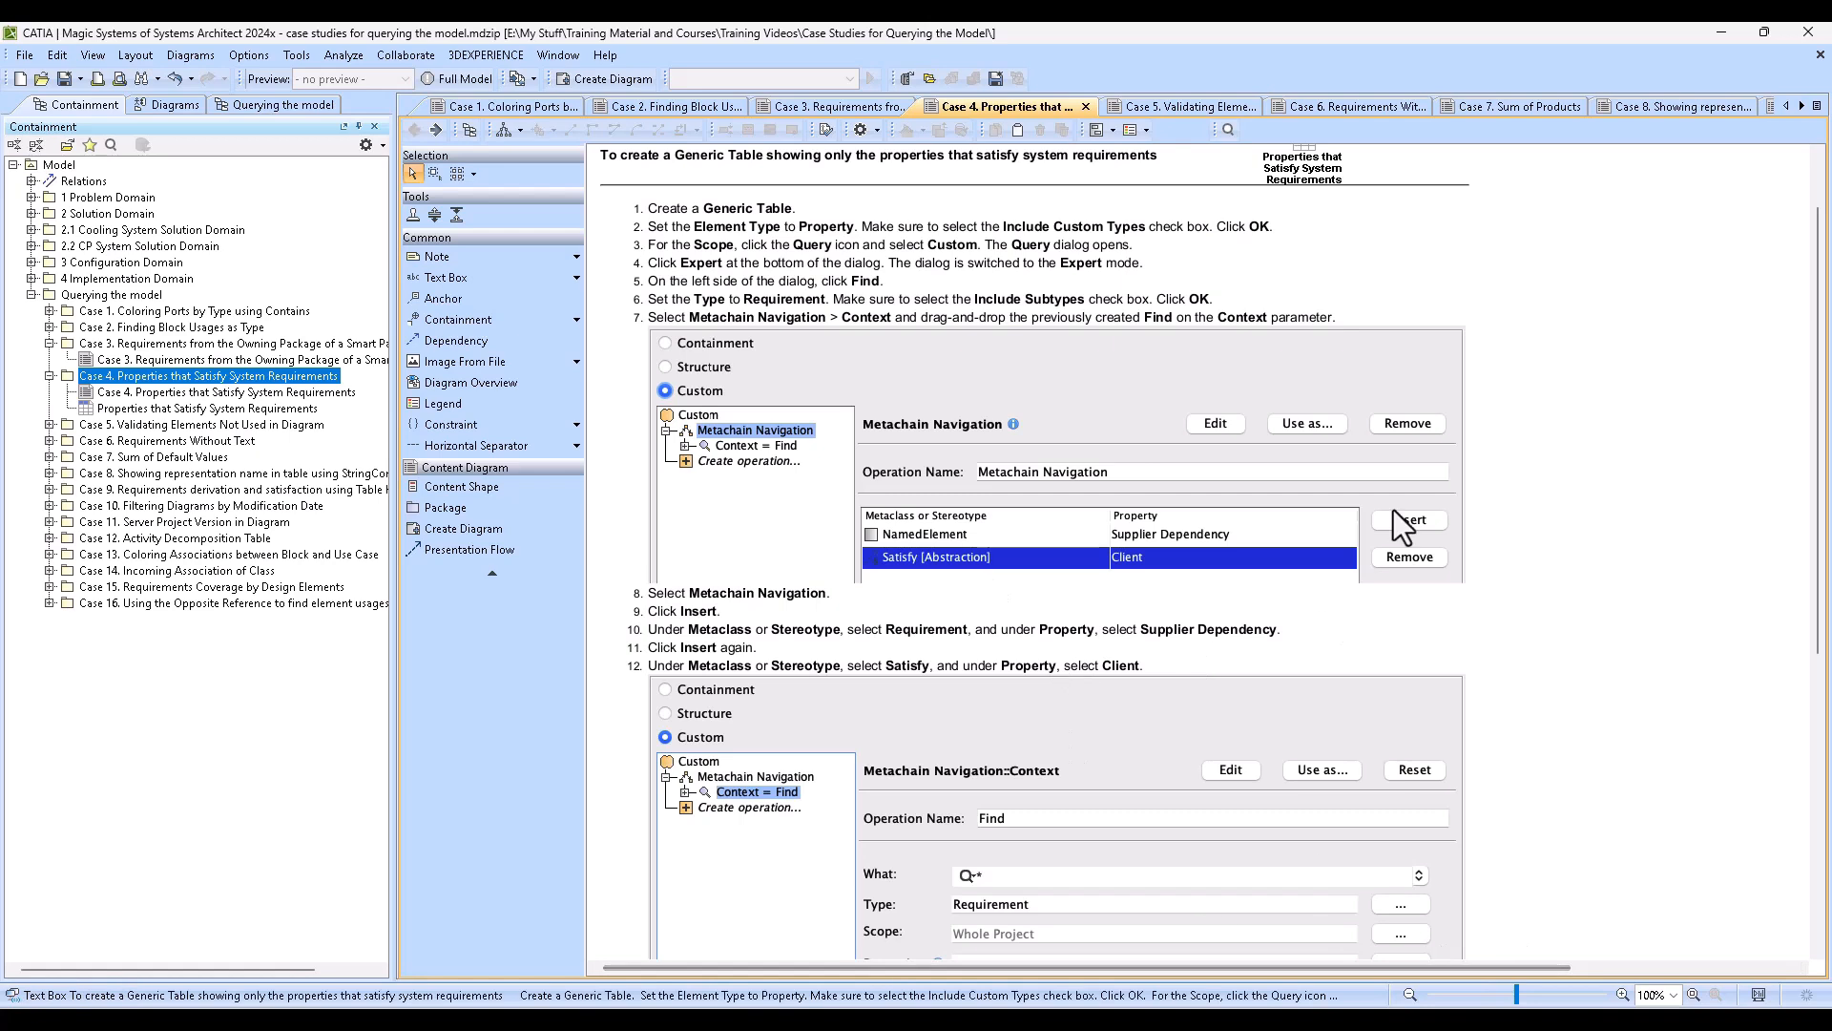
pyautogui.scroll(3, 1224, 381)
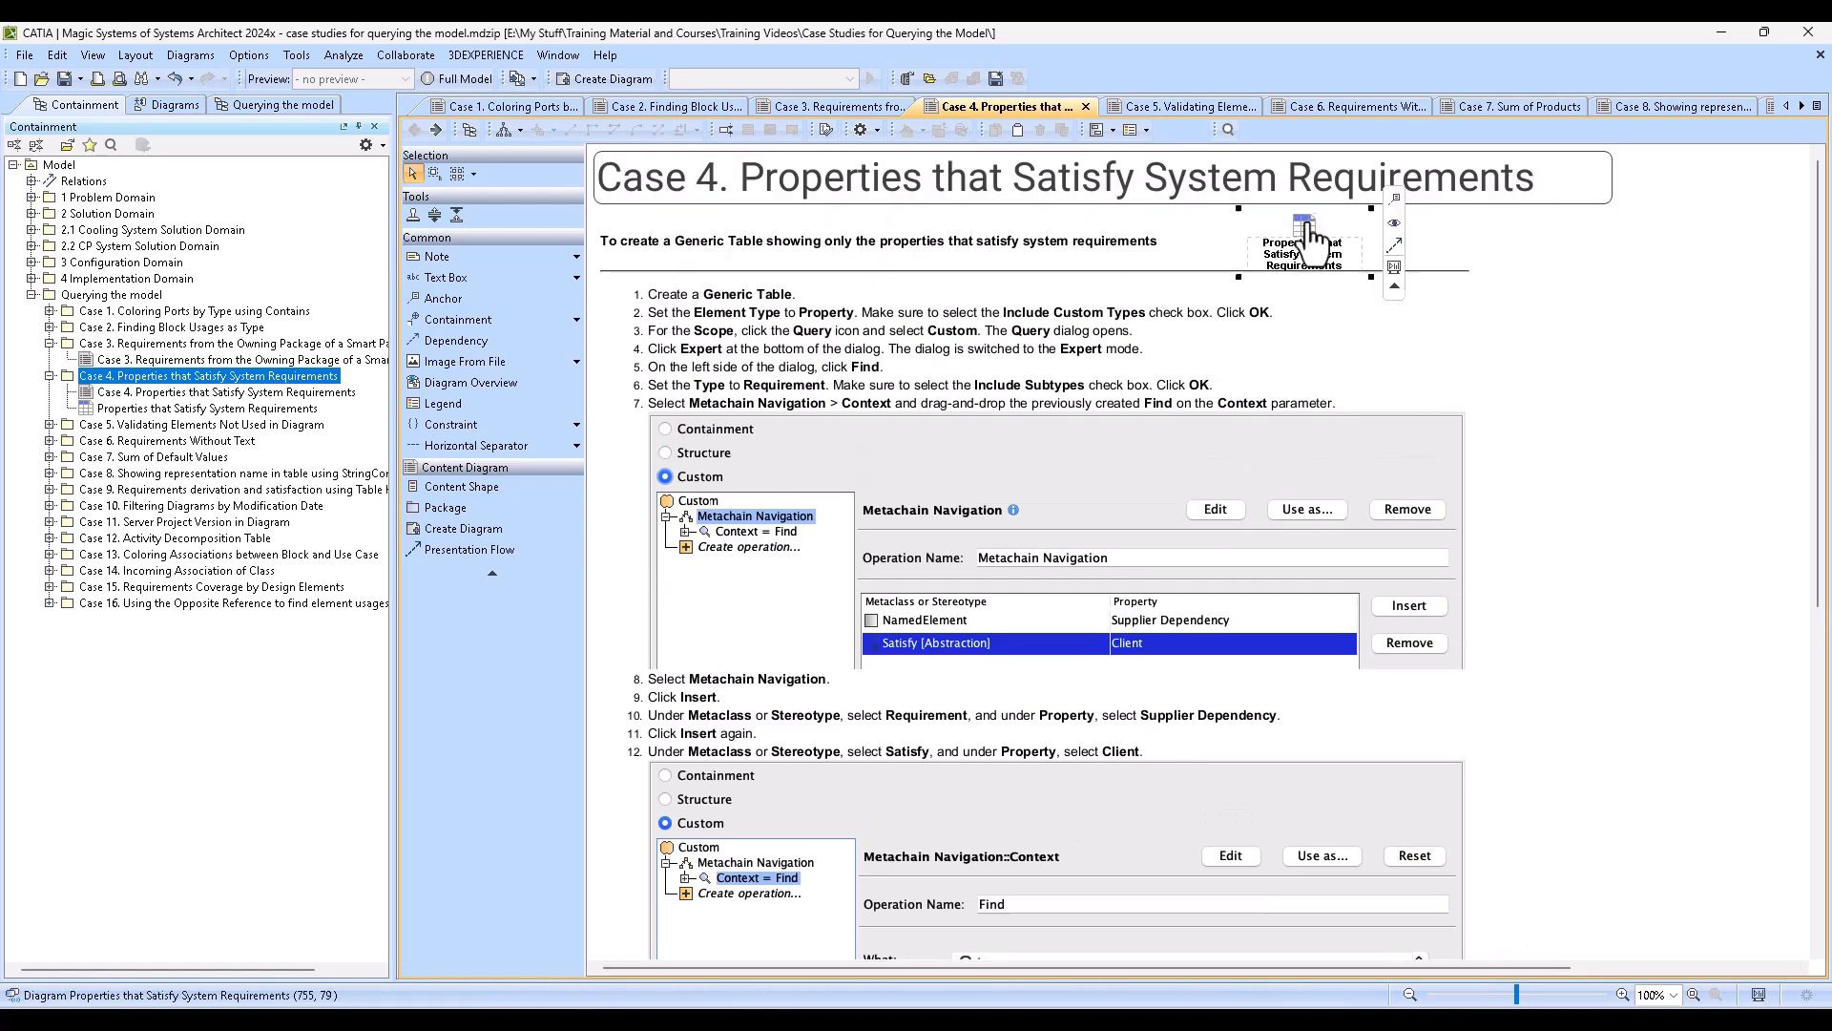
# - Open the example table Properties that Satisfy System Requirements and examine its custom scope query and its listed properties
pyautogui.doubleClick(1298, 246)
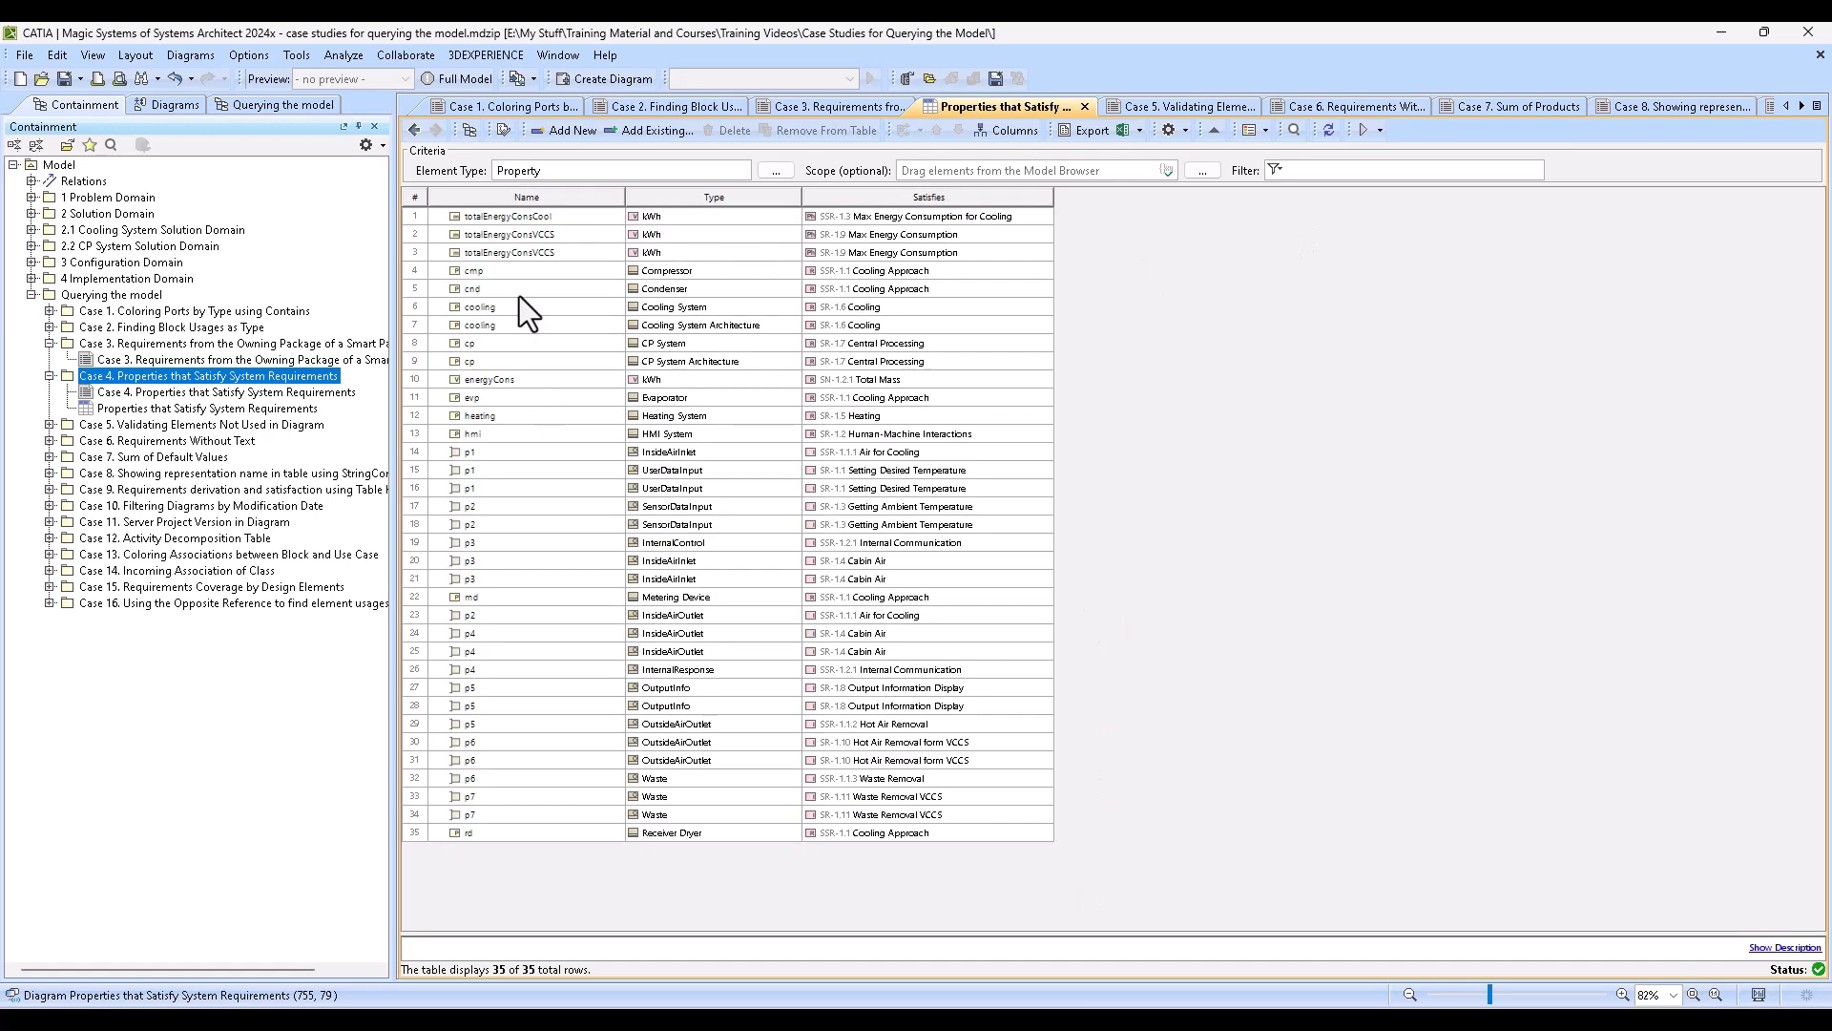
pyautogui.click(1166, 170)
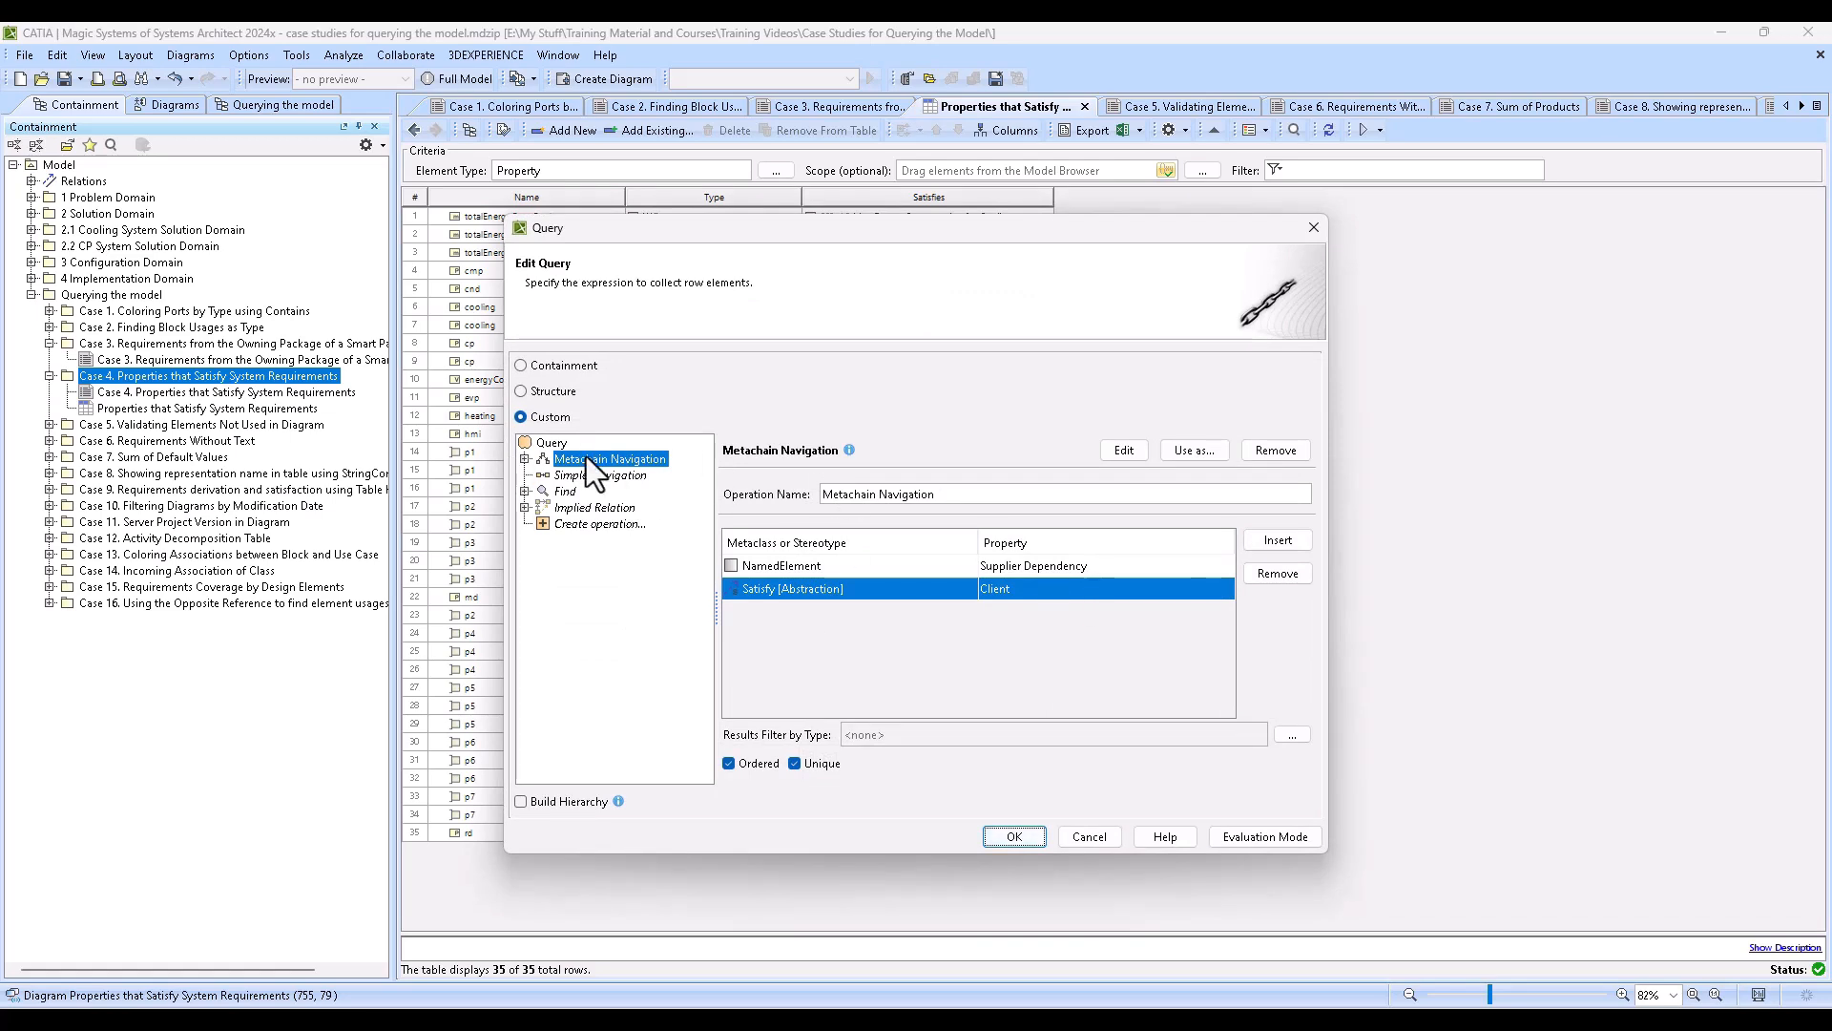
pyautogui.click(1325, 226)
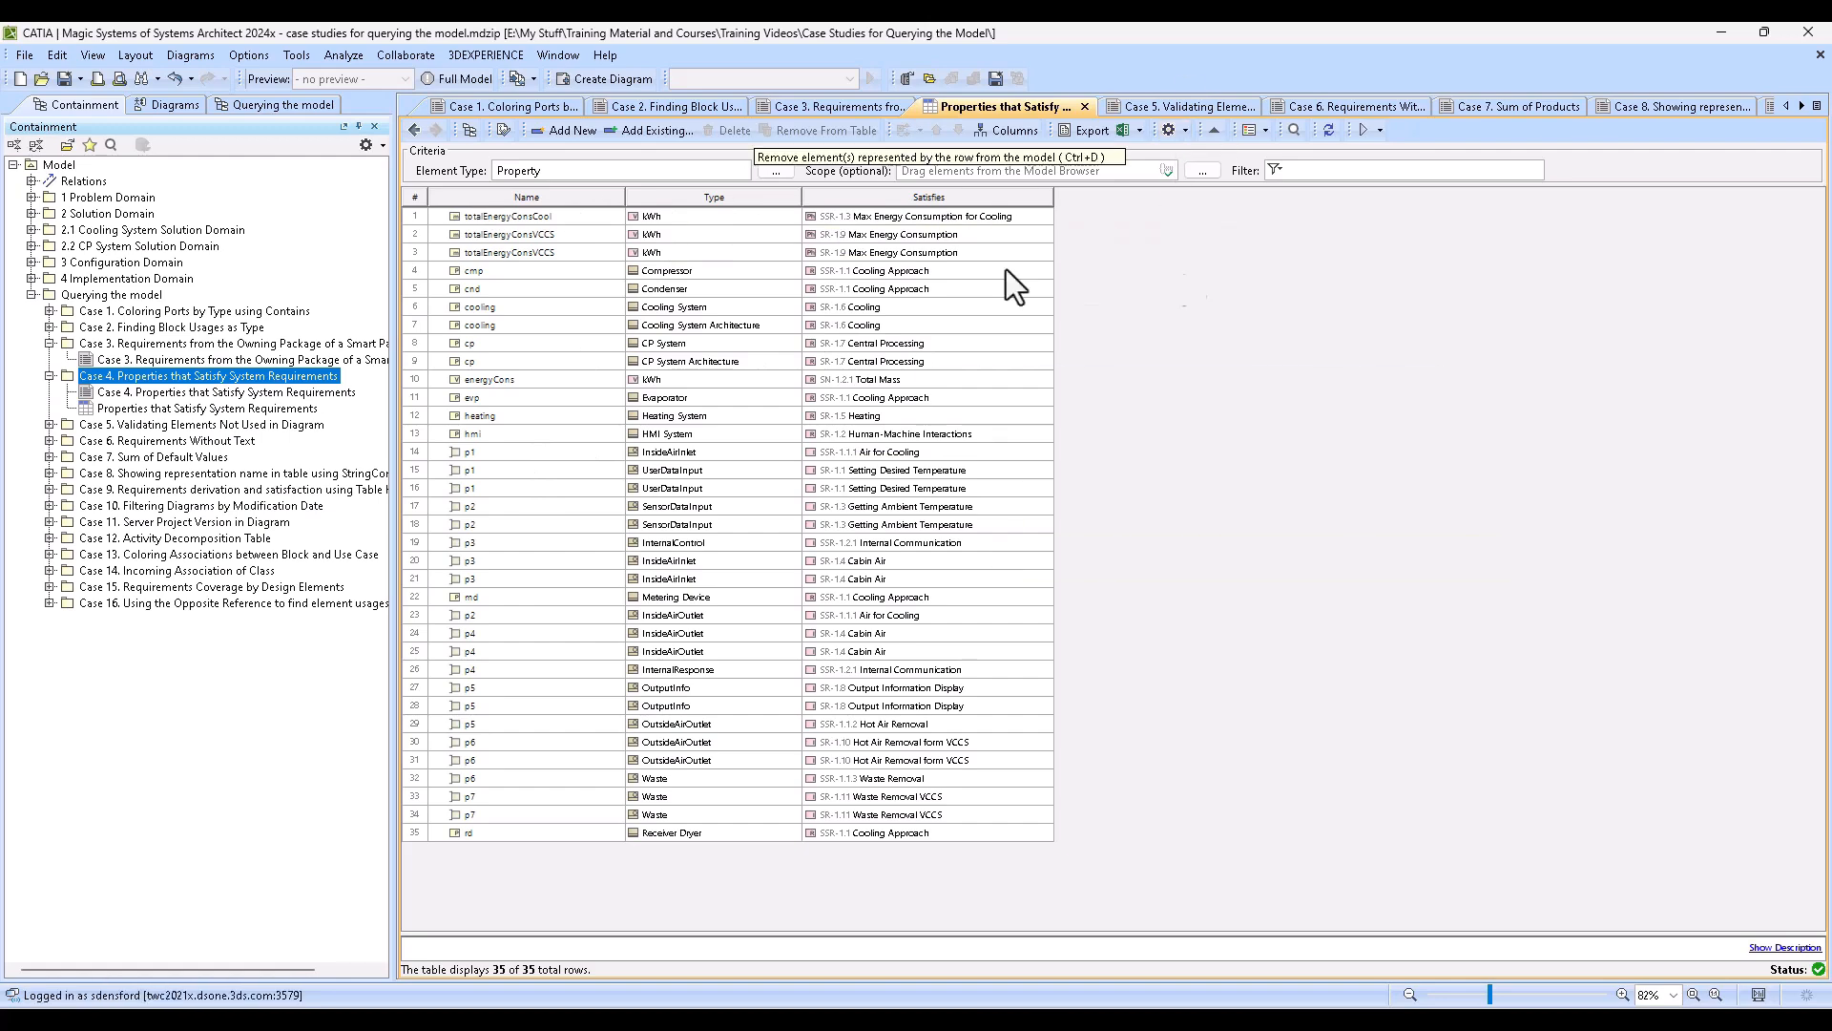
pyautogui.click(512, 215)
pyautogui.keyDown('shift'); pyautogui.click(495, 835); pyautogui.keyUp('shift')
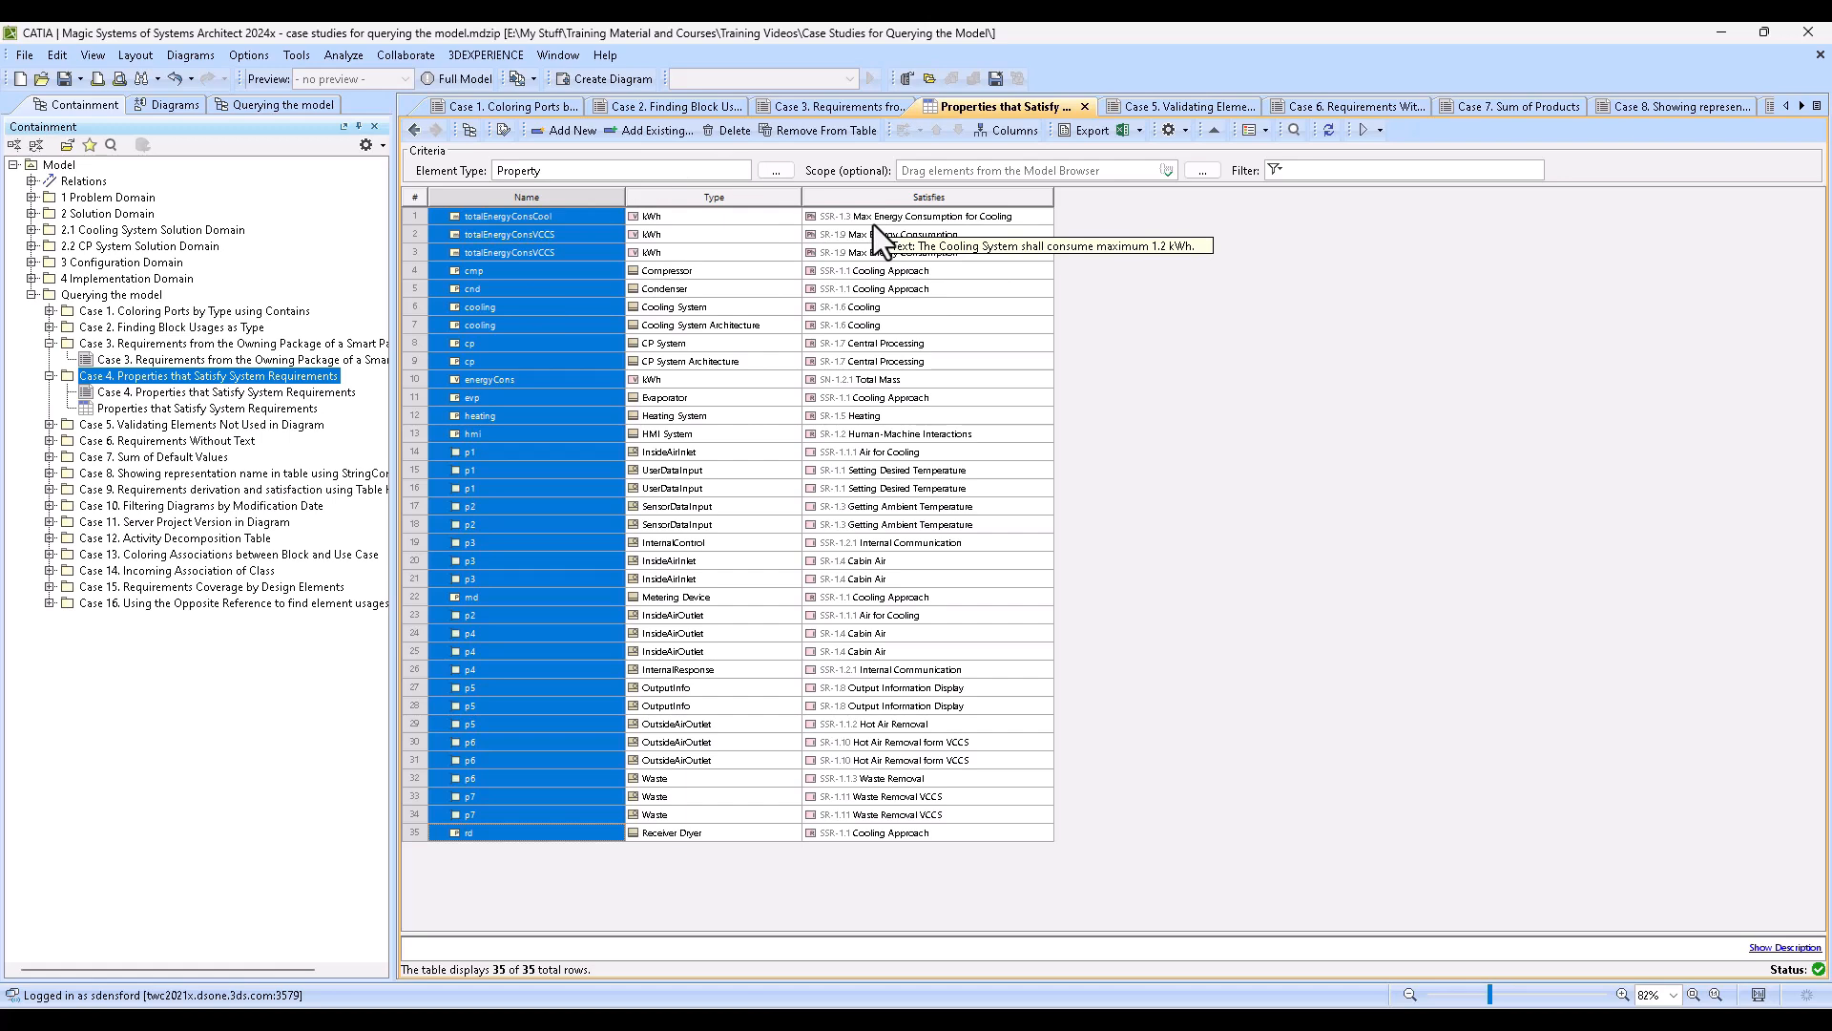
pyautogui.click(1080, 380)
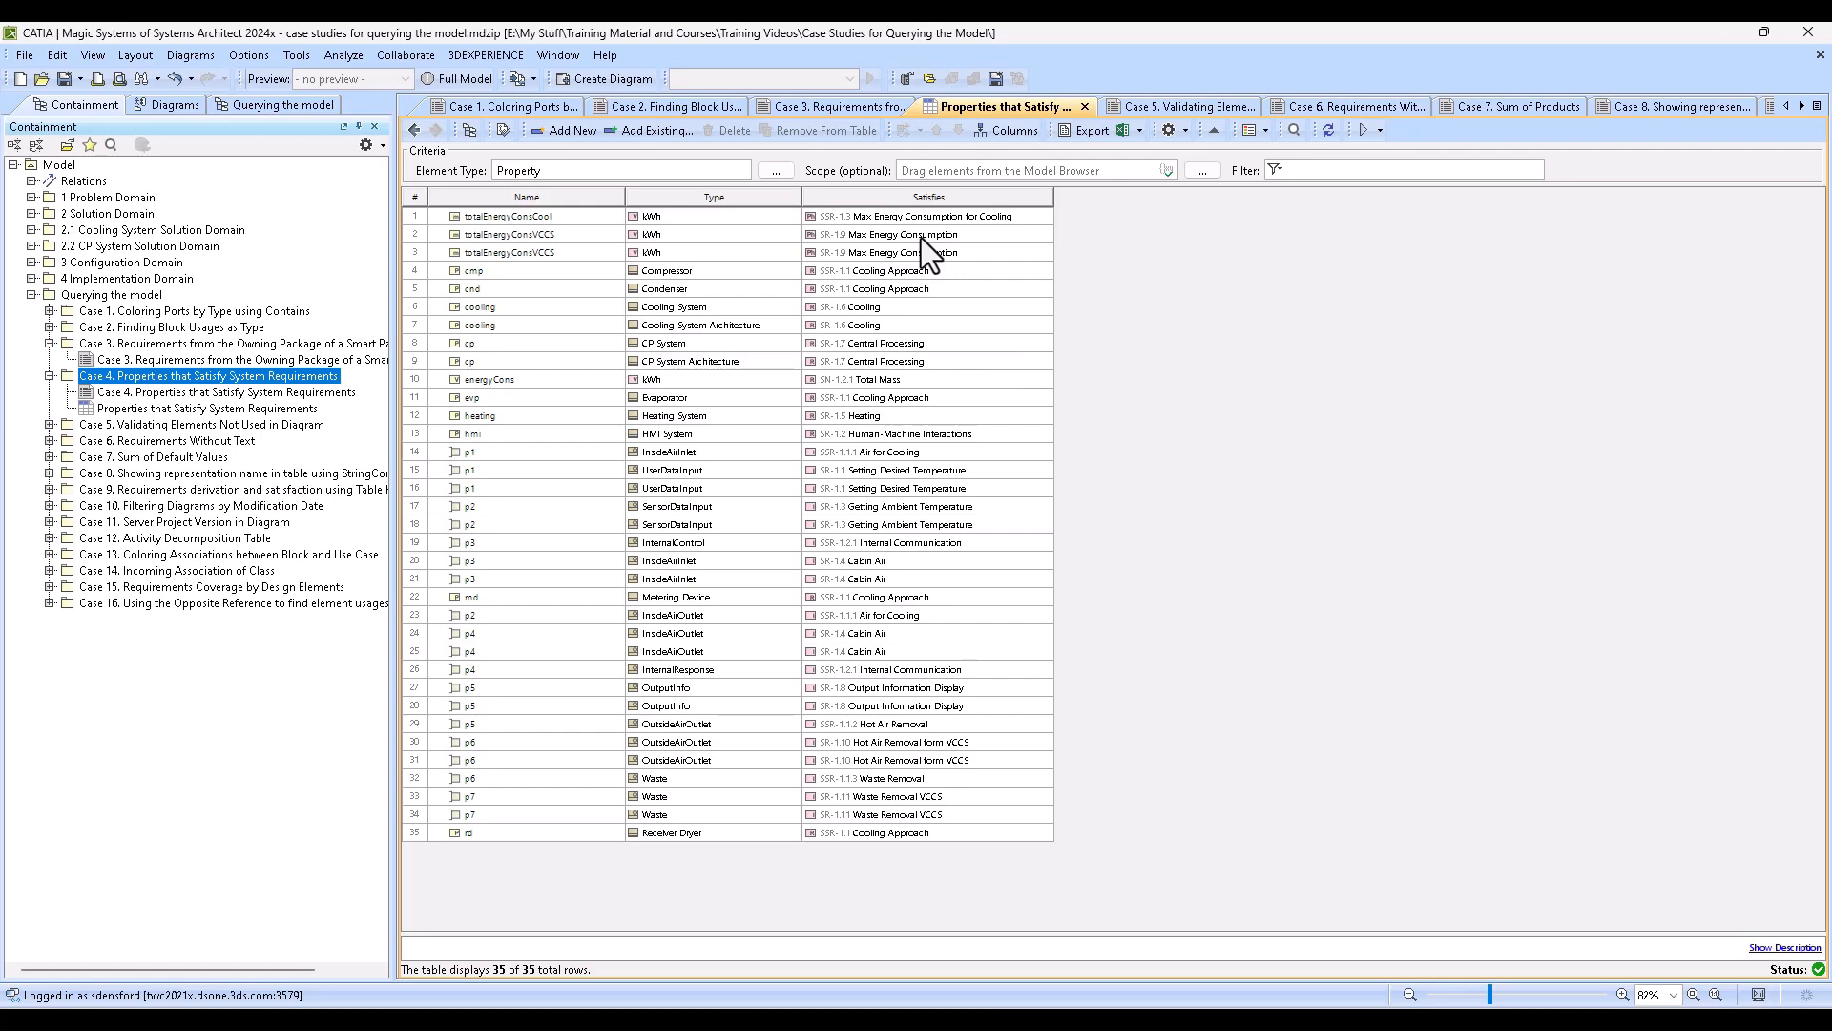
# - Switch to the Vehicle Climate Control System (VCCS) project and create a Generic Table in the Case 4 package under Case Studies
pyautogui.click(532, 82)
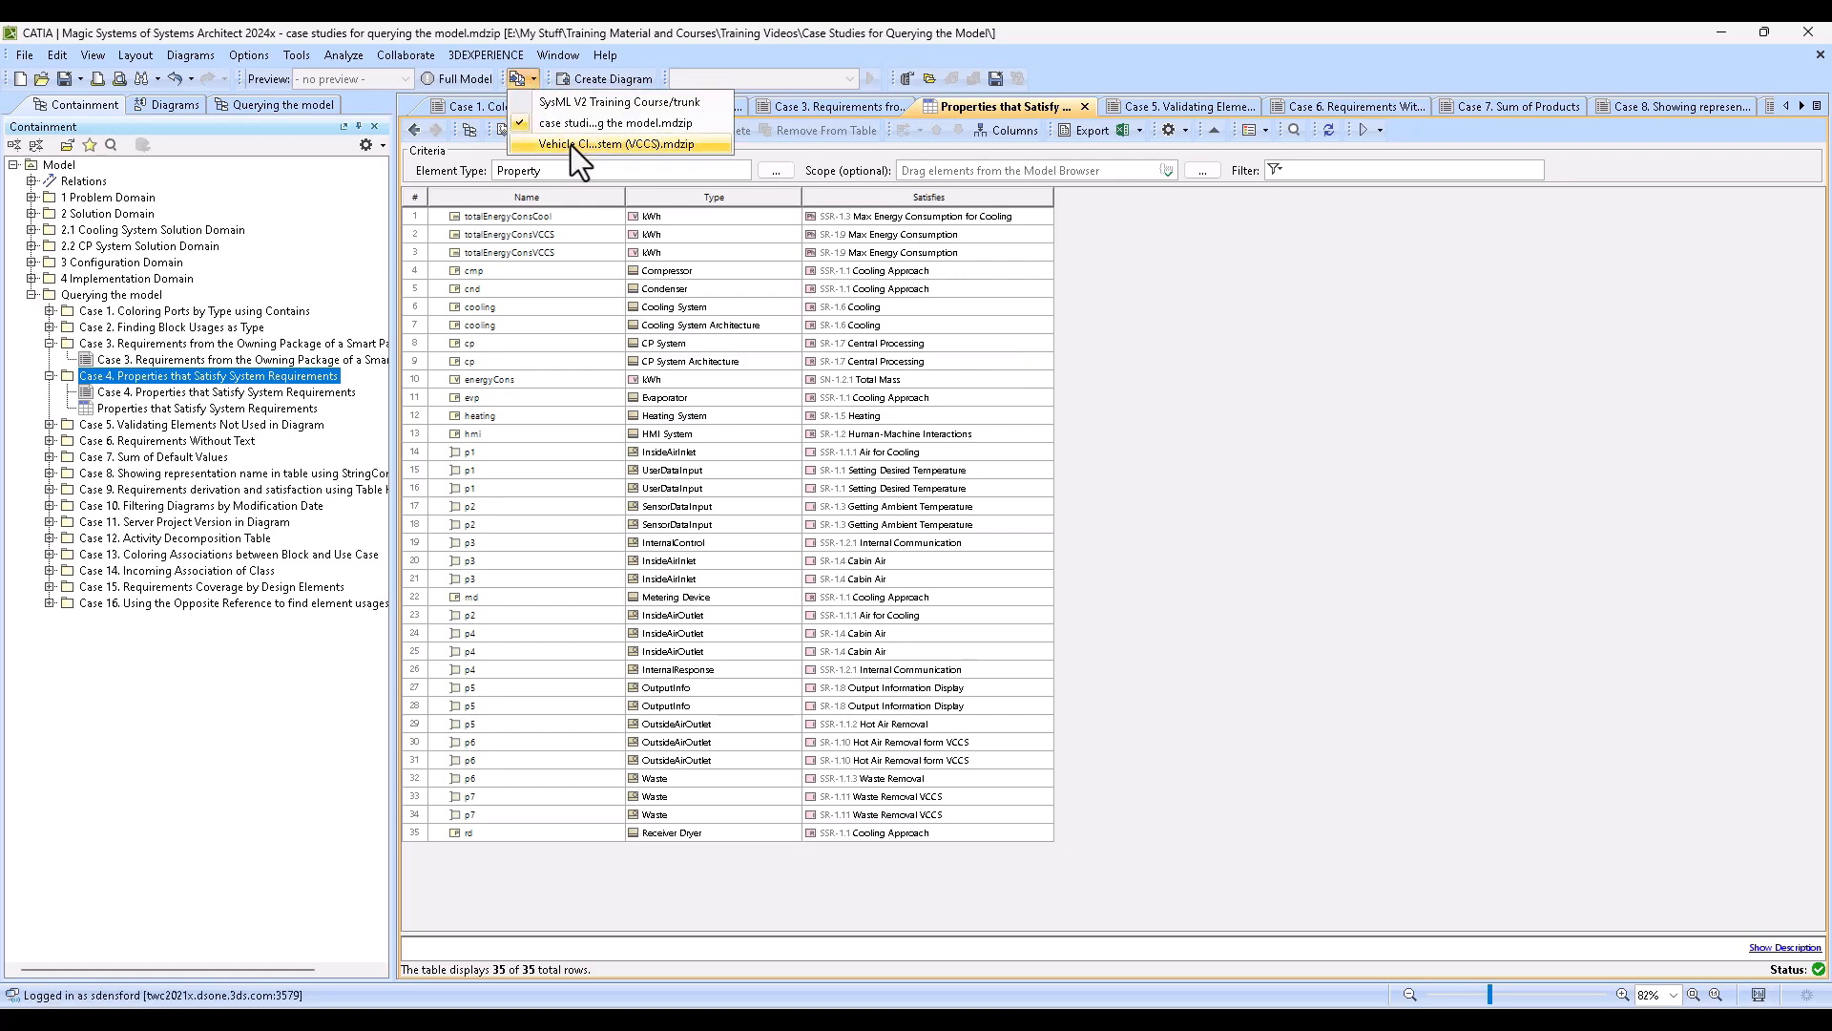
pyautogui.click(571, 145)
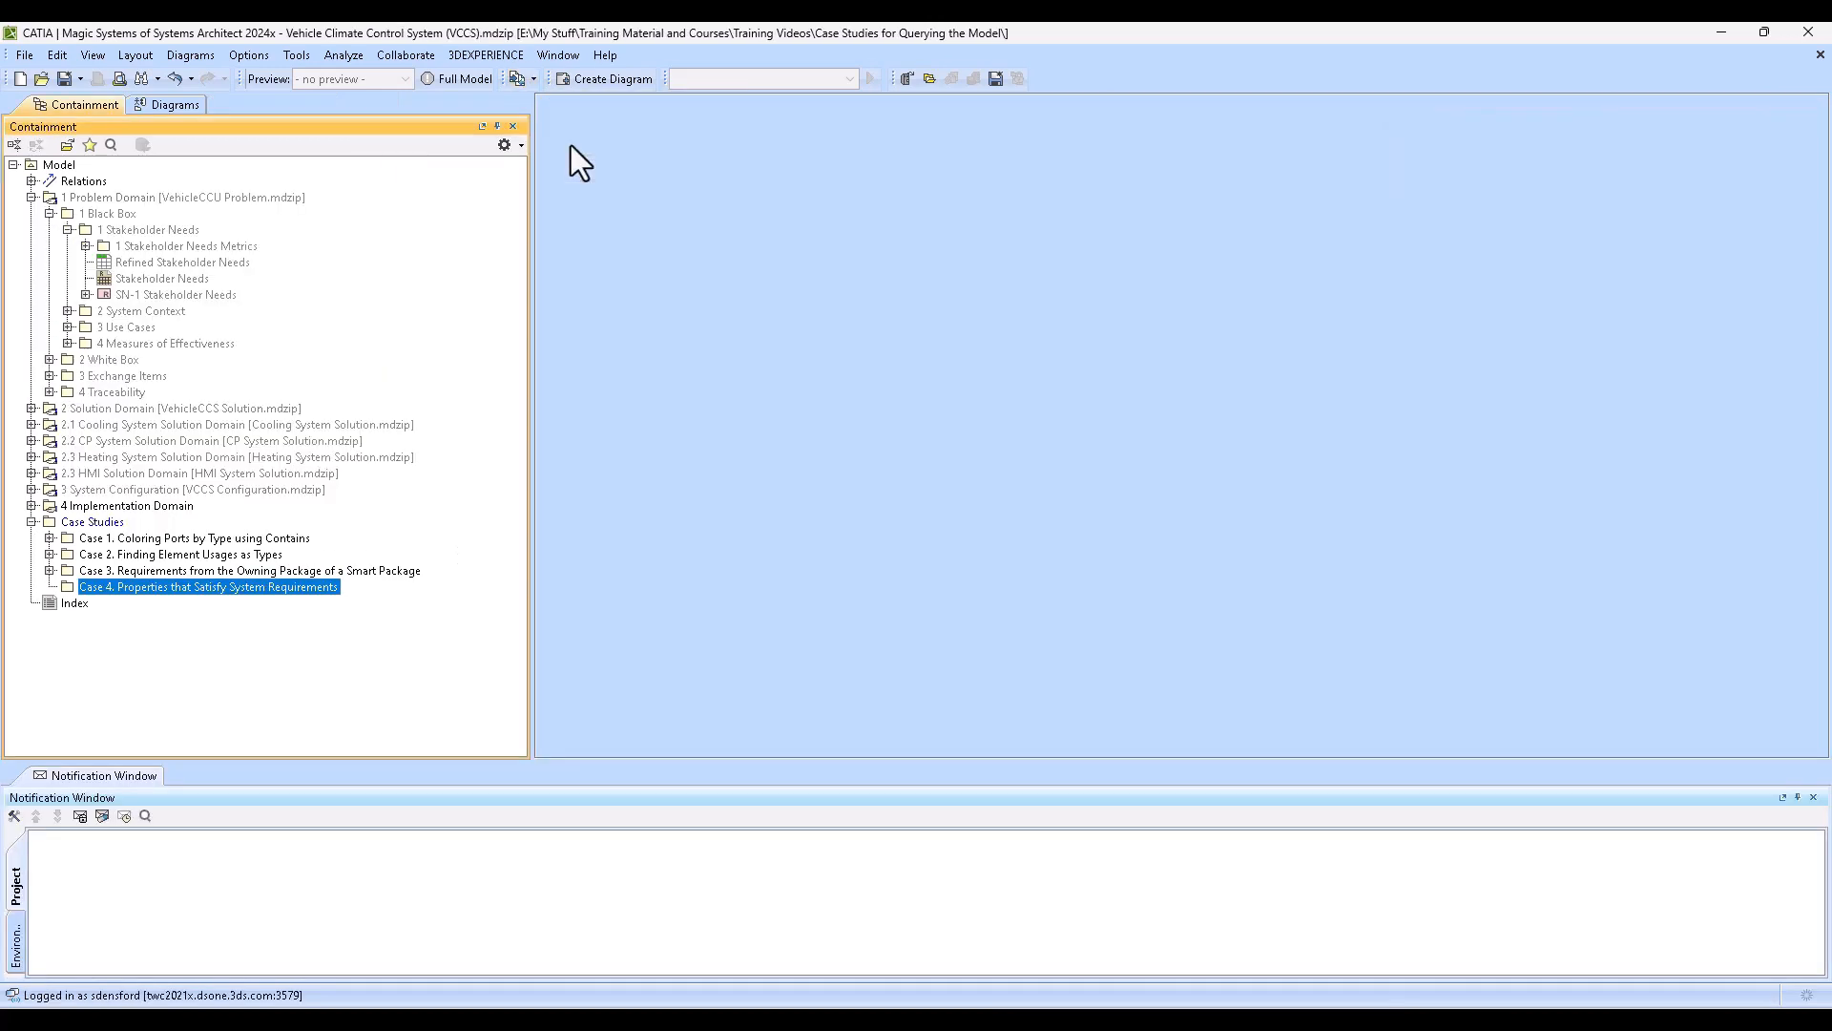
pyautogui.rightClick(118, 584)
pyautogui.click(243, 502)
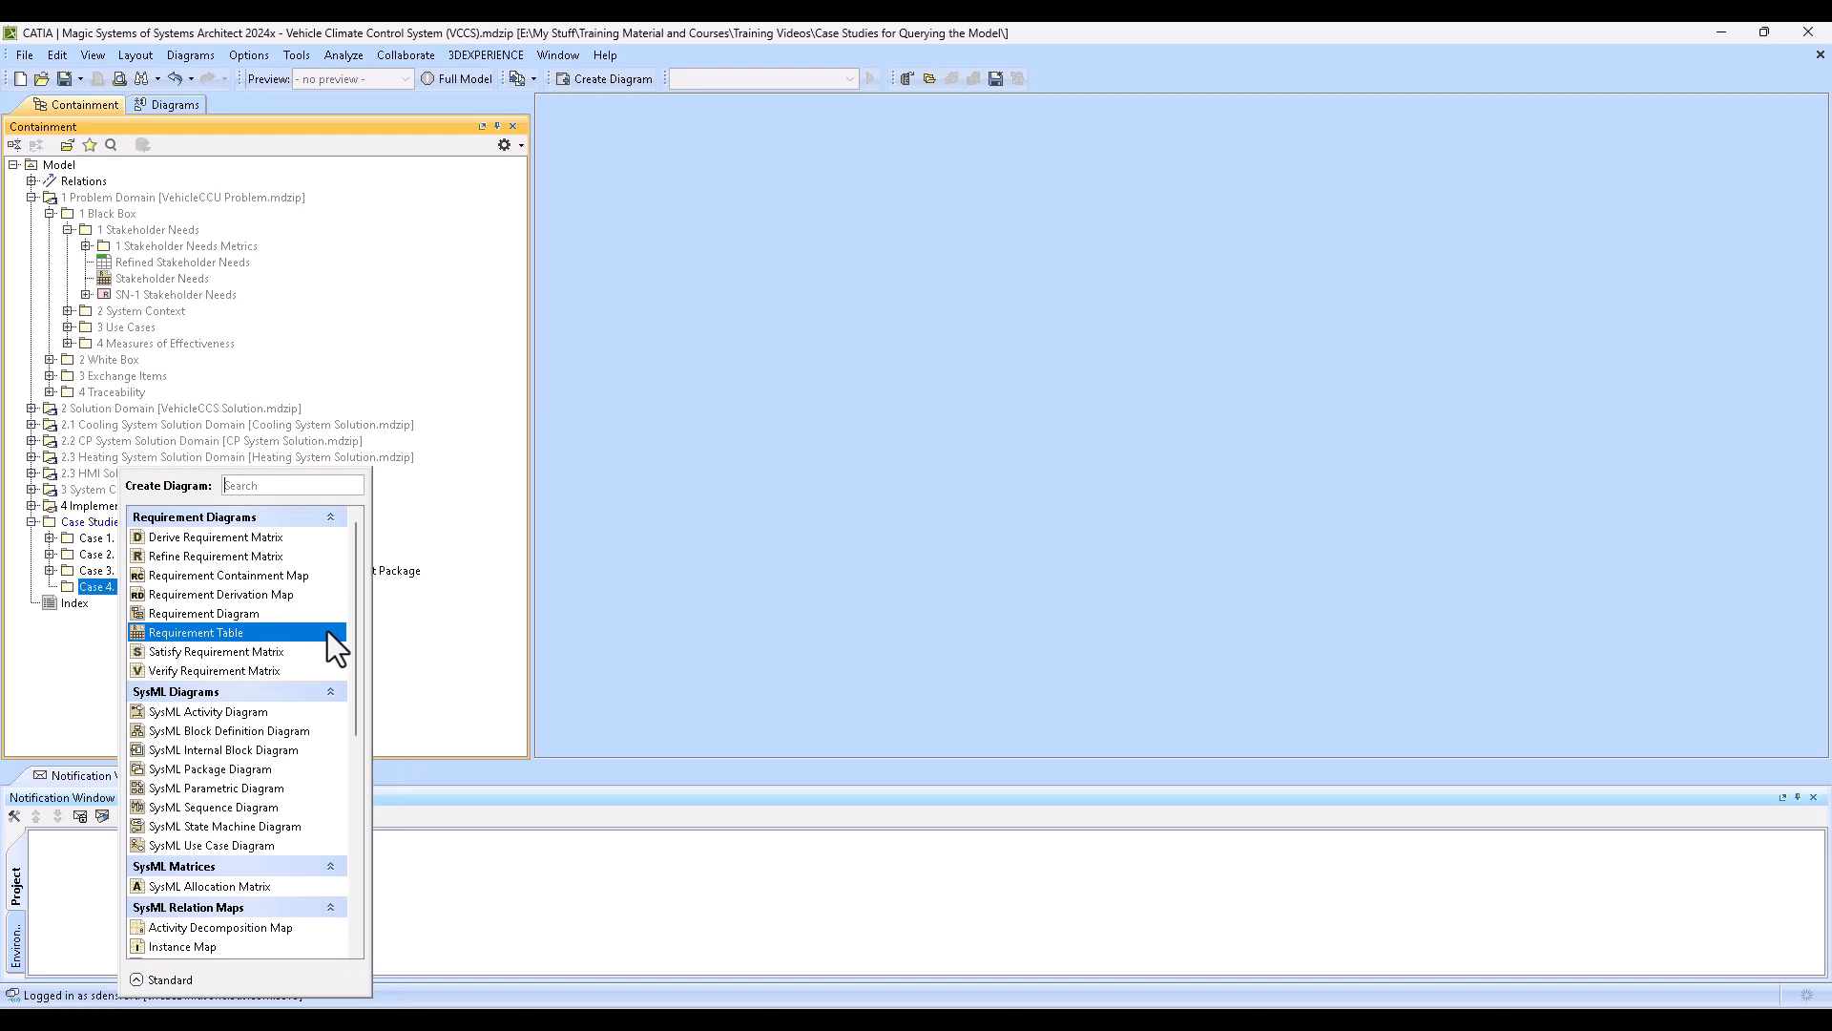
pyautogui.write('gen')
pyautogui.click(203, 537)
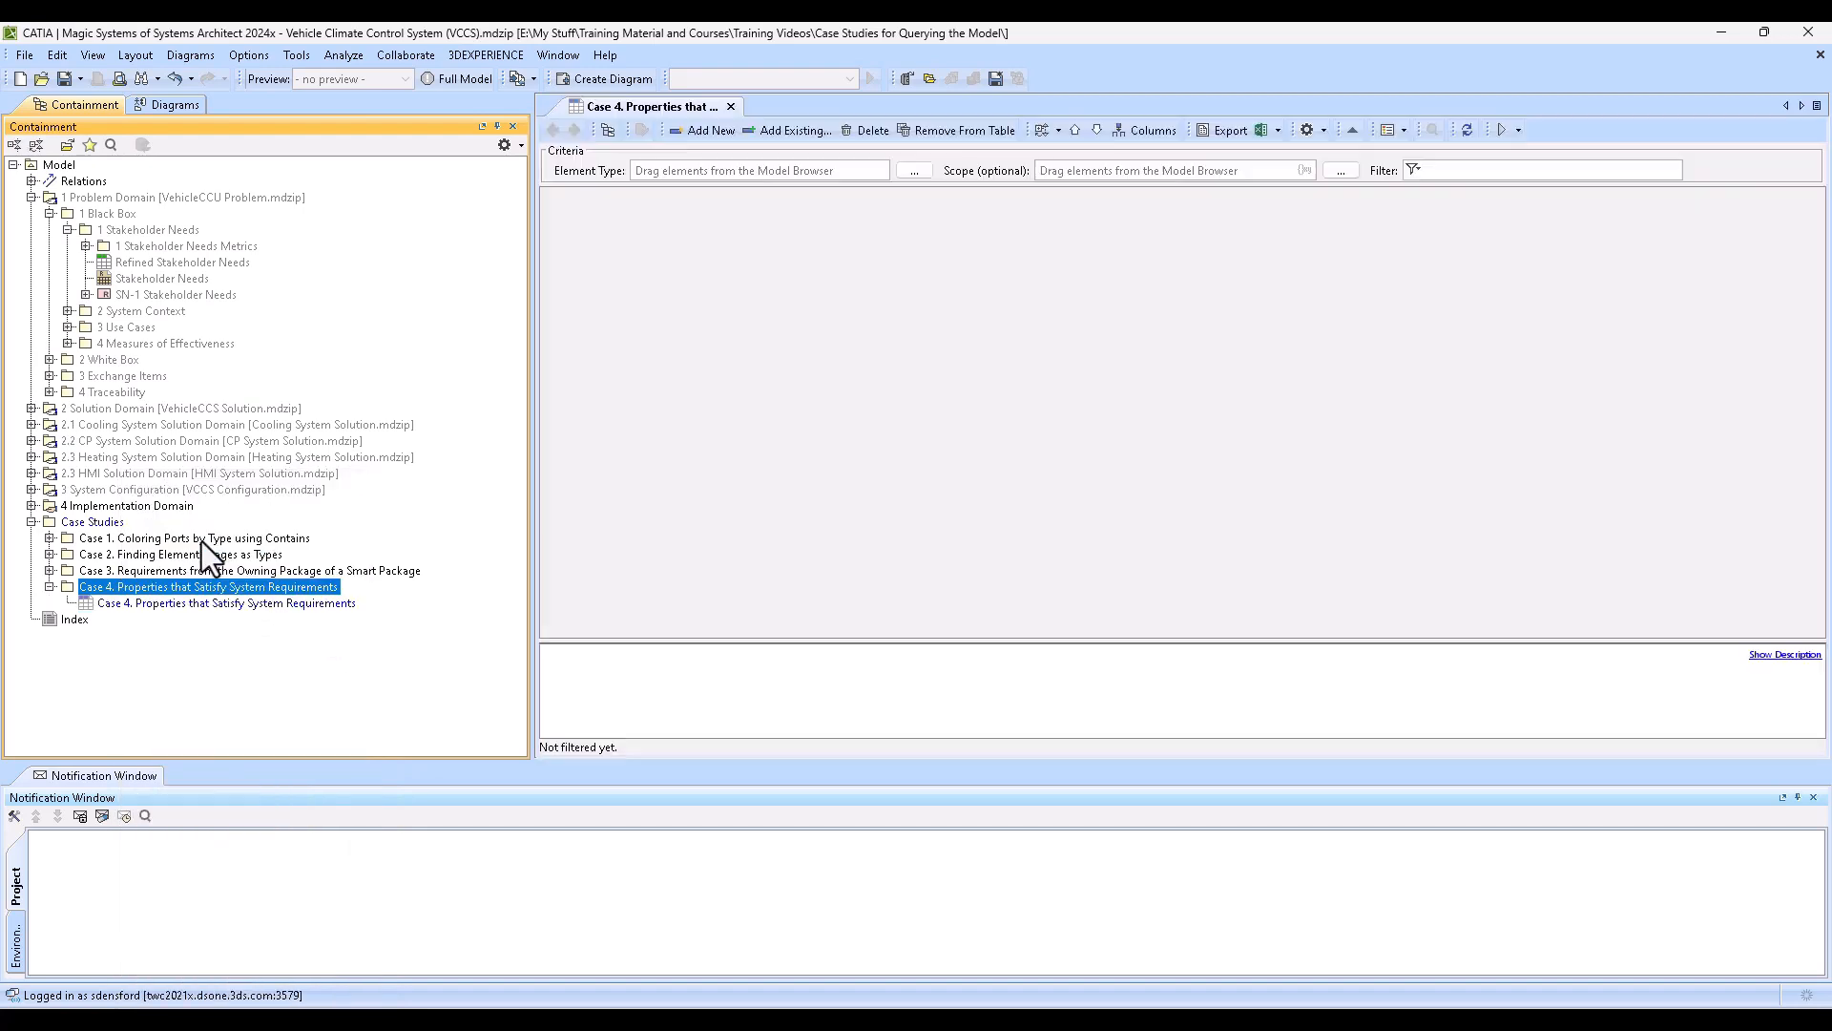
pyautogui.click(915, 357)
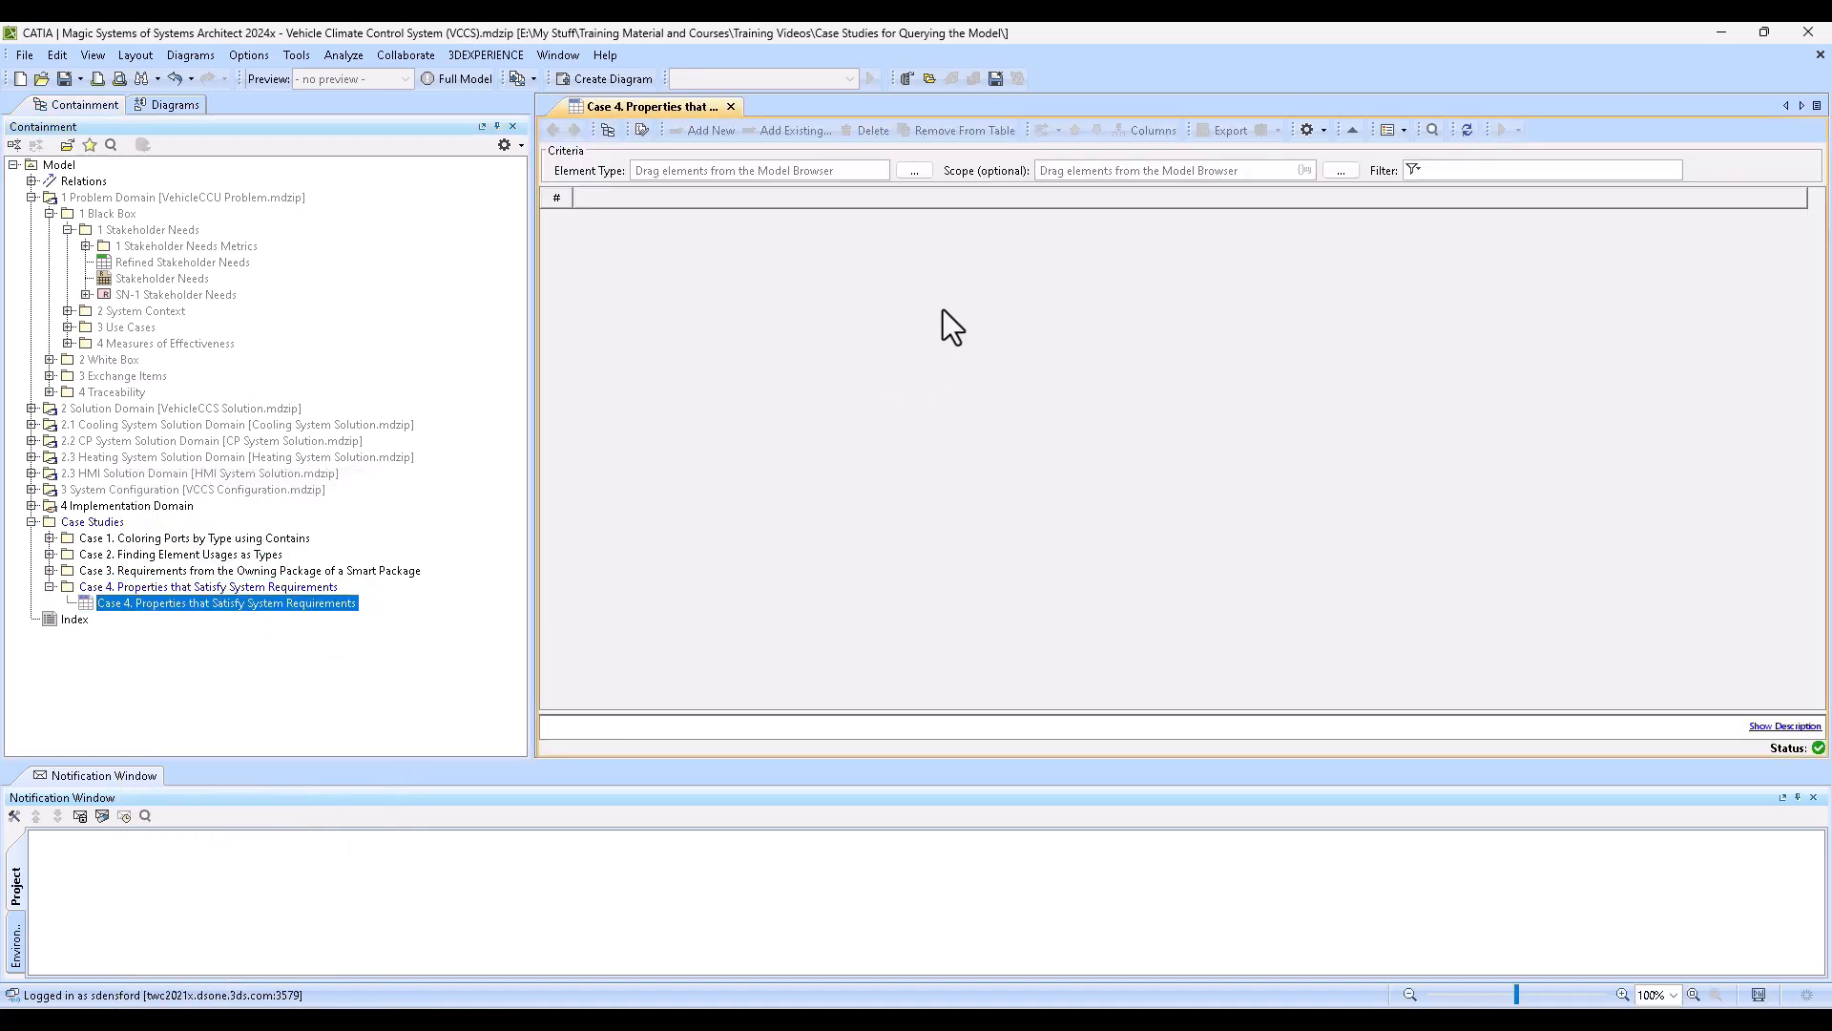
# - Define a Custom query for the table's scope and set the Metachain Navigation context to a Find operation
pyautogui.click(1303, 170)
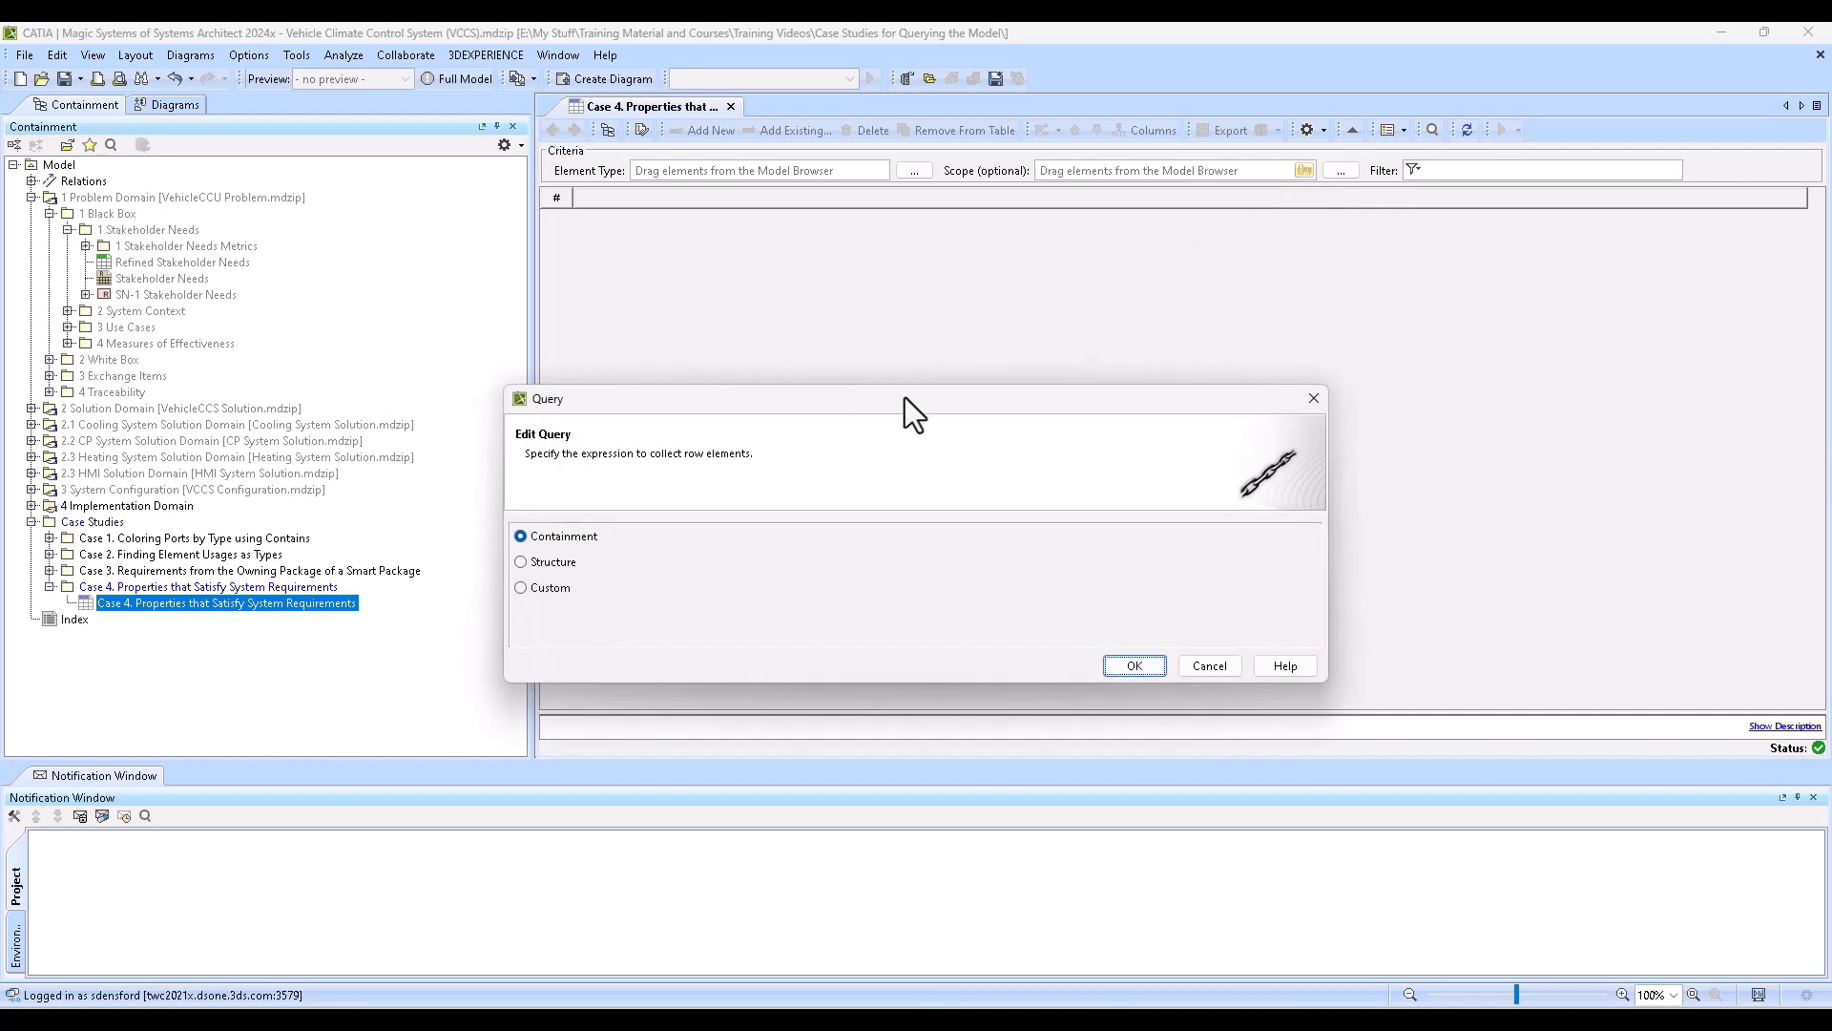
pyautogui.click(521, 587)
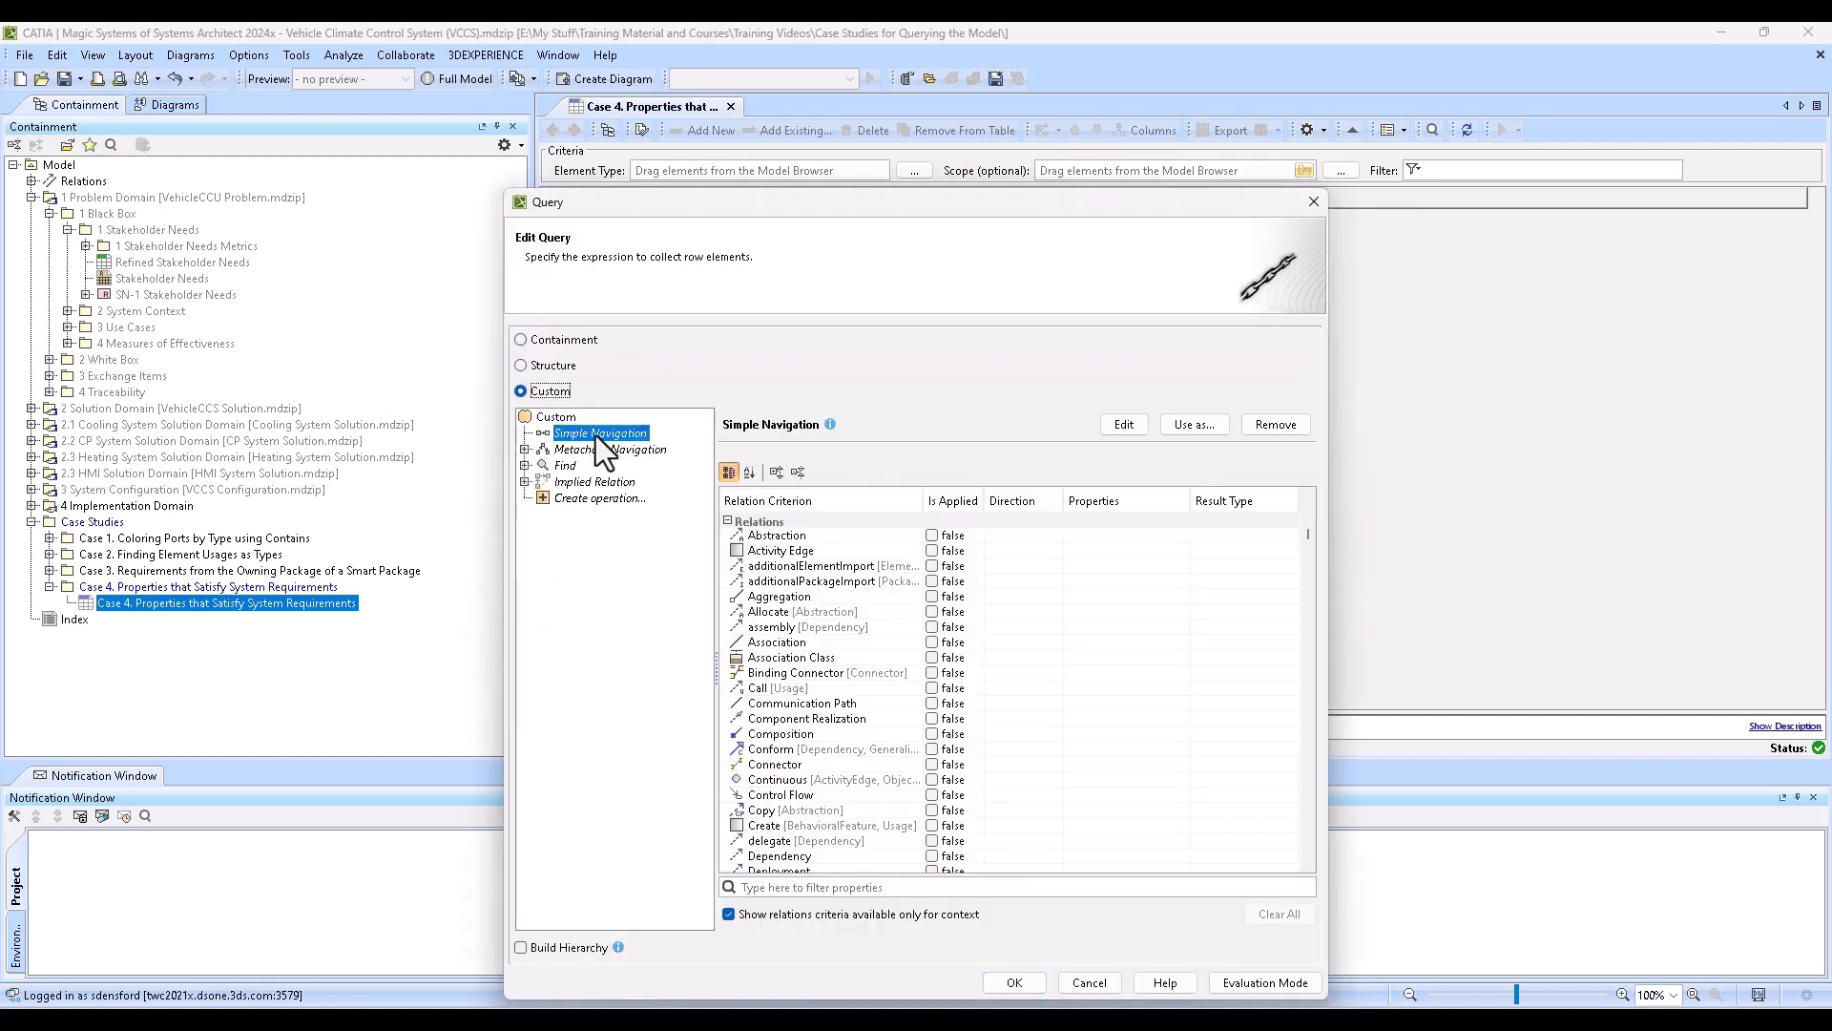
pyautogui.click(601, 450)
pyautogui.click(525, 449)
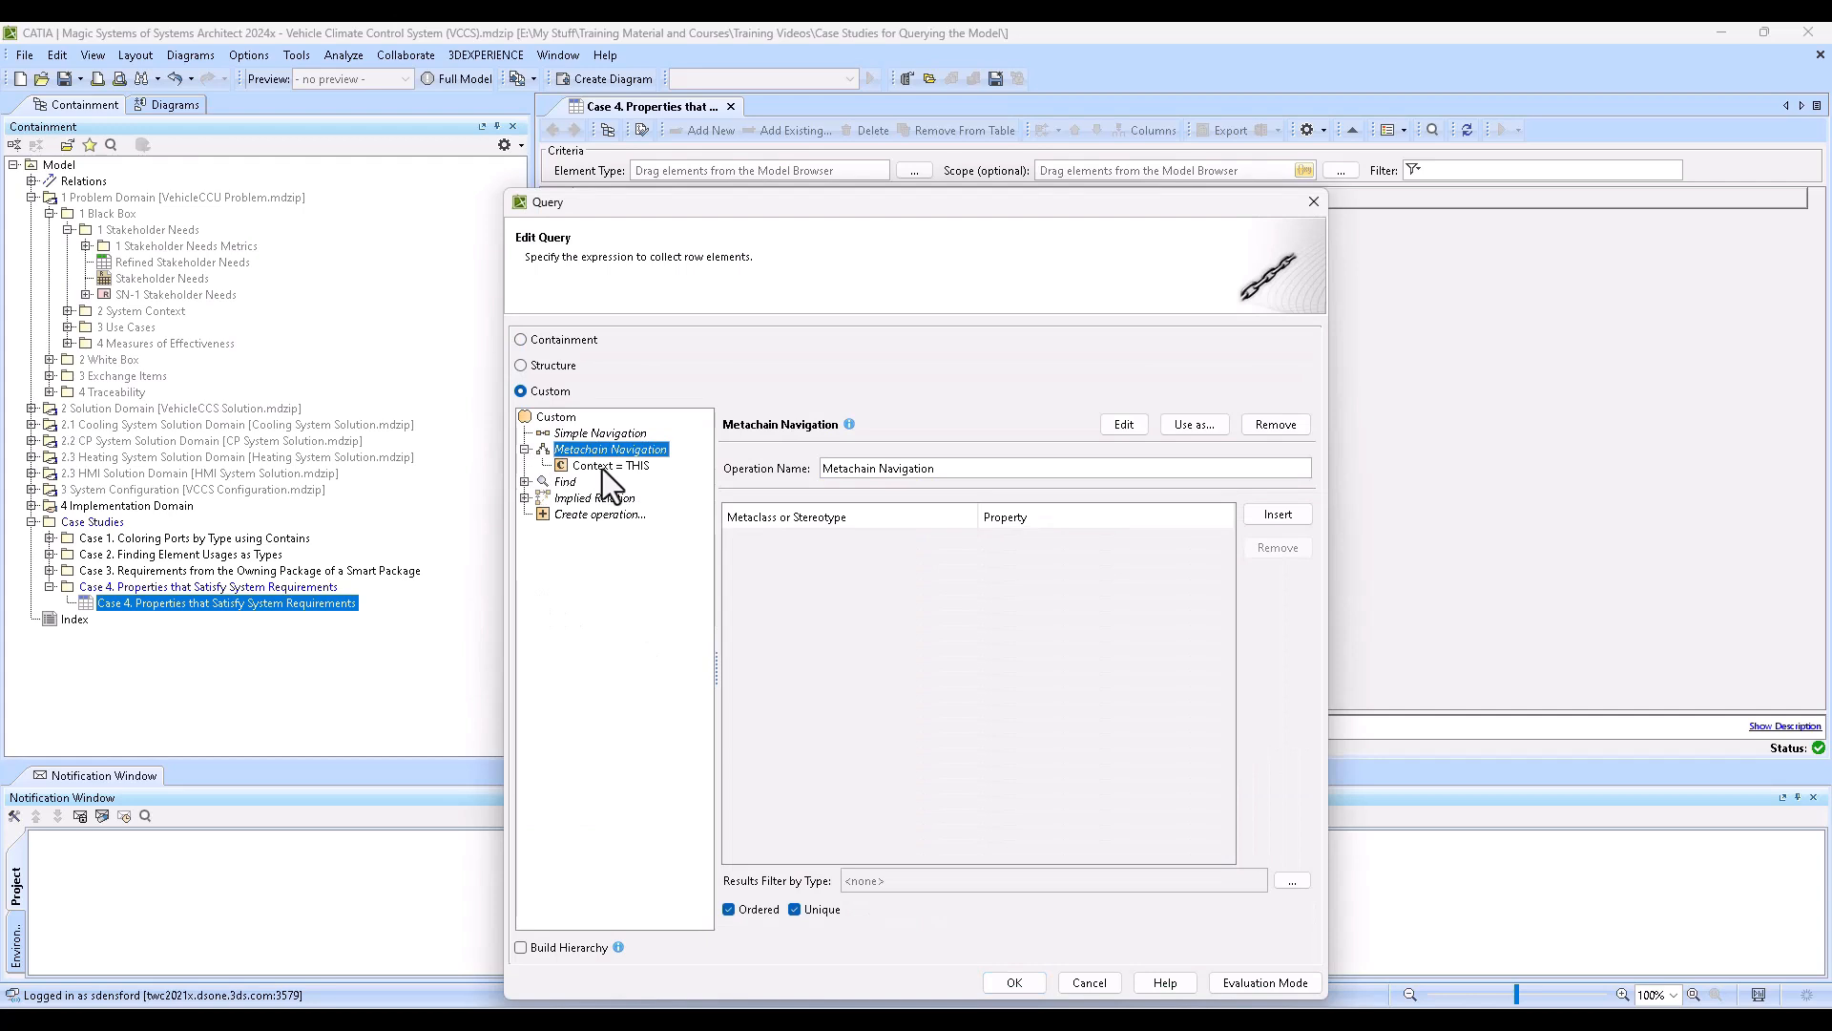
pyautogui.click(611, 466)
pyautogui.click(1280, 430)
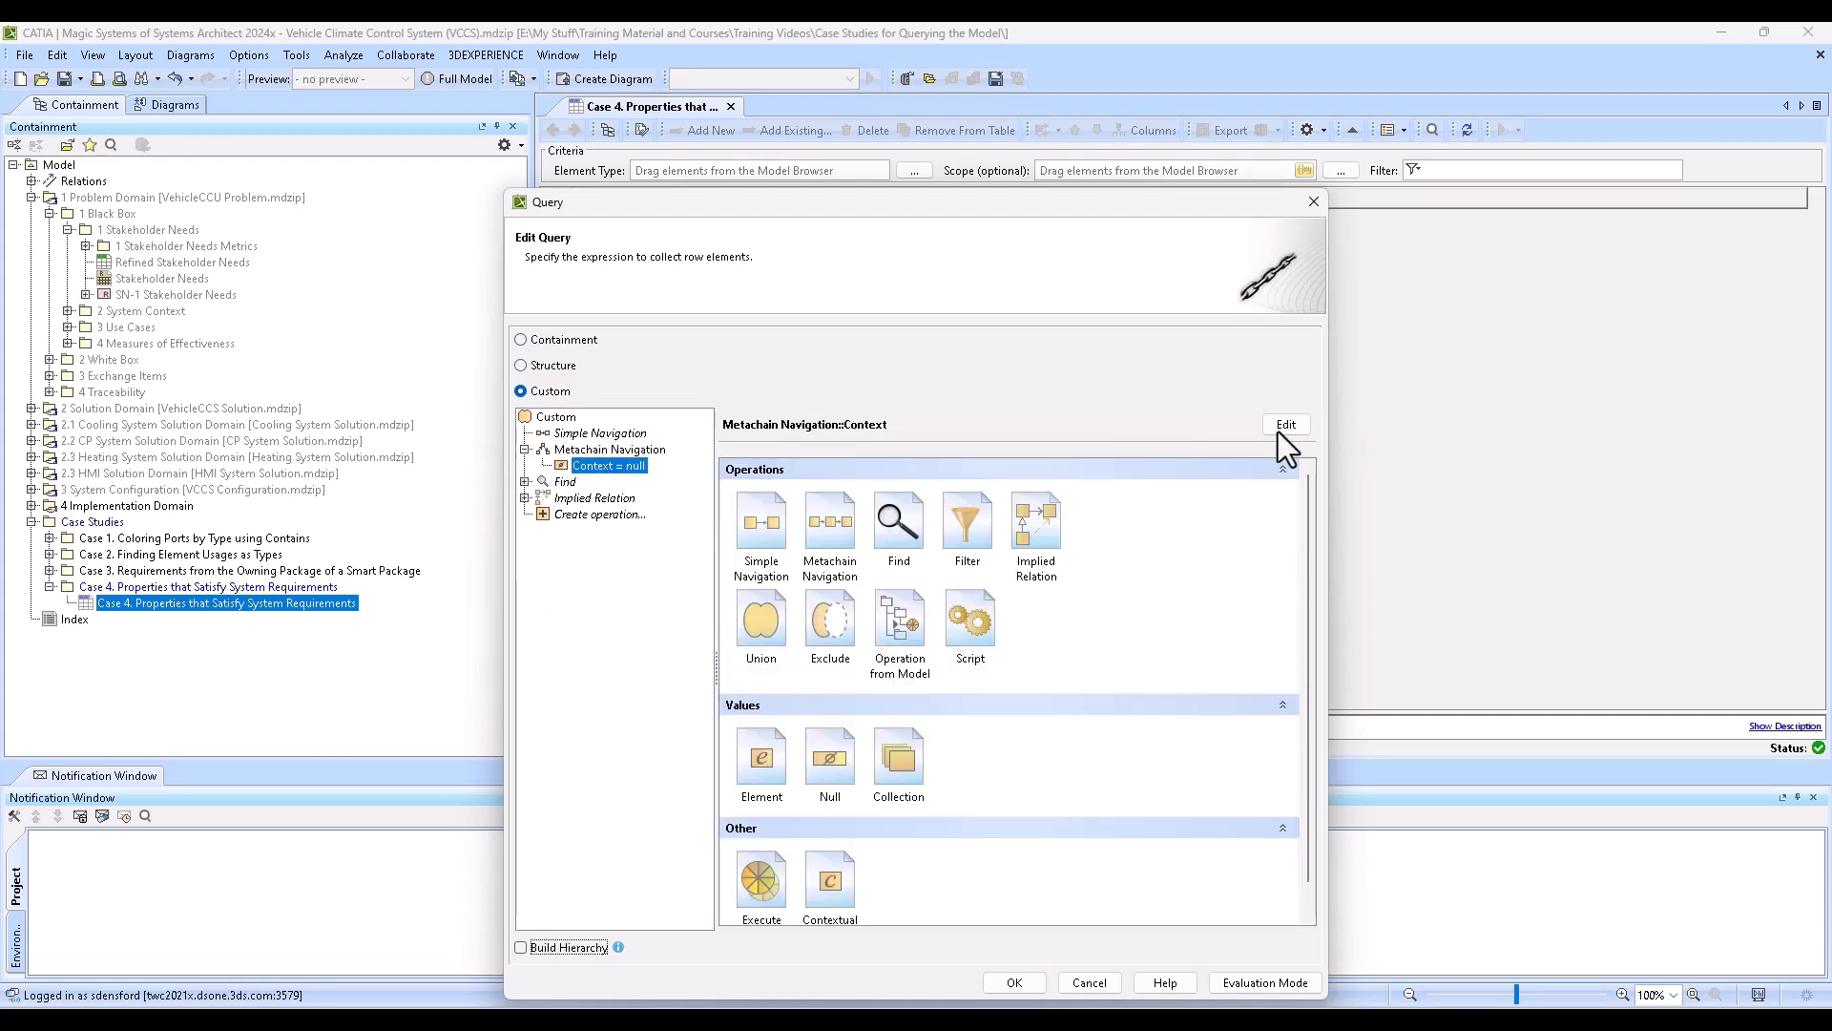
pyautogui.click(906, 506)
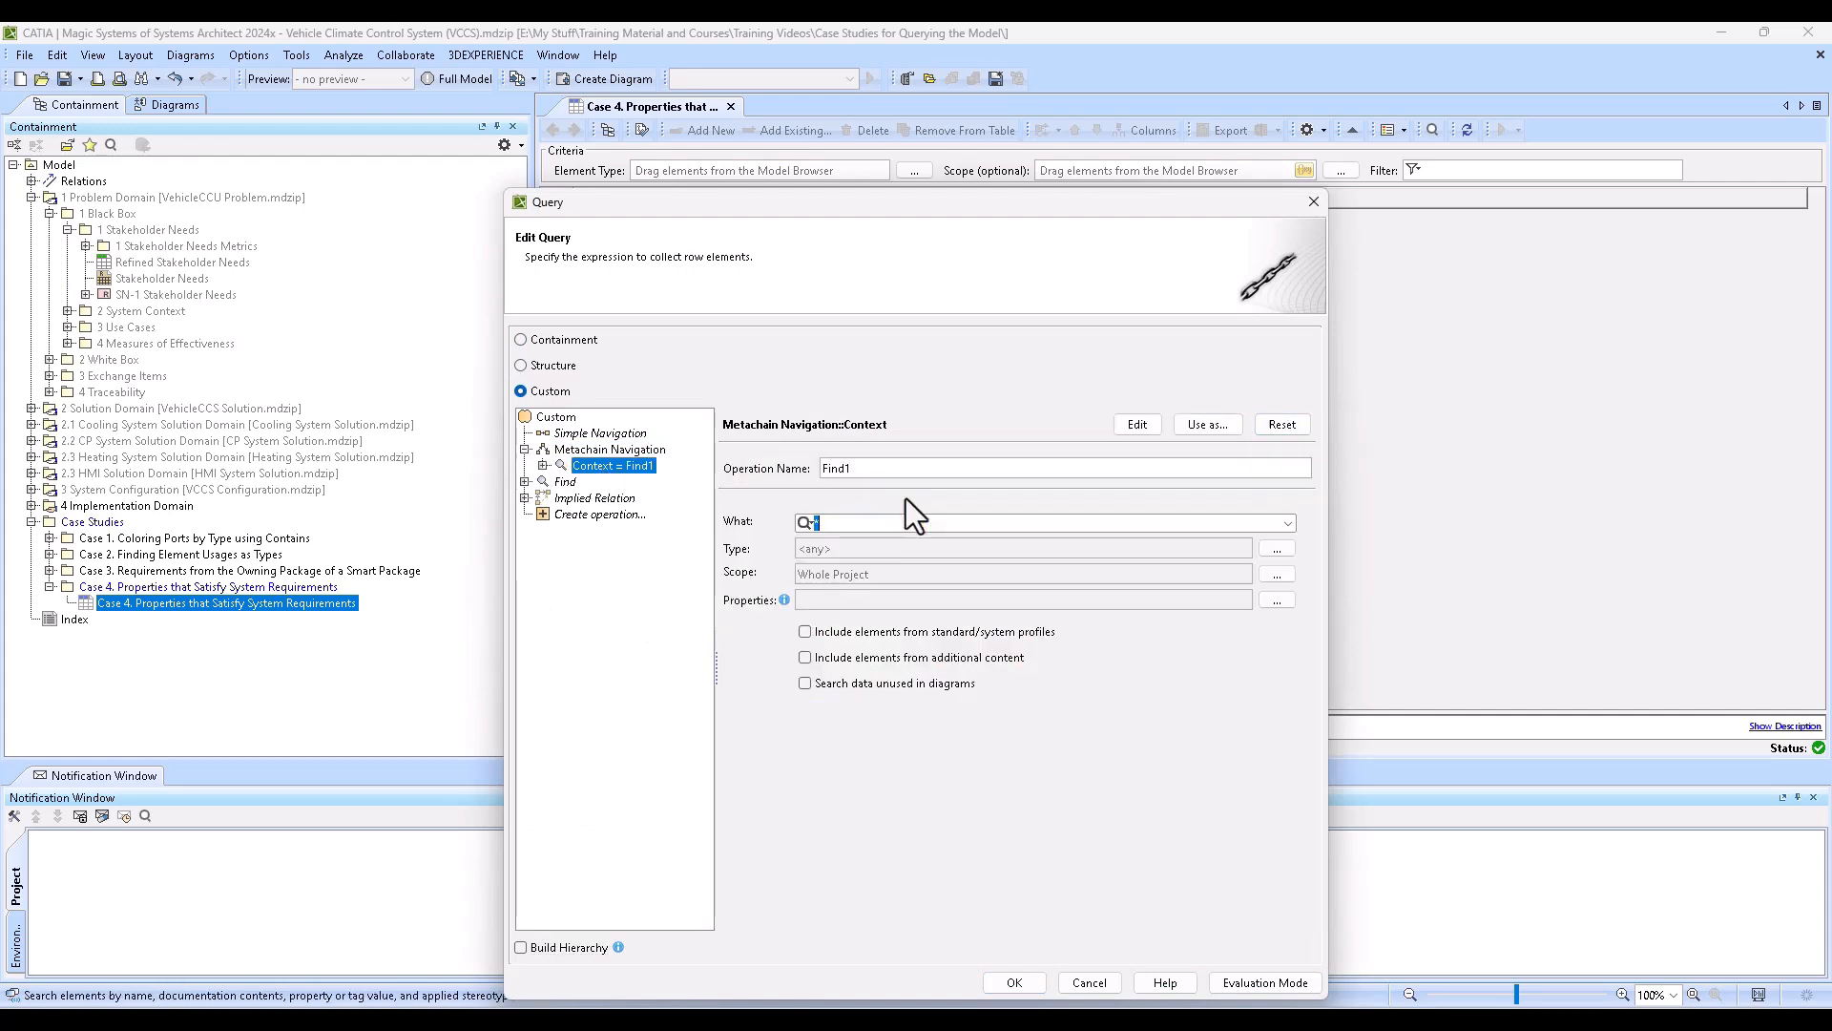
# - Restrict the Find operation in the Metachain Navigation context to the element type Requirement
pyautogui.click(1277, 548)
pyautogui.write('require')
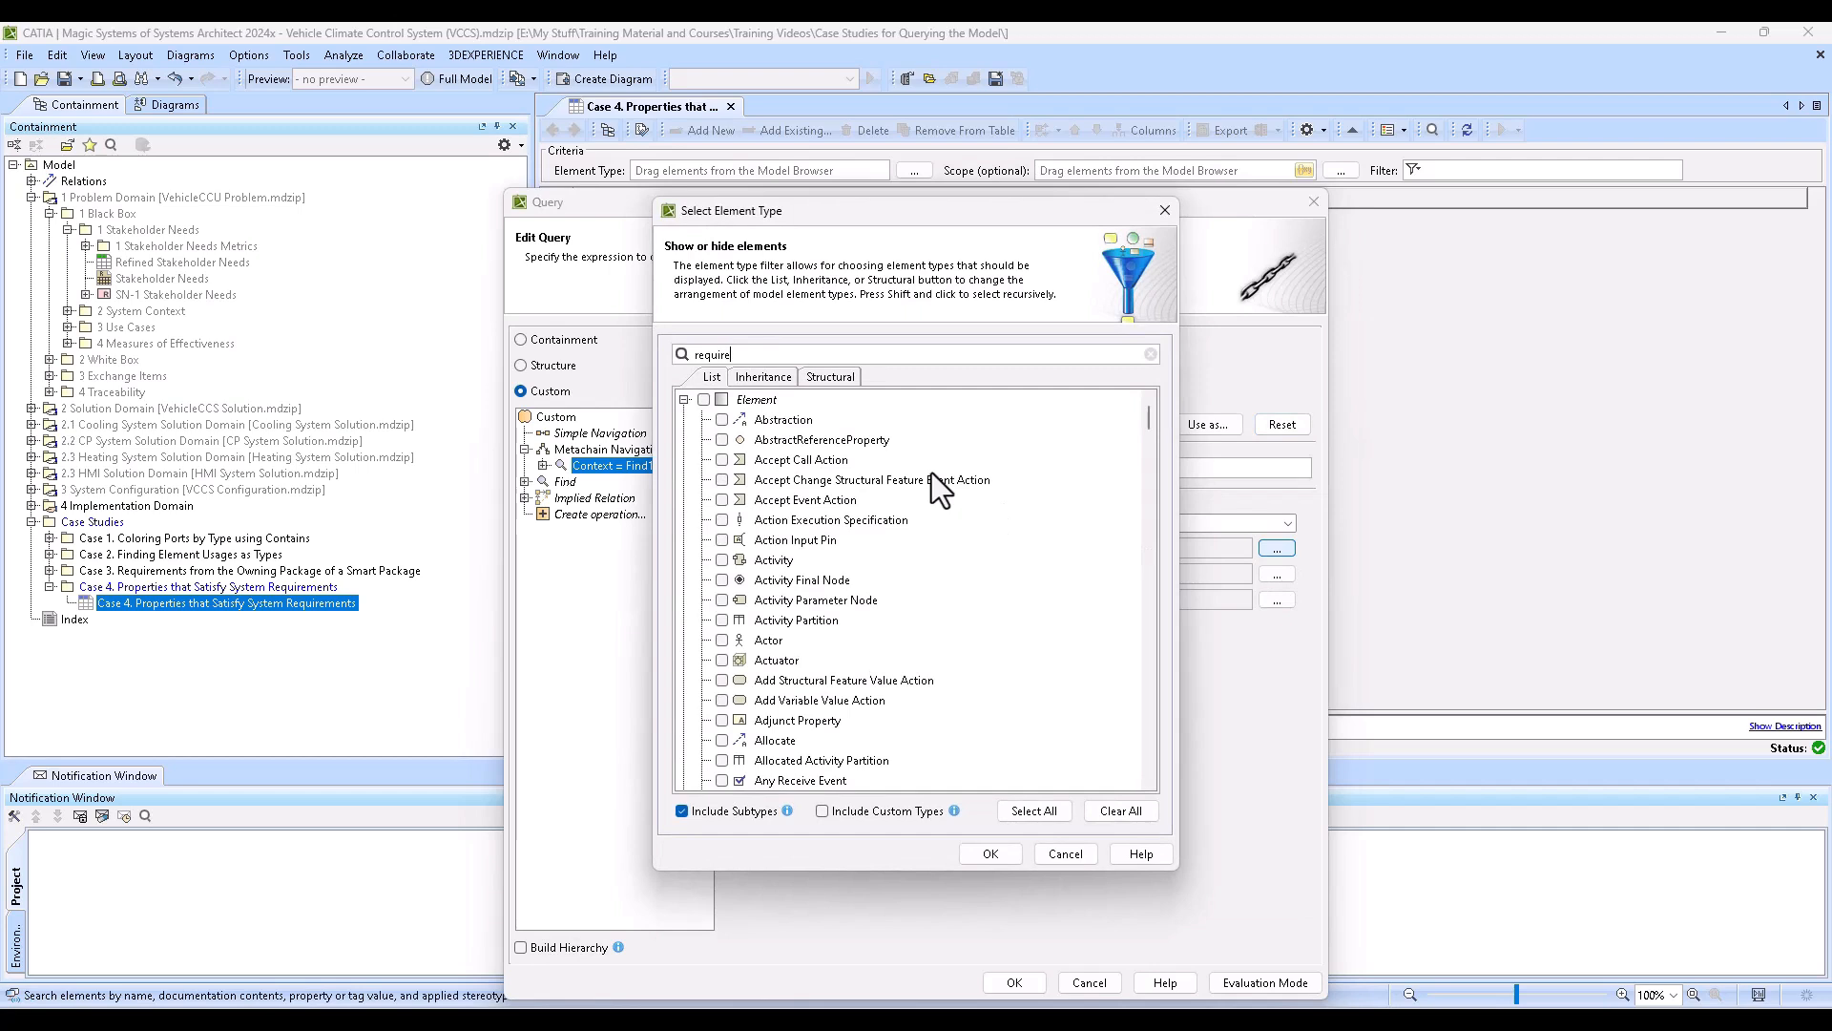
pyautogui.click(721, 540)
pyautogui.click(722, 540)
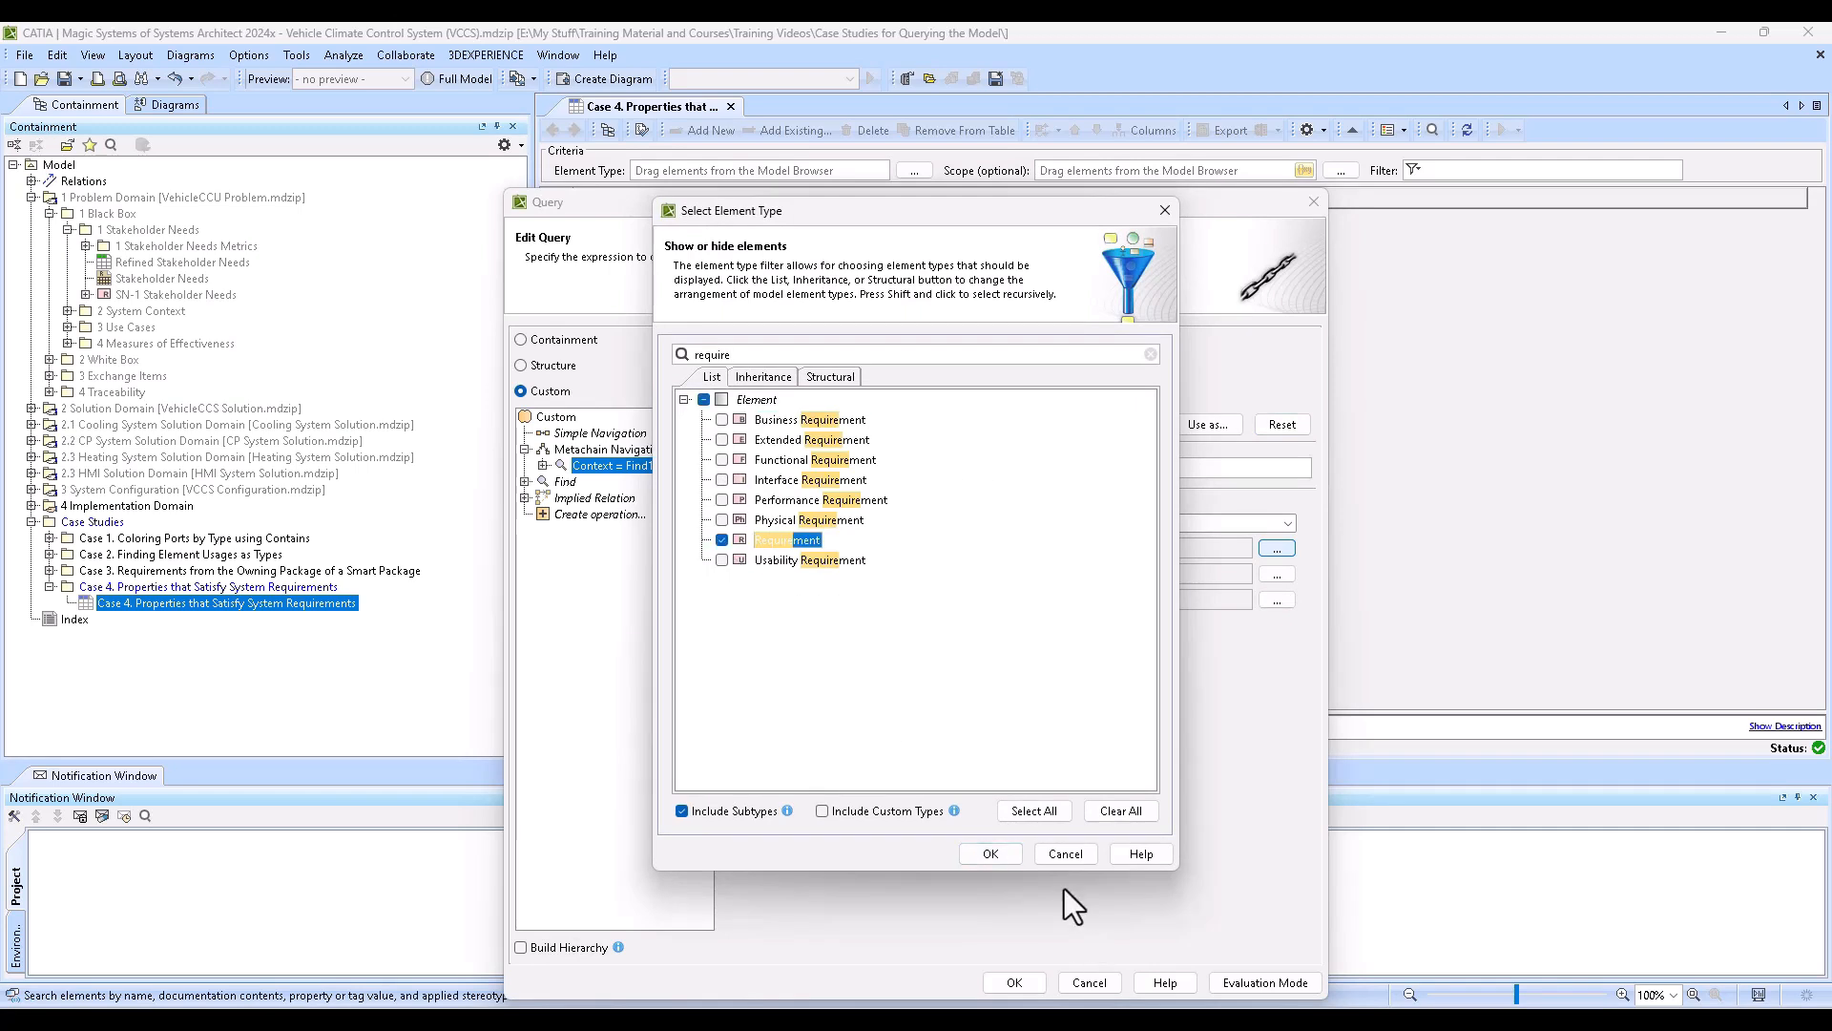
pyautogui.click(983, 852)
# - Add a first Metachain Navigation row with the metaclass NamedElement and the property Supplier Dependency
pyautogui.click(614, 448)
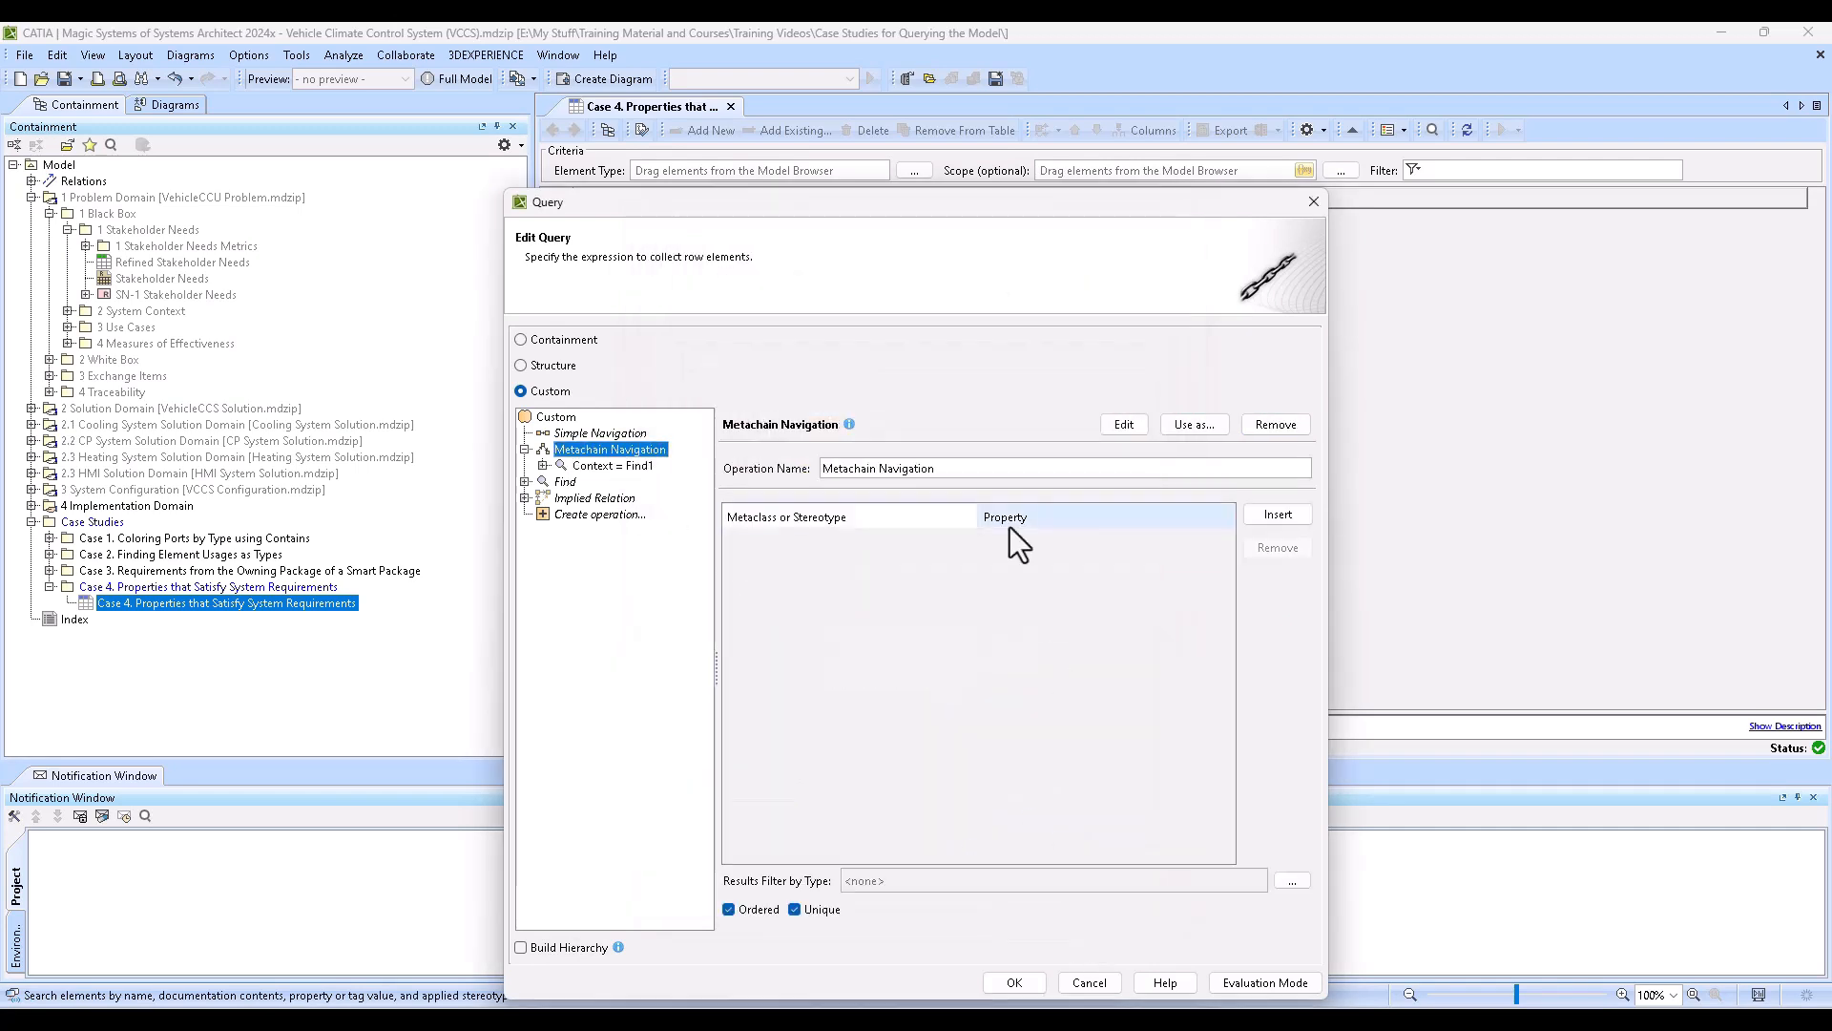
pyautogui.click(1278, 514)
pyautogui.click(850, 538)
pyautogui.click(850, 538)
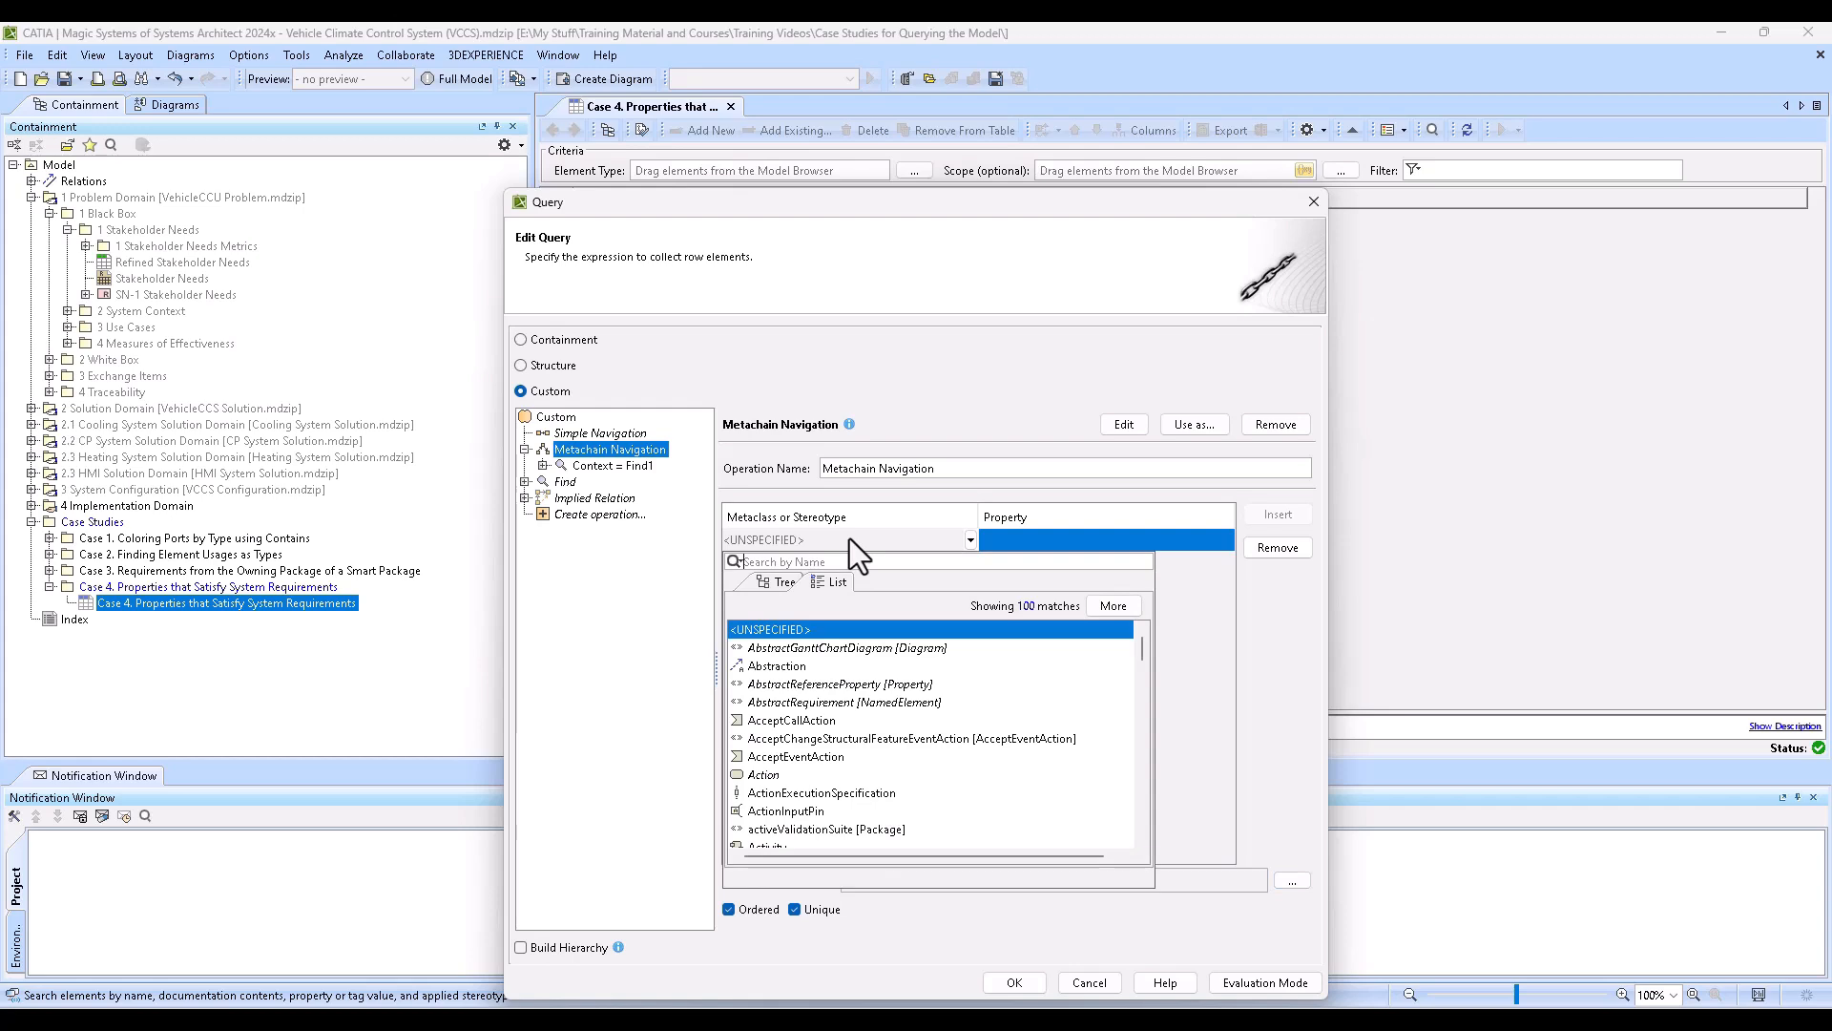
pyautogui.write('named')
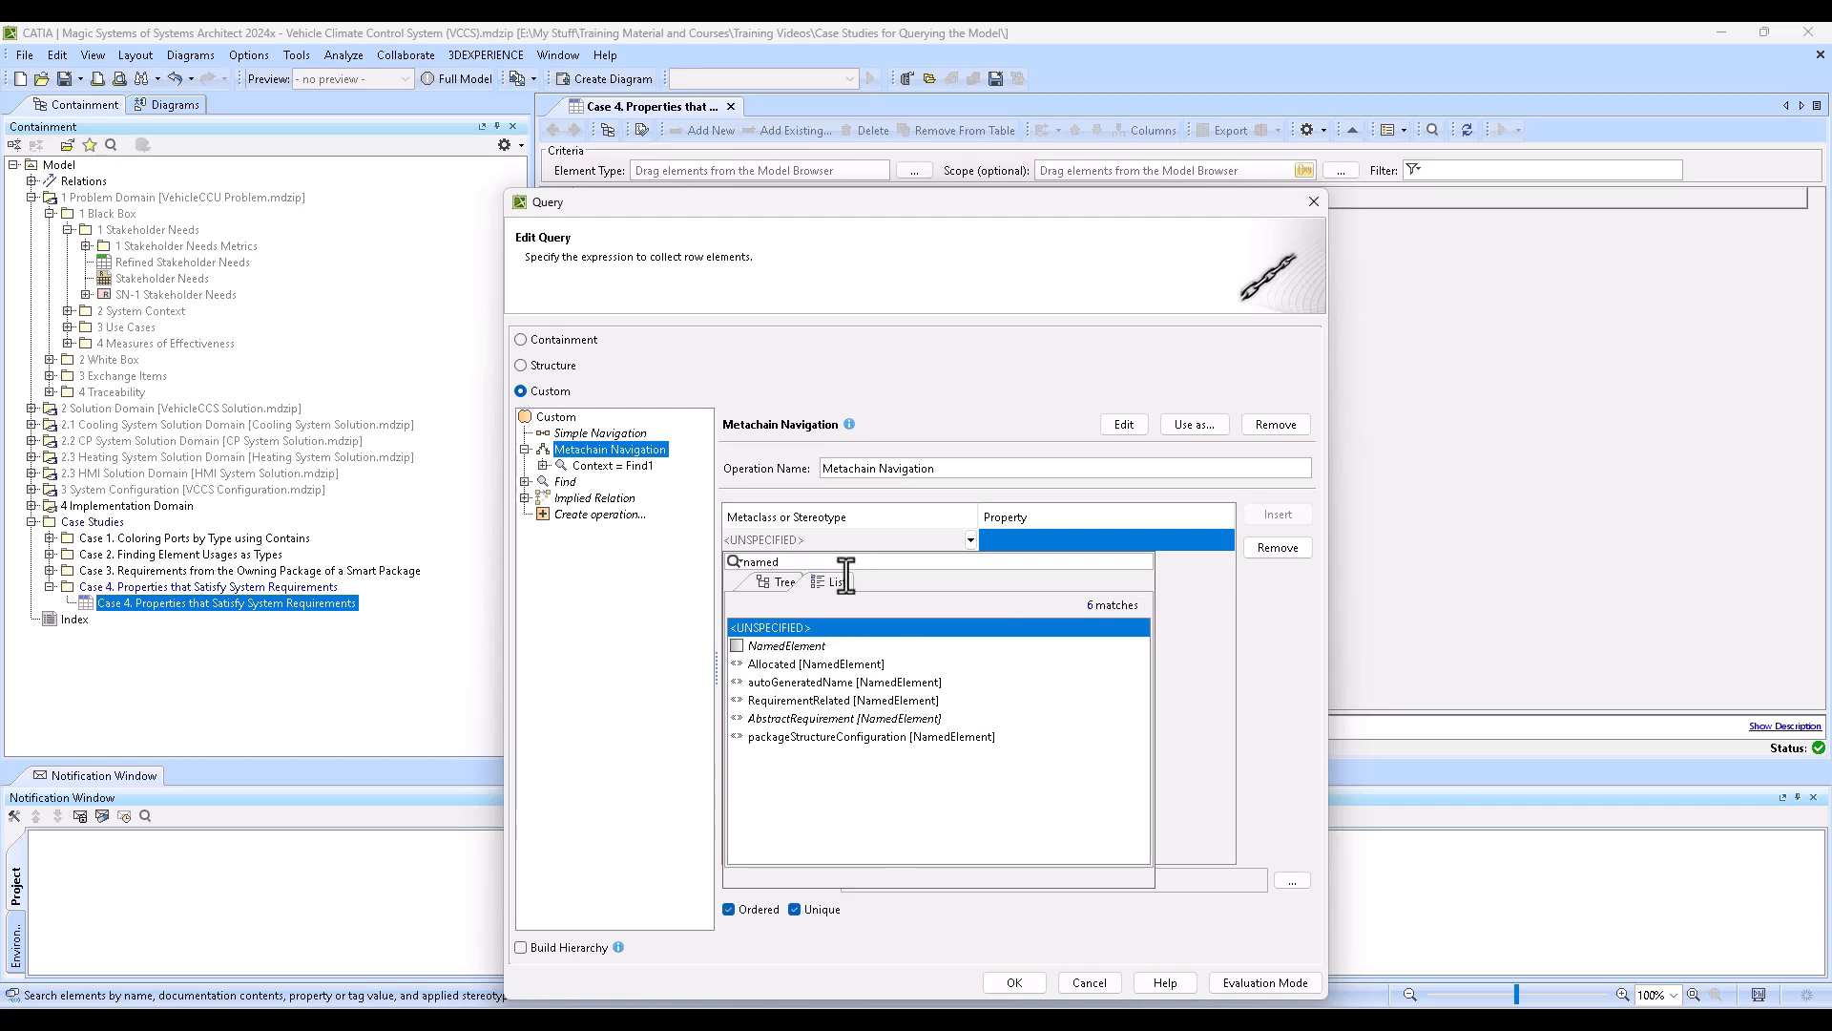
pyautogui.click(836, 646)
pyautogui.click(1055, 541)
pyautogui.click(1056, 540)
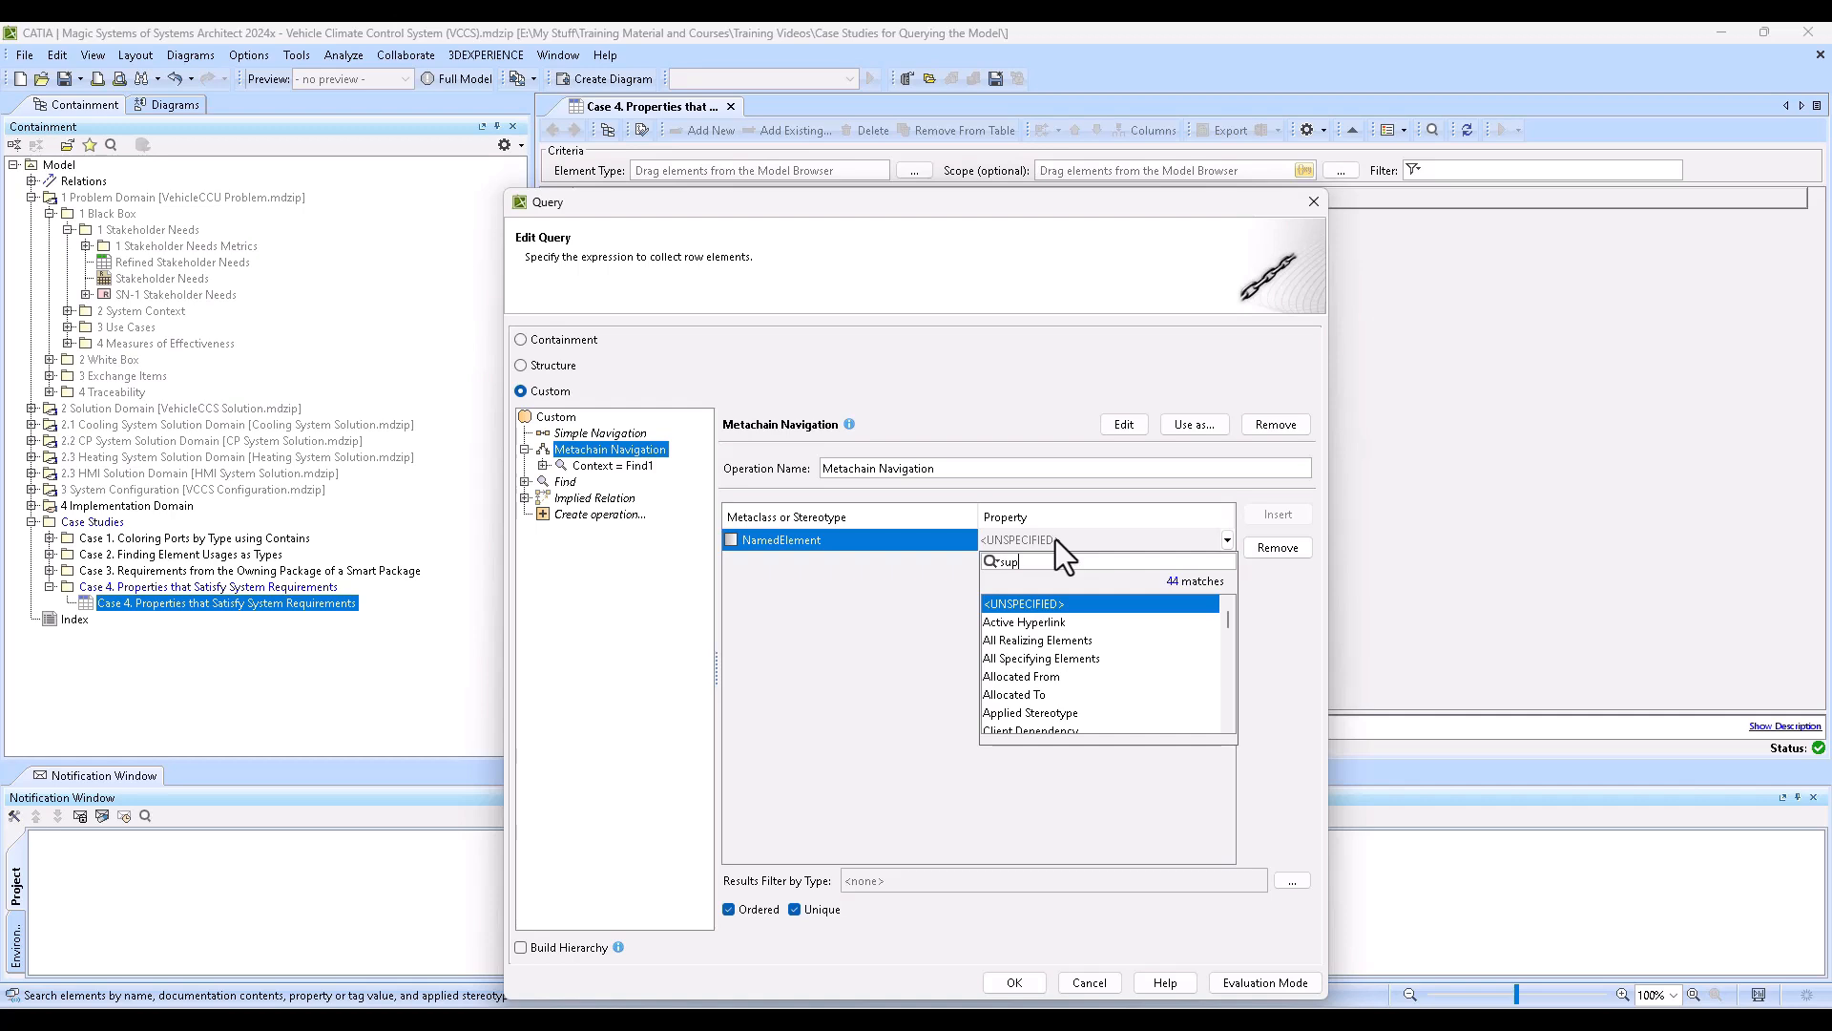
pyautogui.click(1041, 620)
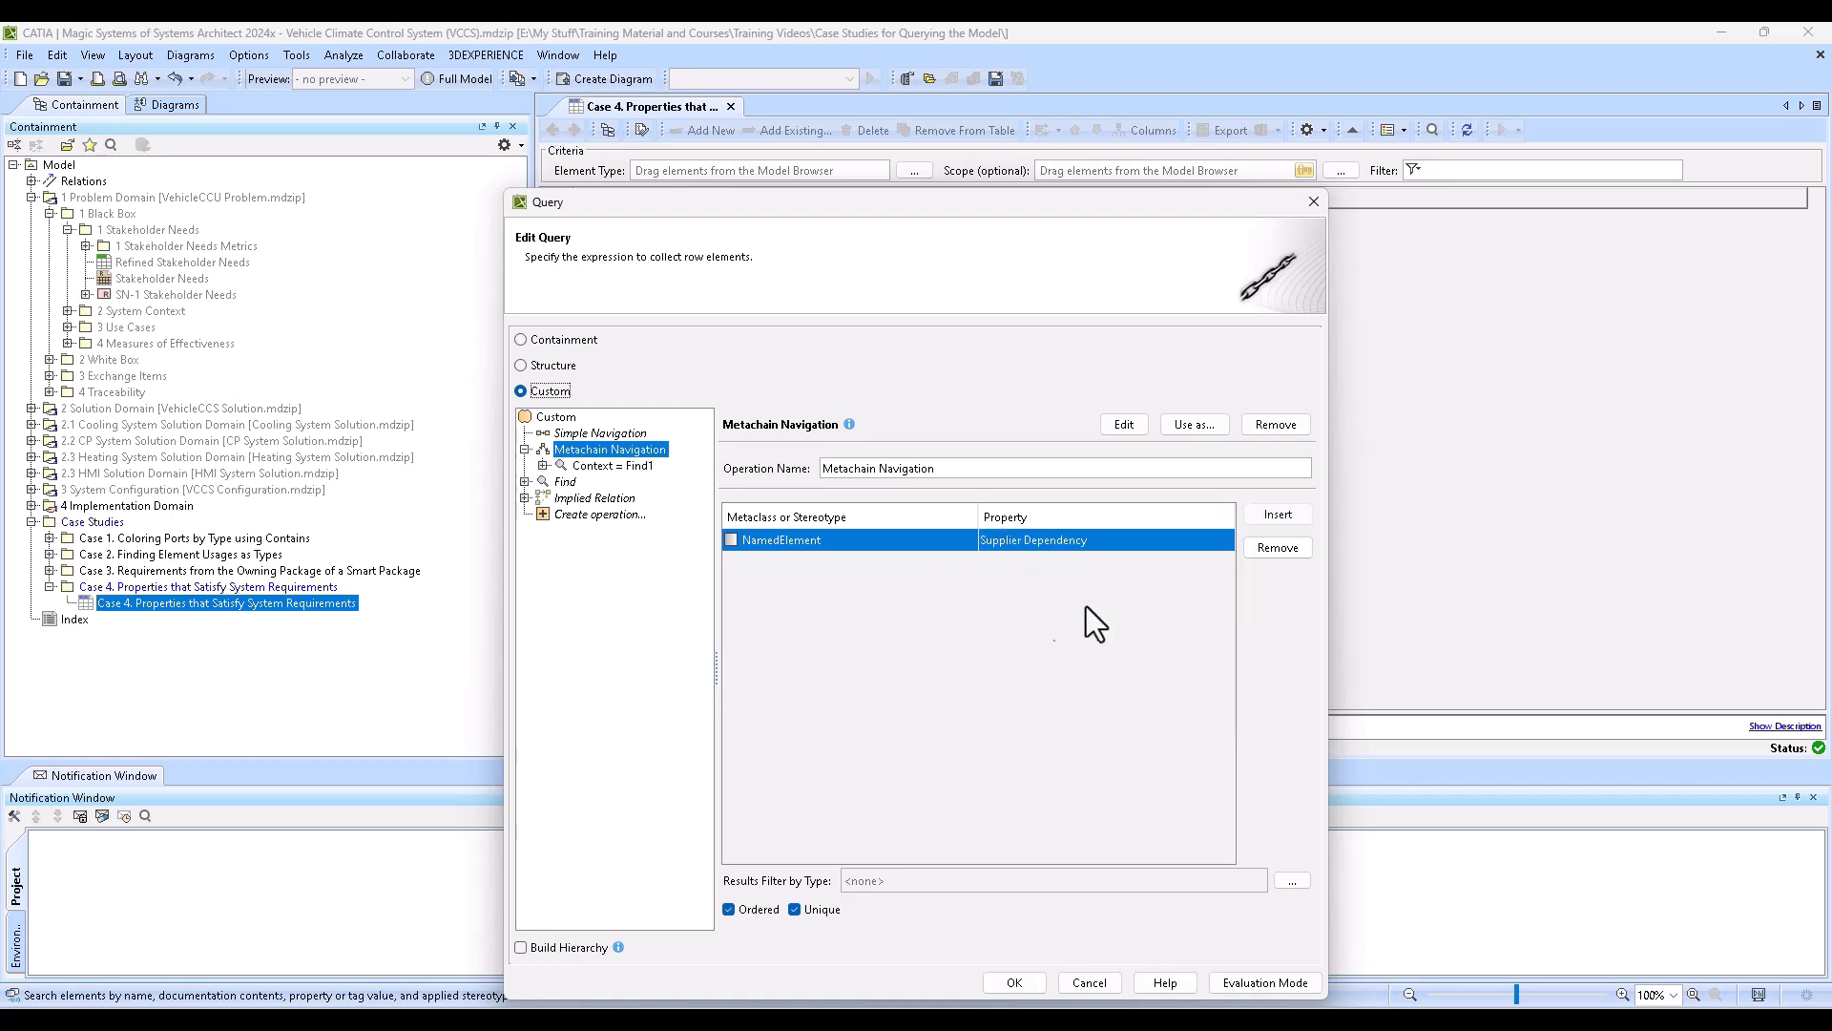
# - Add a second Metachain Navigation row with the stereotype Satisfy [Abstraction] and the property Client, and confirm the scope query
pyautogui.click(1278, 515)
pyautogui.click(804, 566)
pyautogui.write('s')
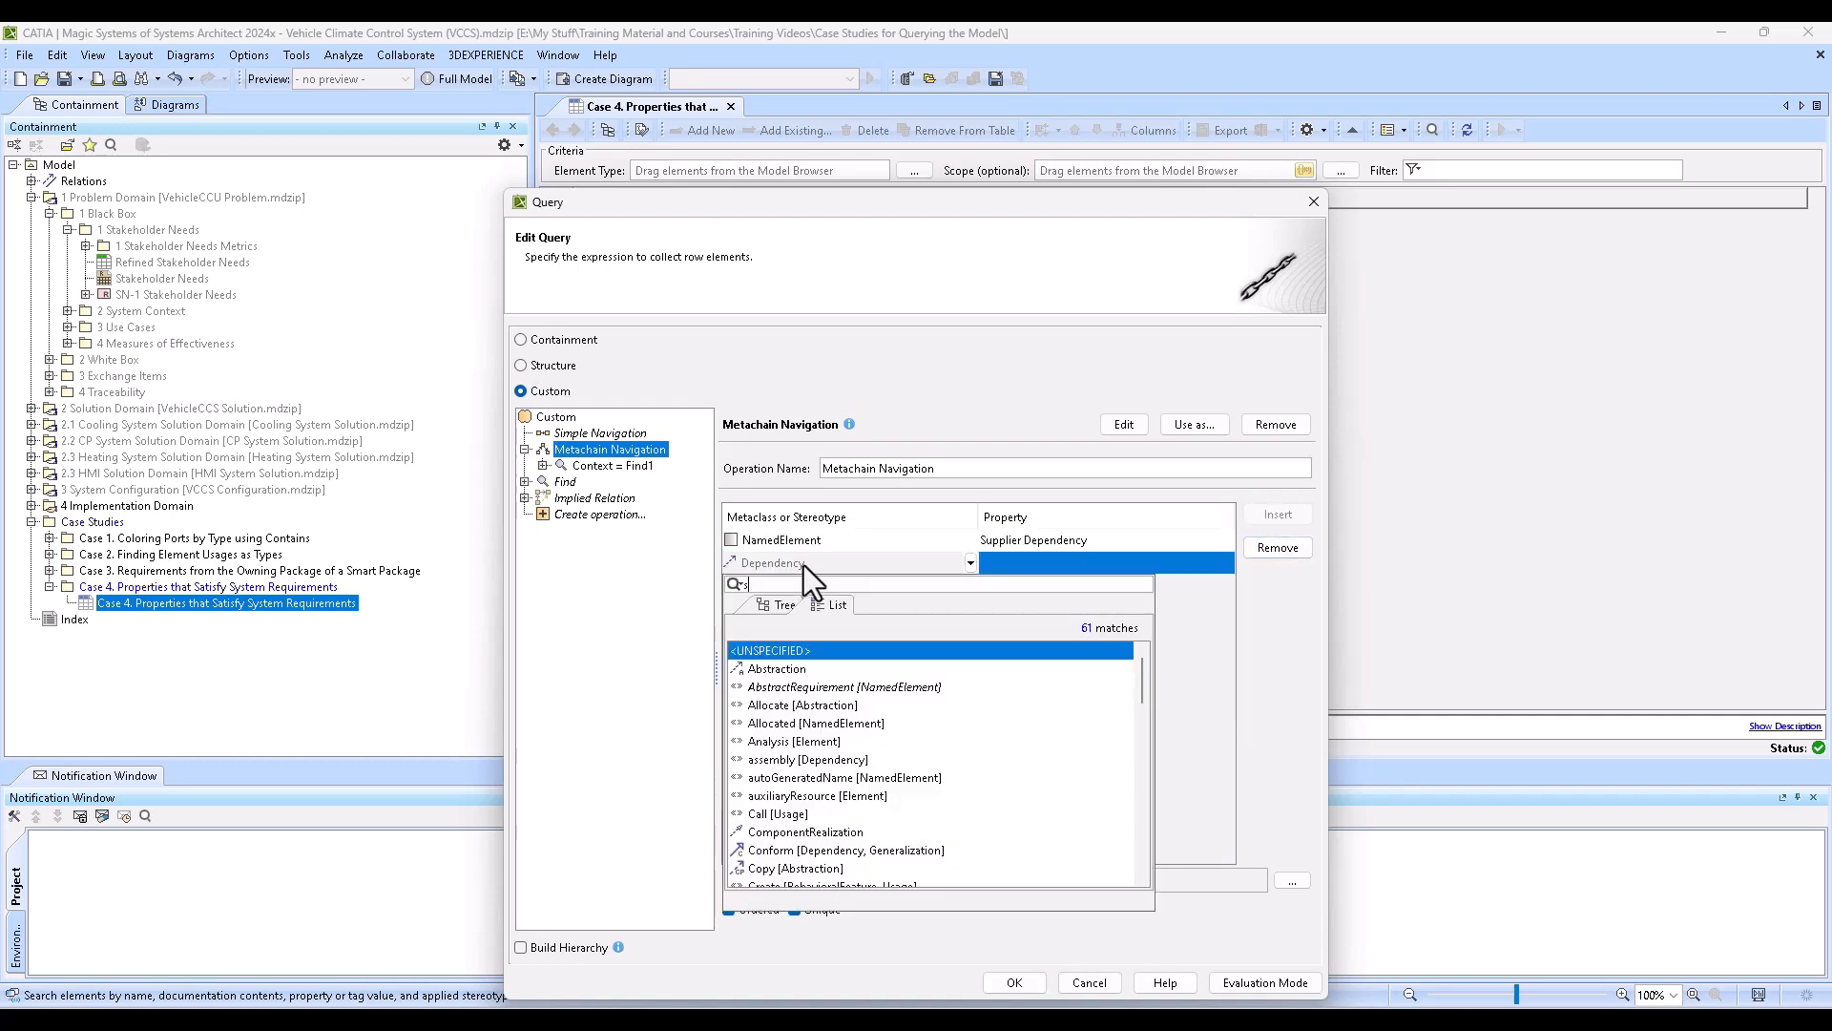
pyautogui.write('at')
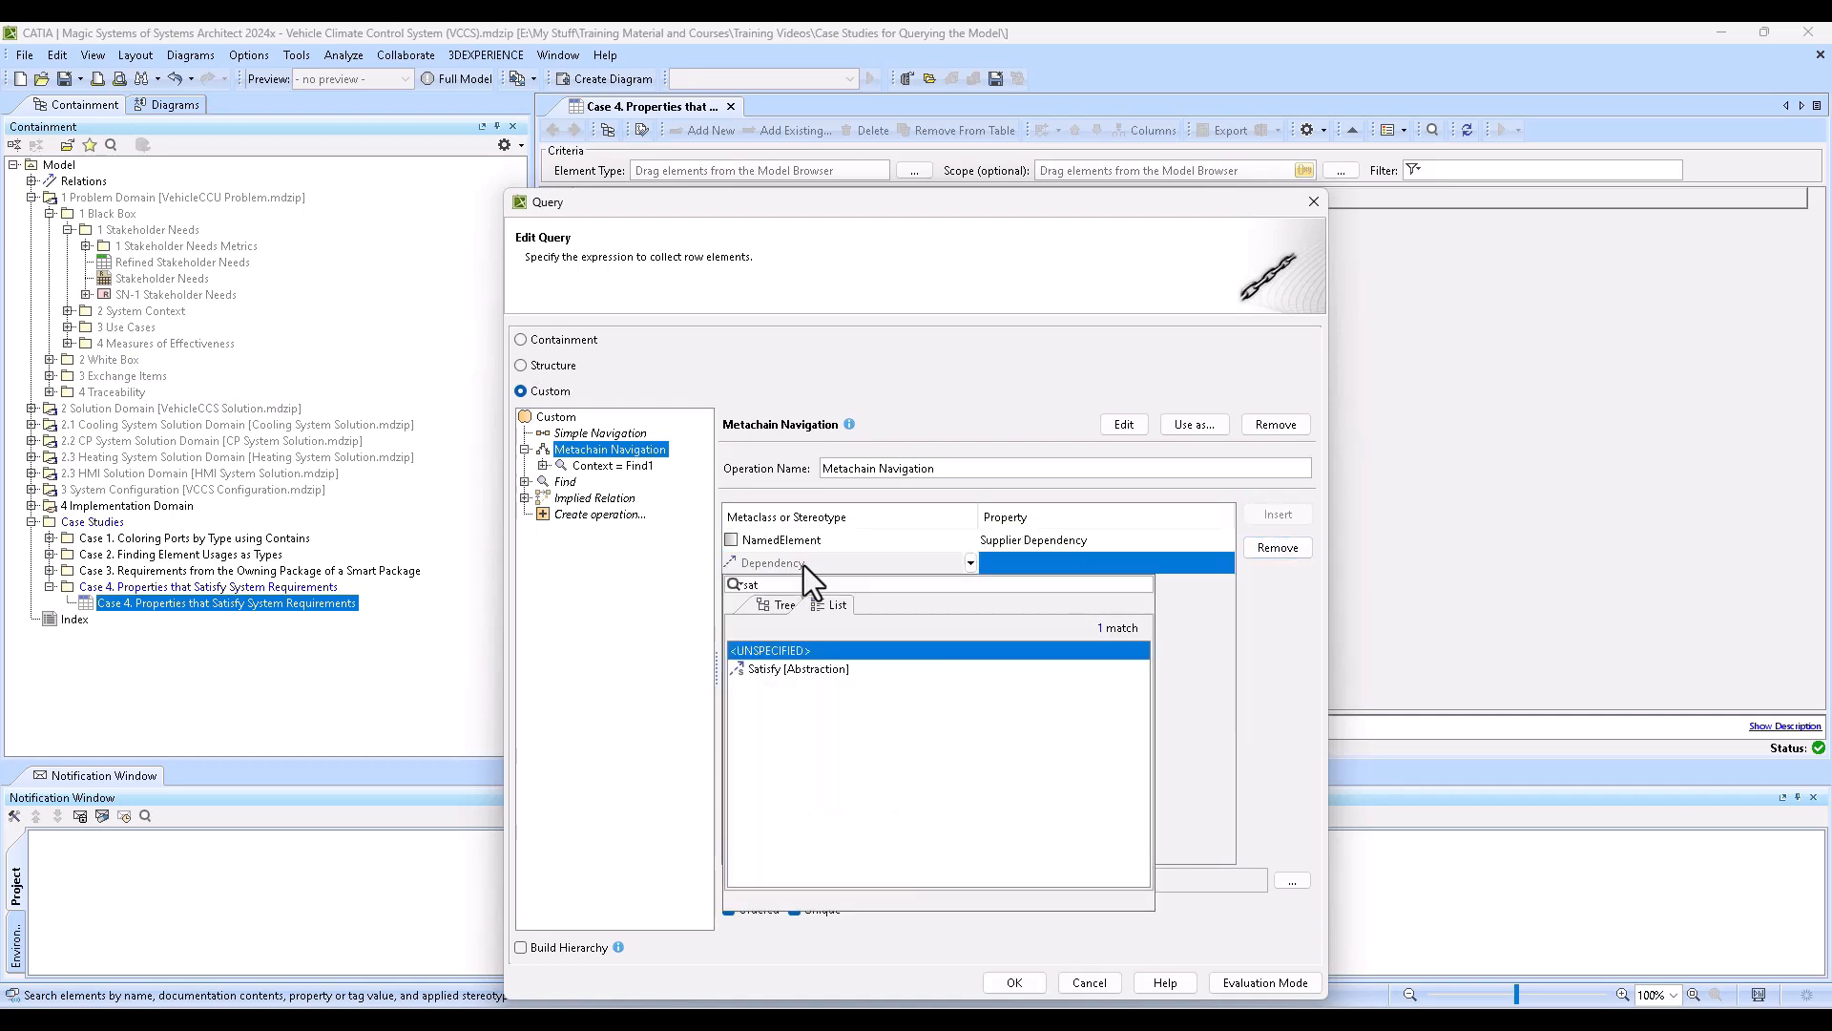
pyautogui.click(796, 667)
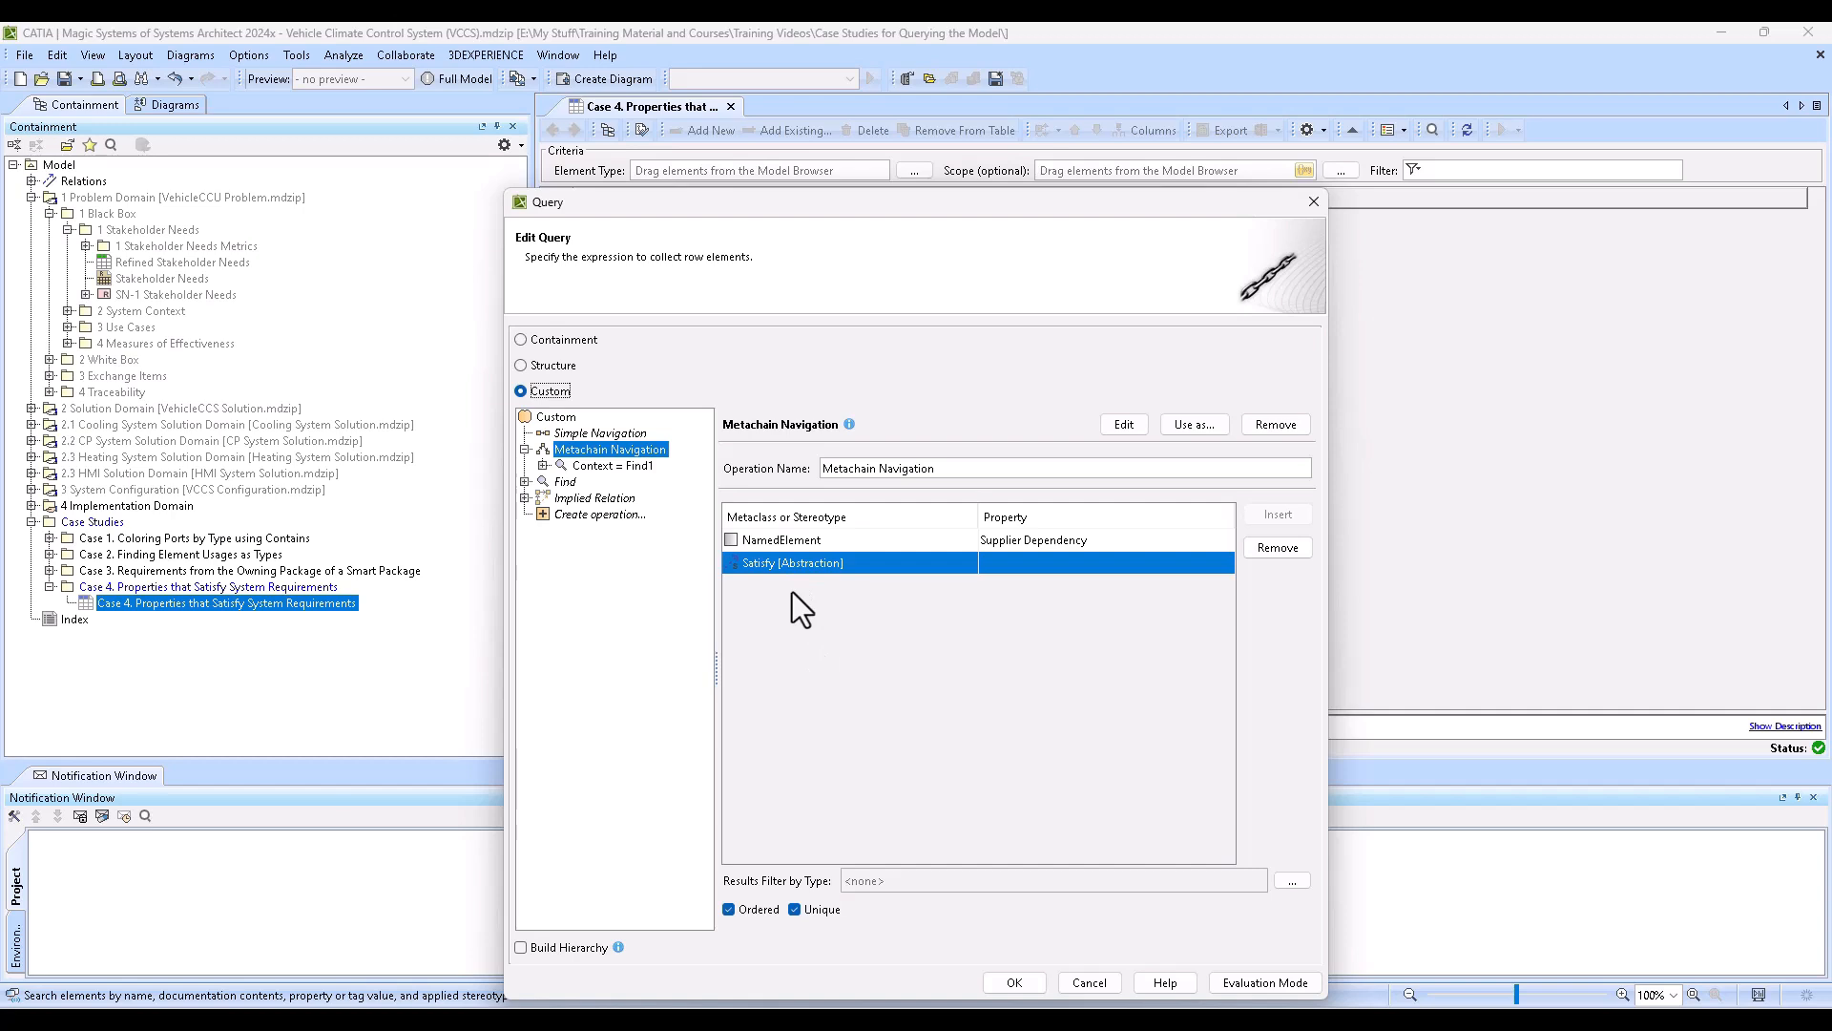
pyautogui.click(1040, 561)
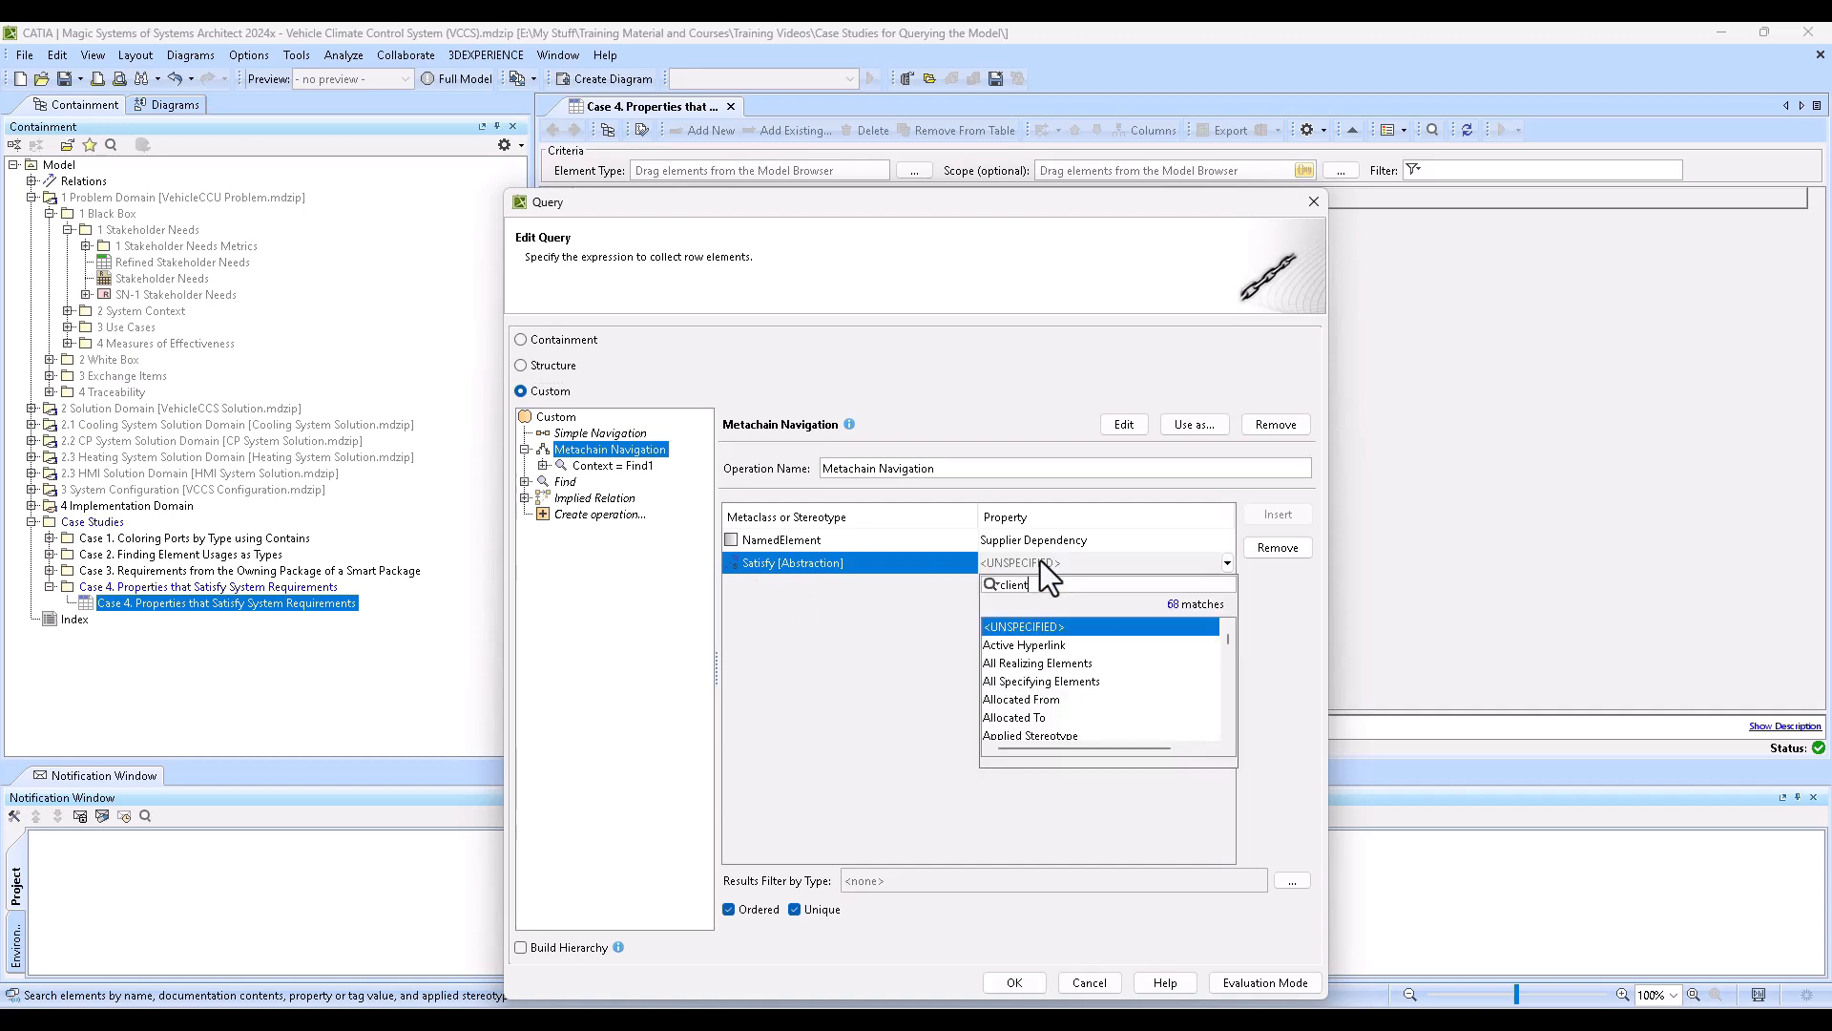
pyautogui.click(1020, 643)
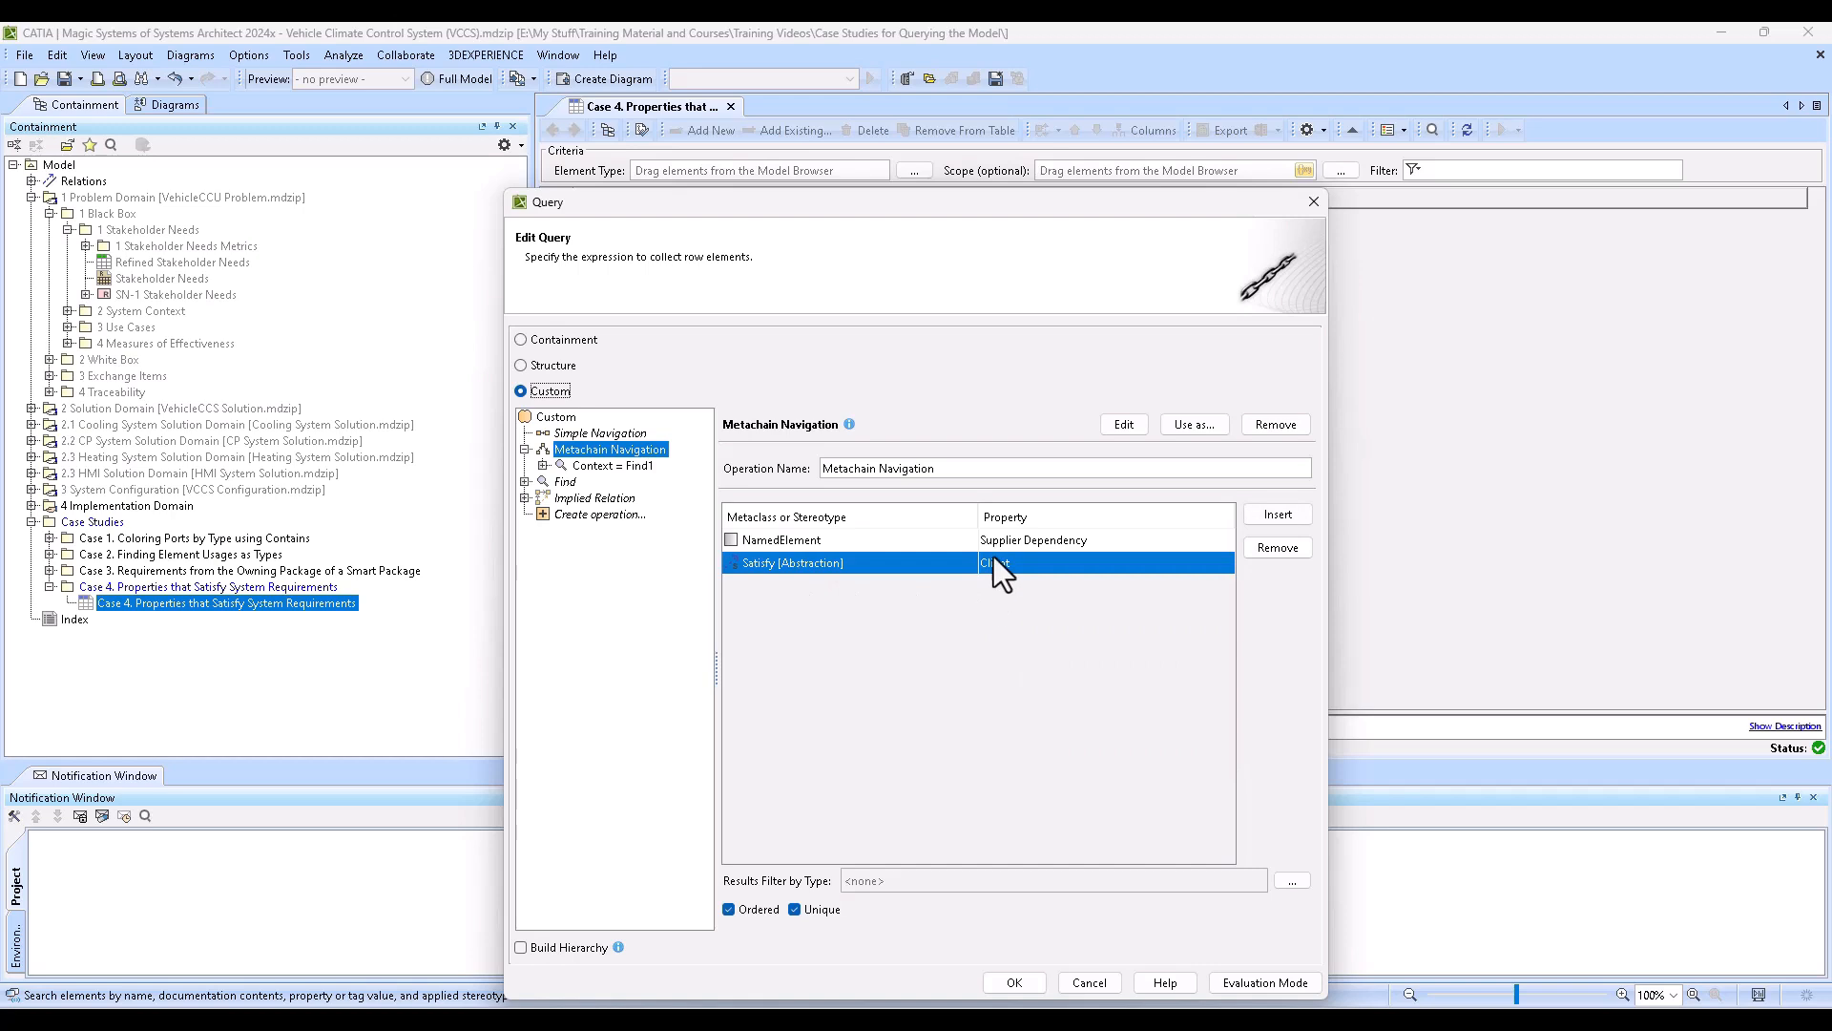
pyautogui.click(1013, 982)
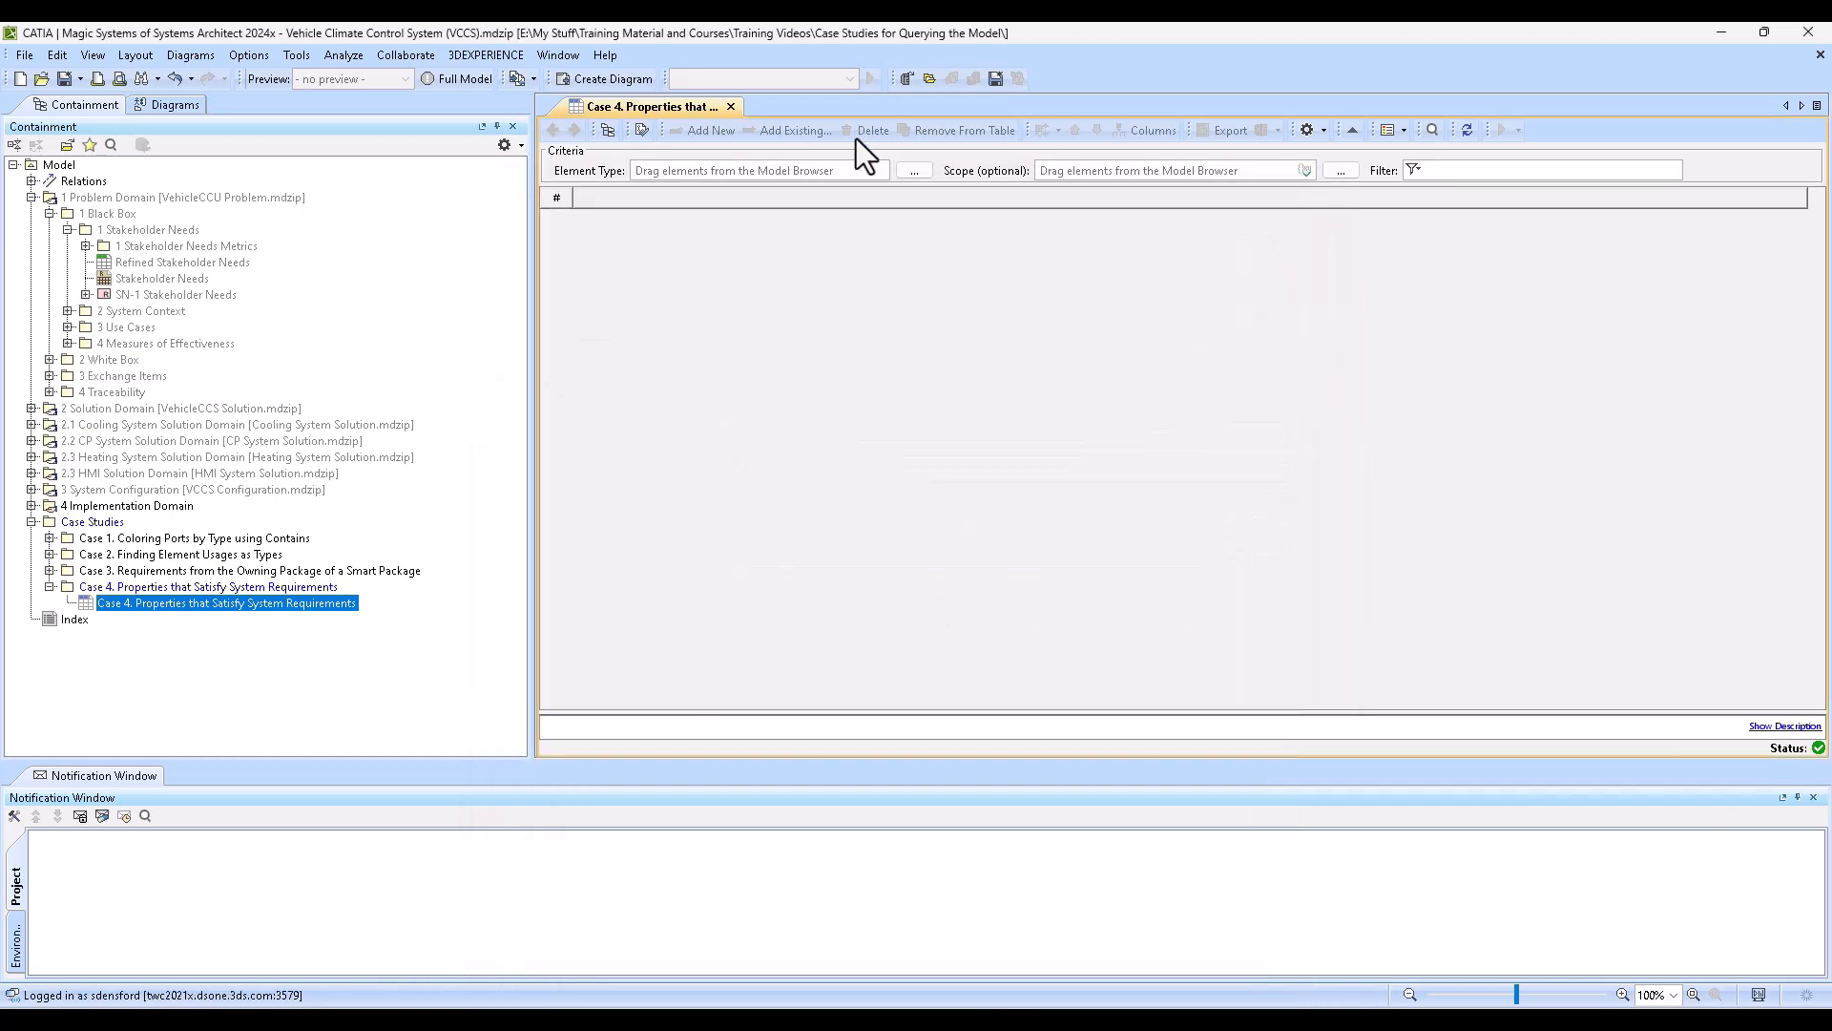
# - Set the Generic Table's element type to Property
pyautogui.click(917, 170)
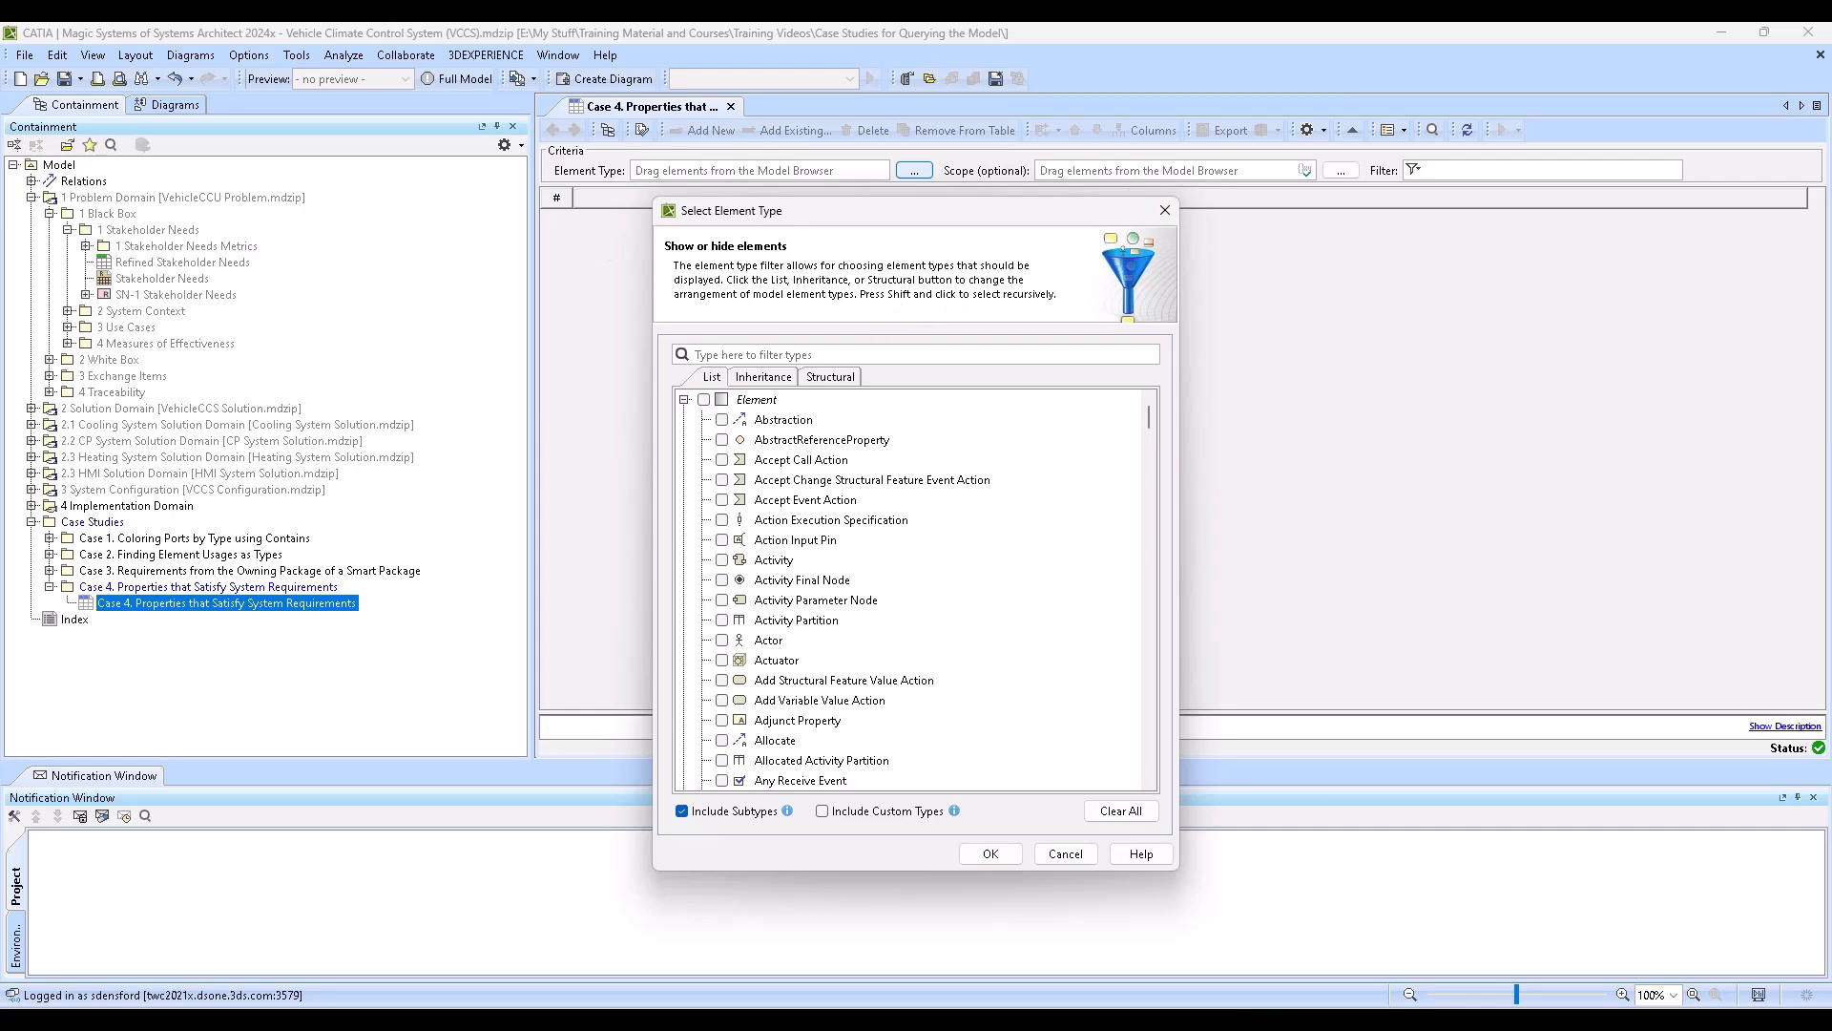
pyautogui.click(940, 355)
pyautogui.write('property')
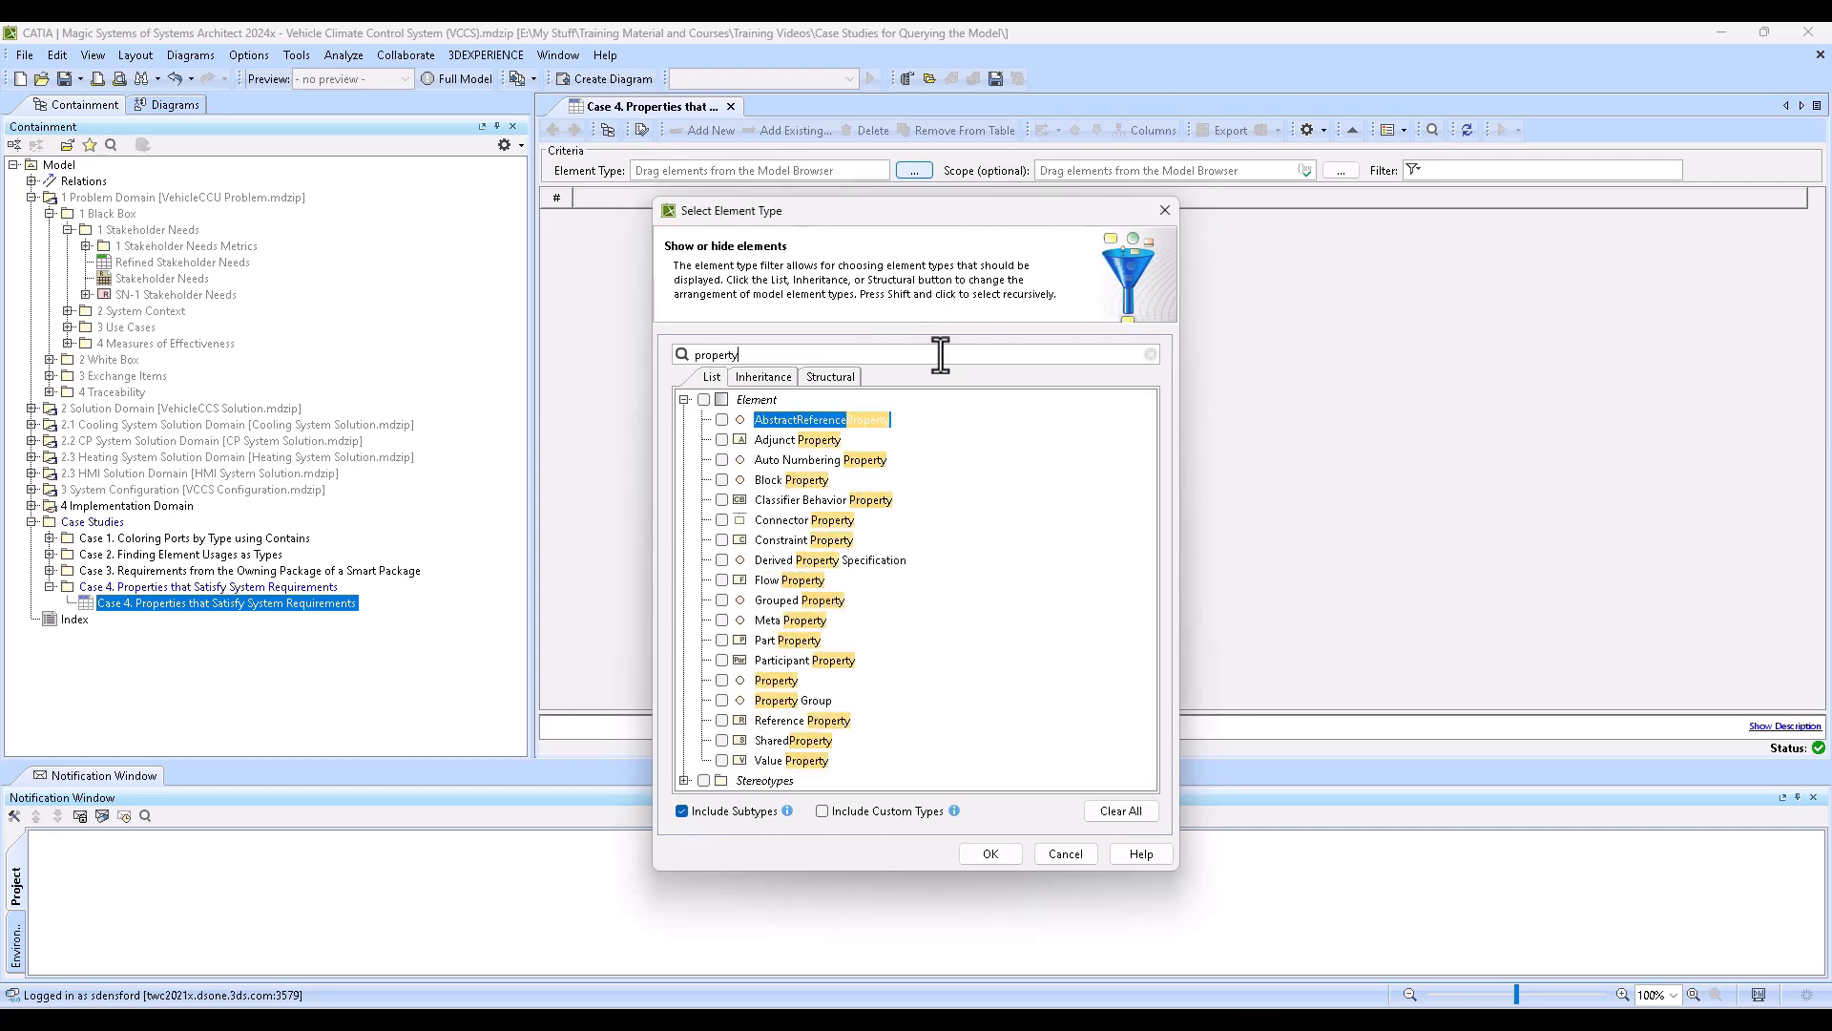
pyautogui.click(721, 679)
pyautogui.click(1012, 851)
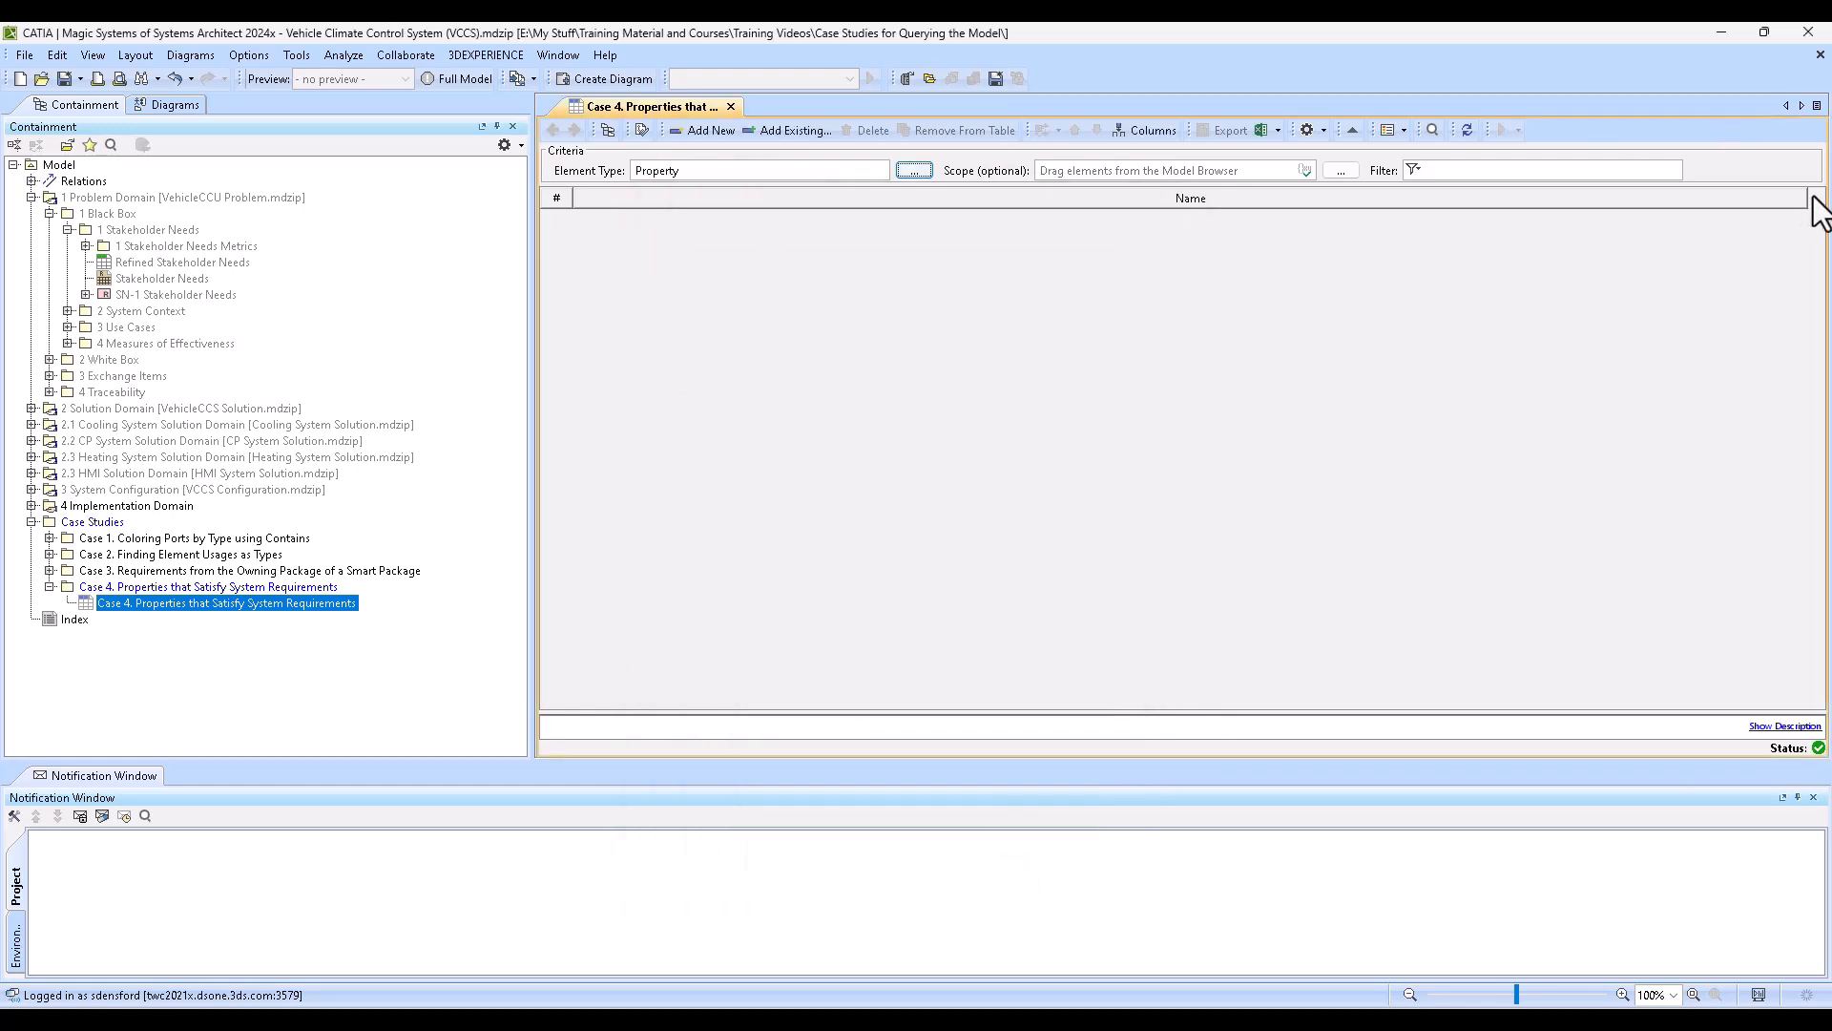
# - Narrow the table's Name column and include custom types in the Property element type selection
pyautogui.moveTo(1807, 196); pyautogui.dragTo(1300, 197)
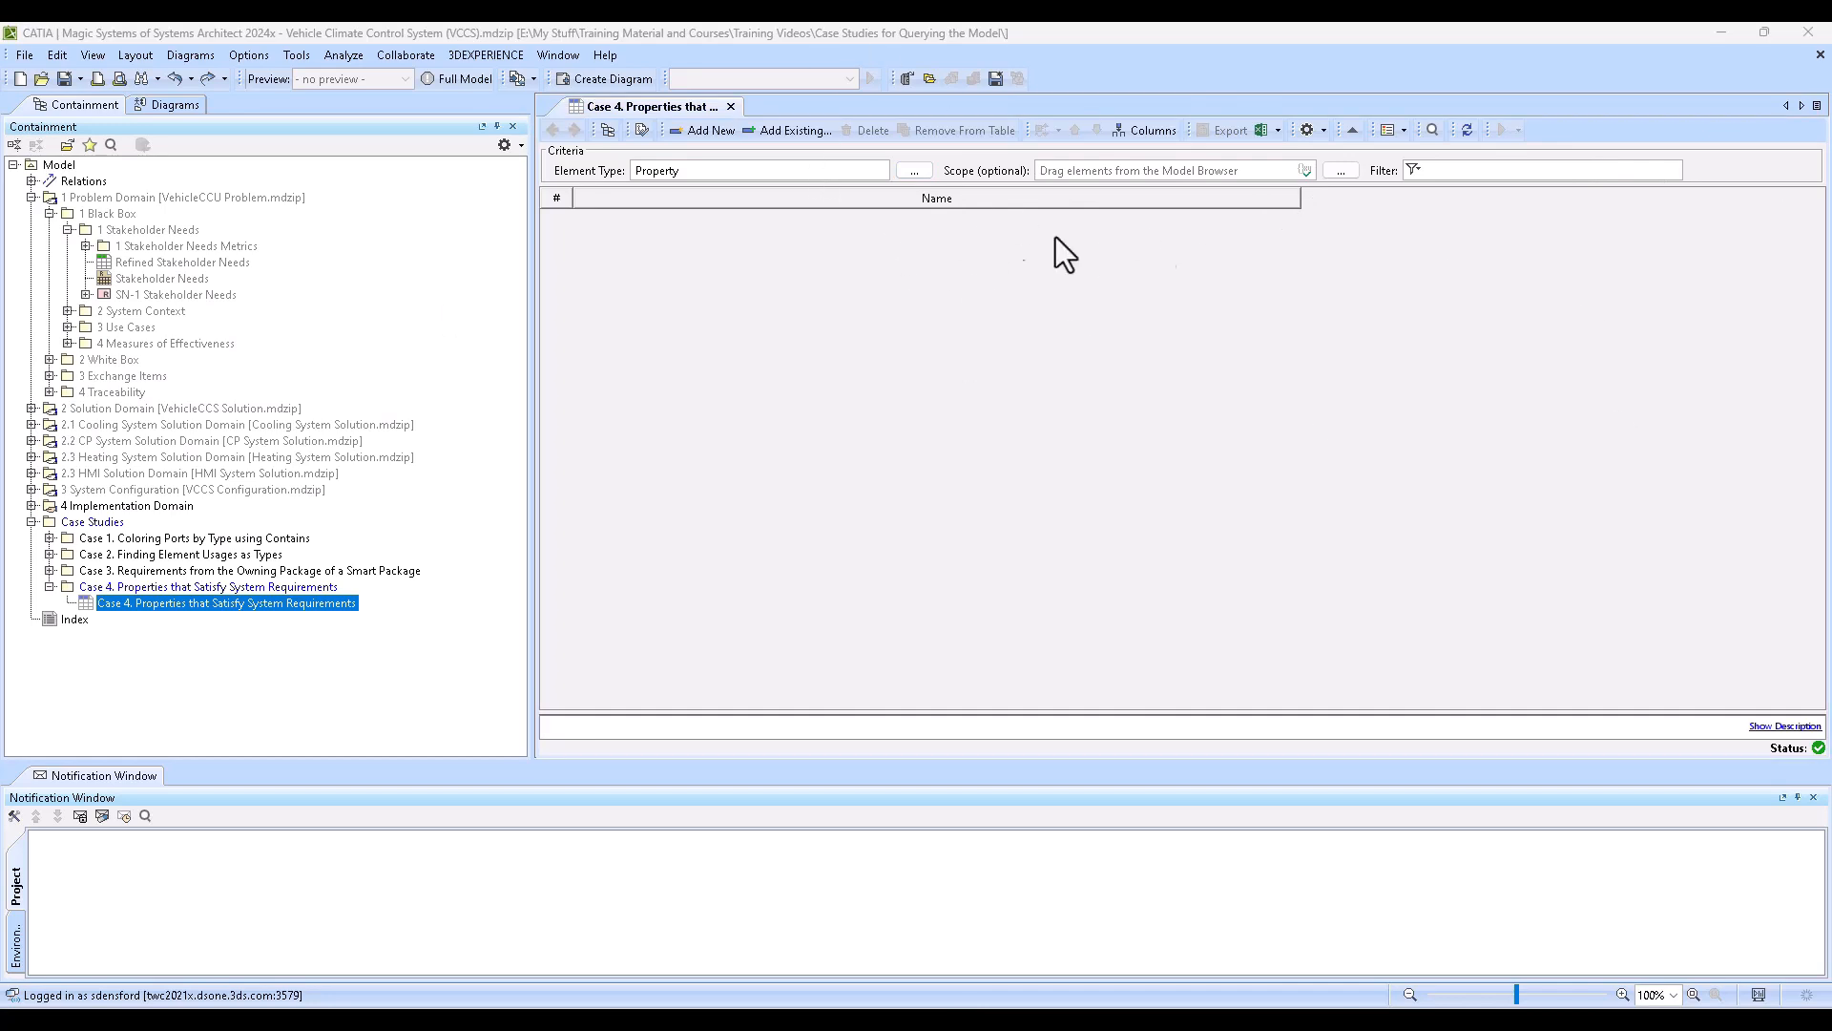
pyautogui.click(914, 170)
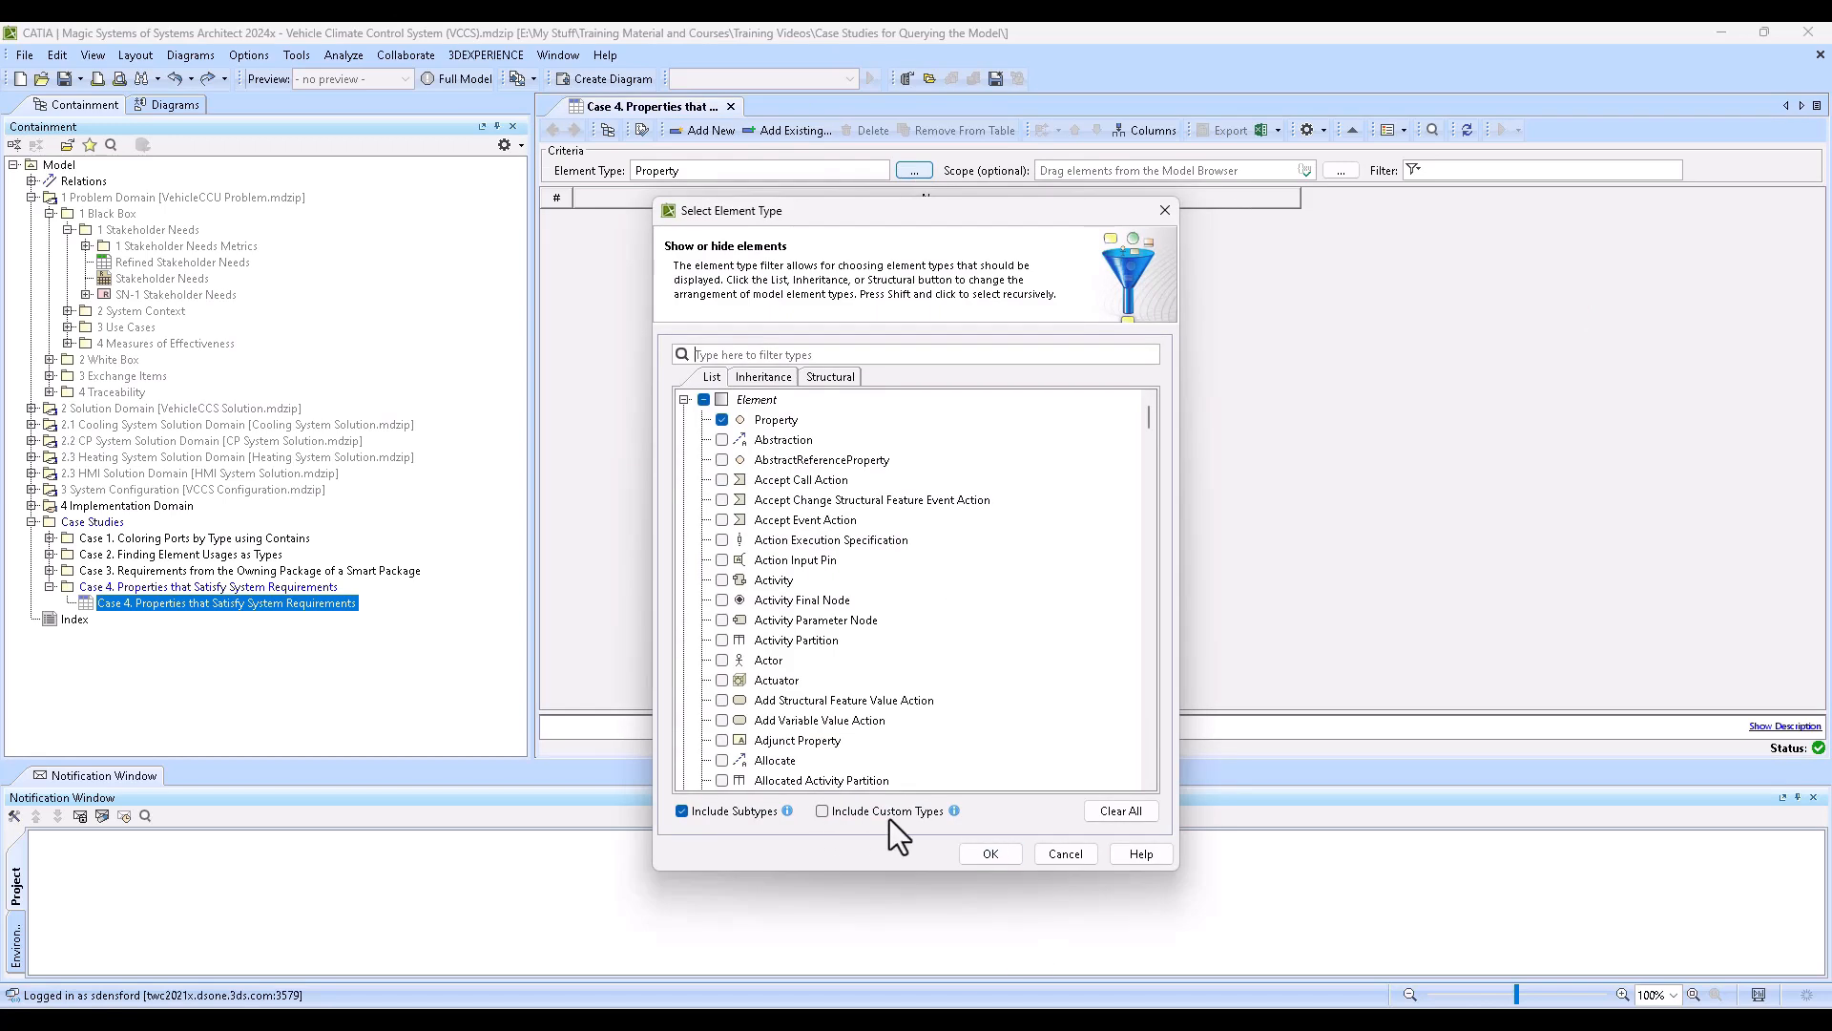
pyautogui.click(821, 810)
pyautogui.click(993, 858)
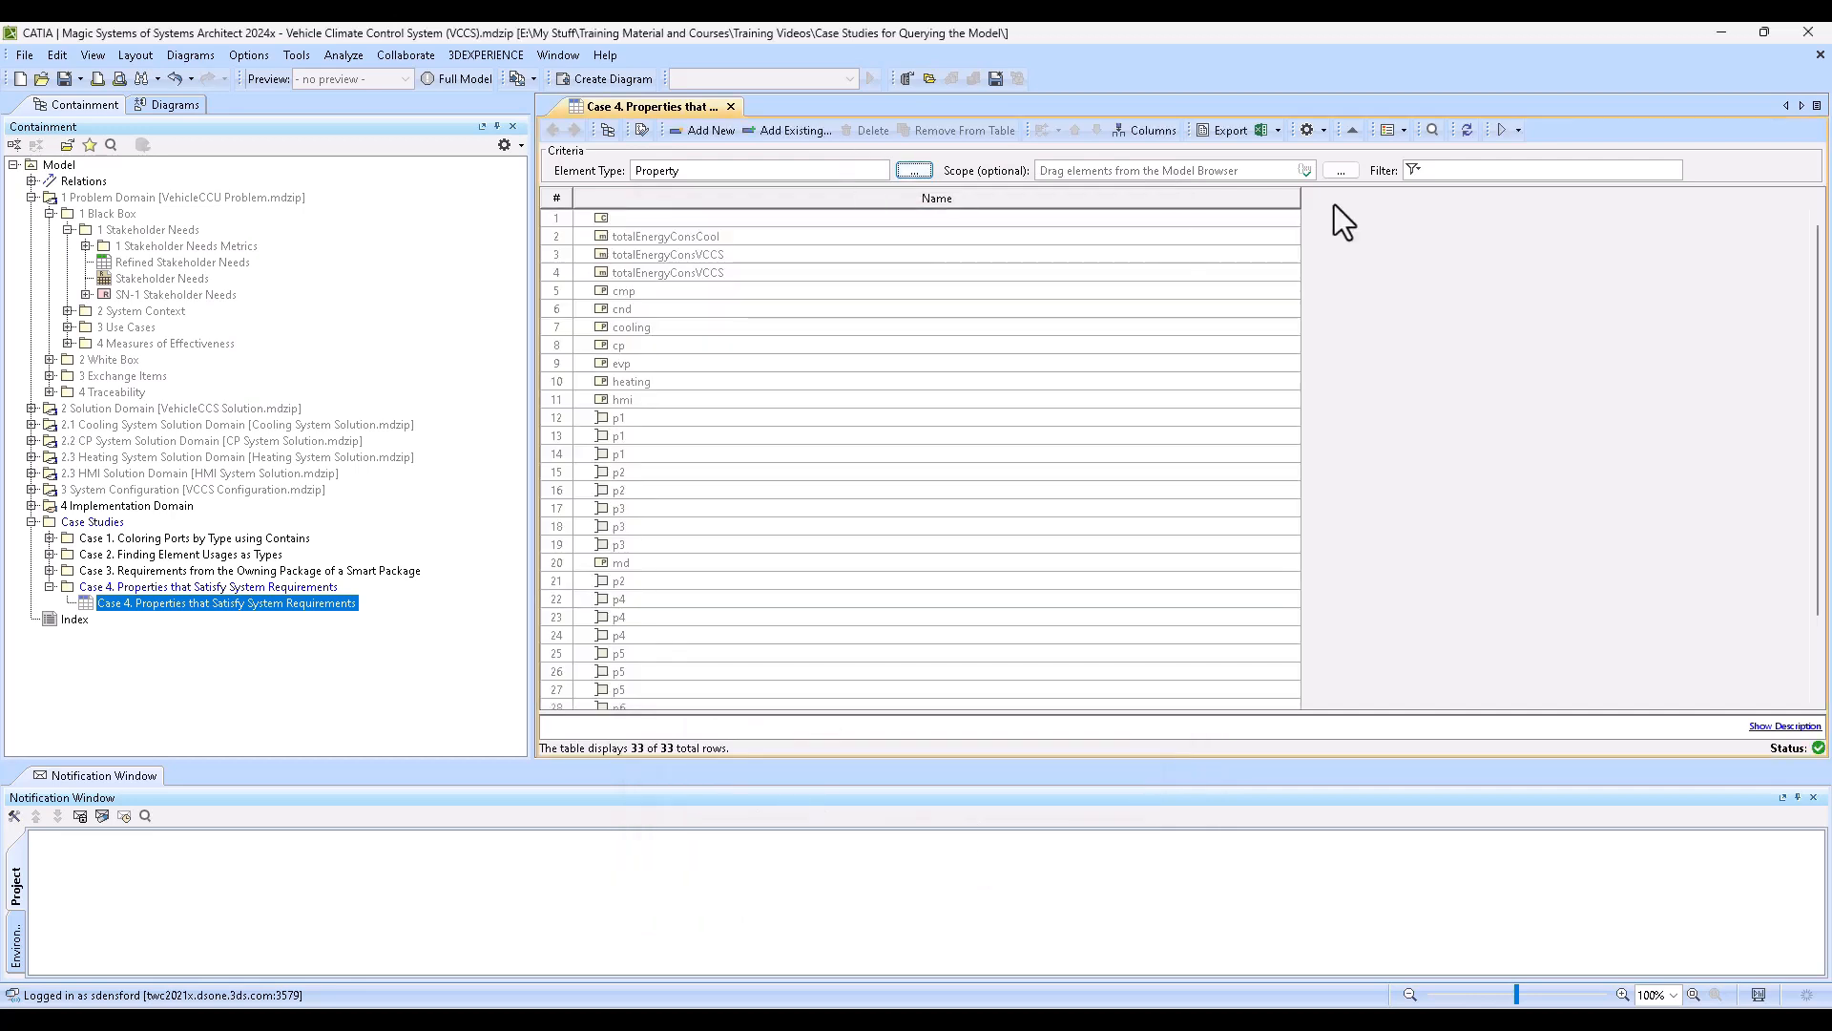
# - Narrow the Name column further and show the Type column in the table
pyautogui.moveTo(1300, 198); pyautogui.dragTo(805, 201)
pyautogui.click(1138, 134)
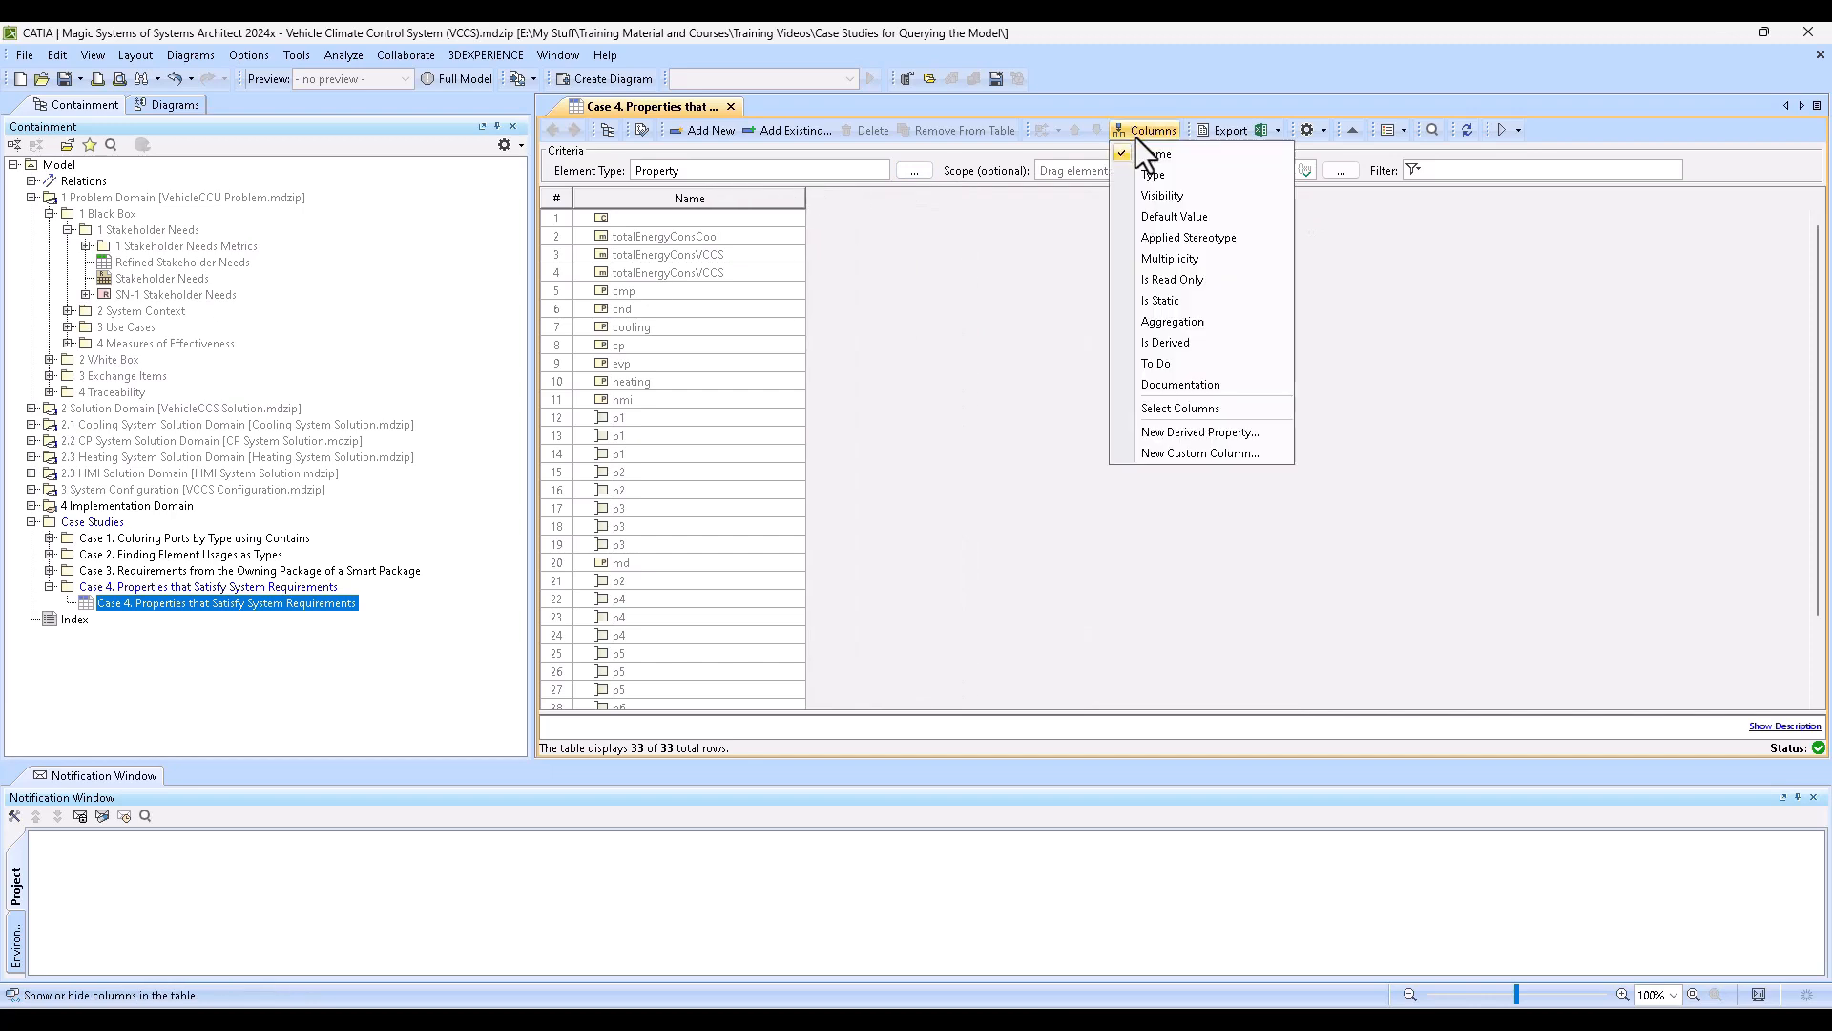
pyautogui.click(1177, 176)
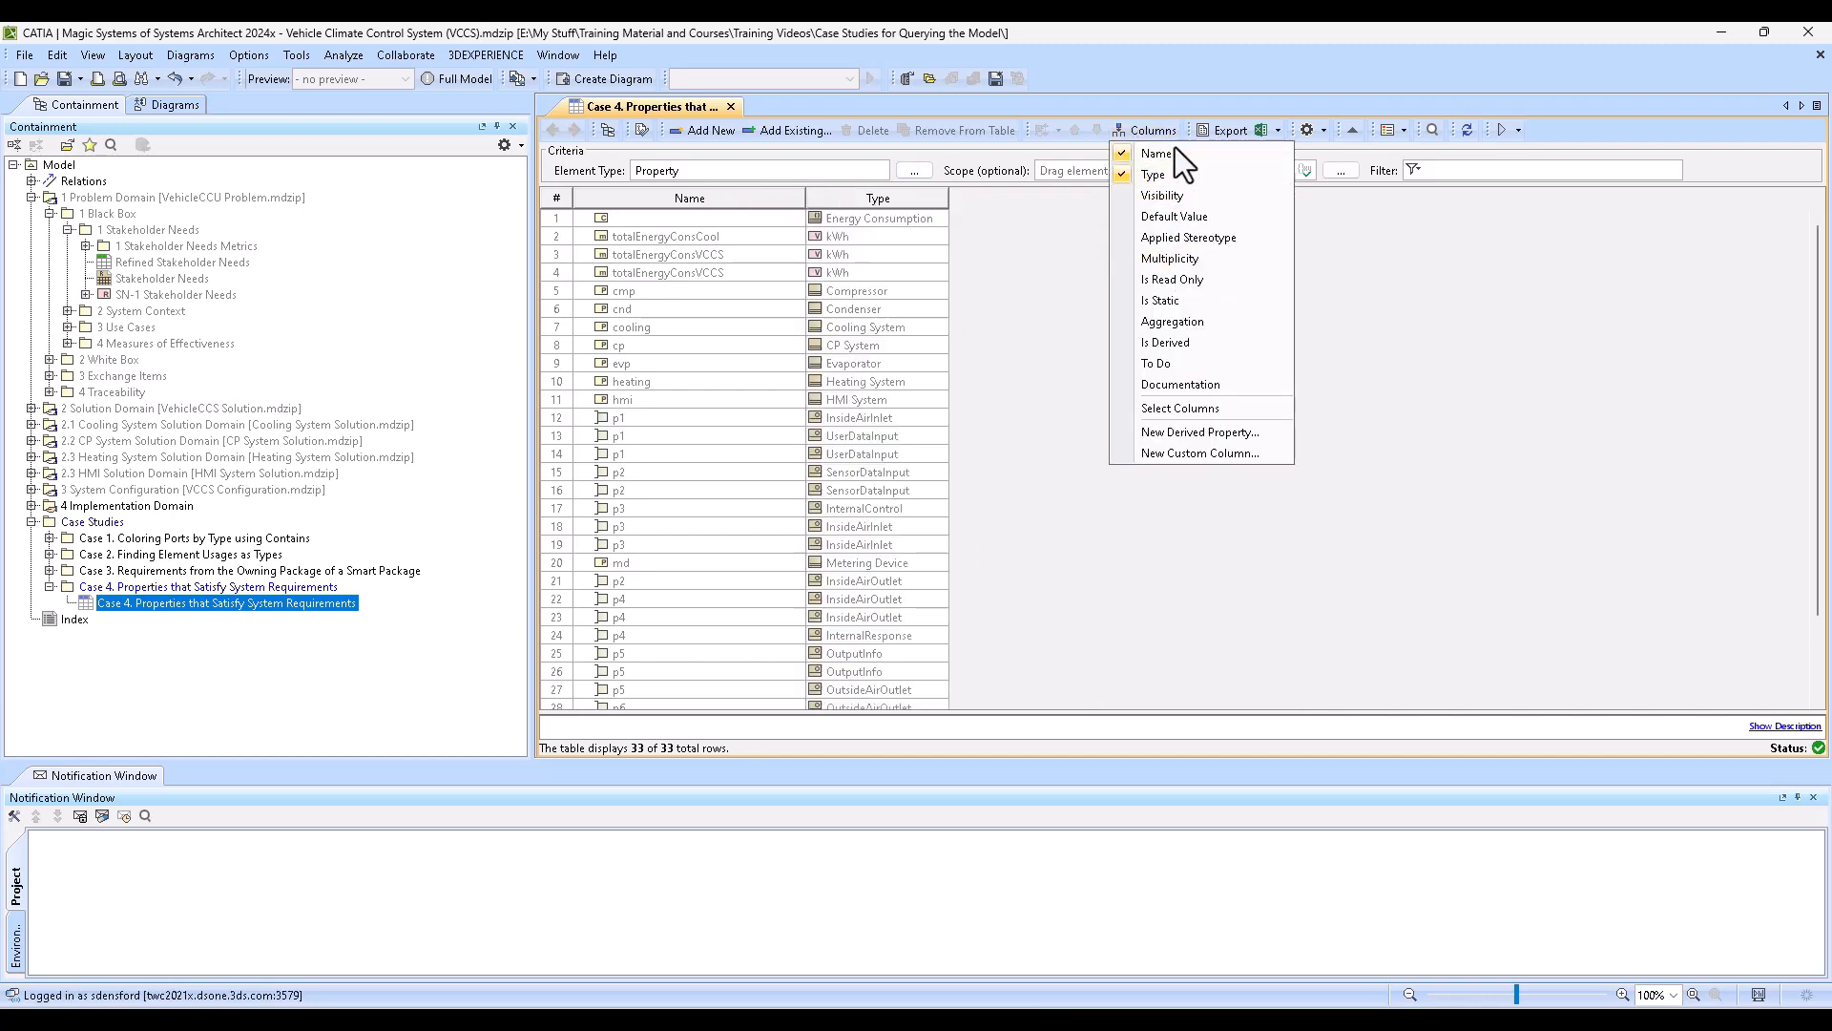
# - Find the property column Satisfies with the filter "sat", add it to the table and widen it to fit the requirement names
pyautogui.click(1155, 130)
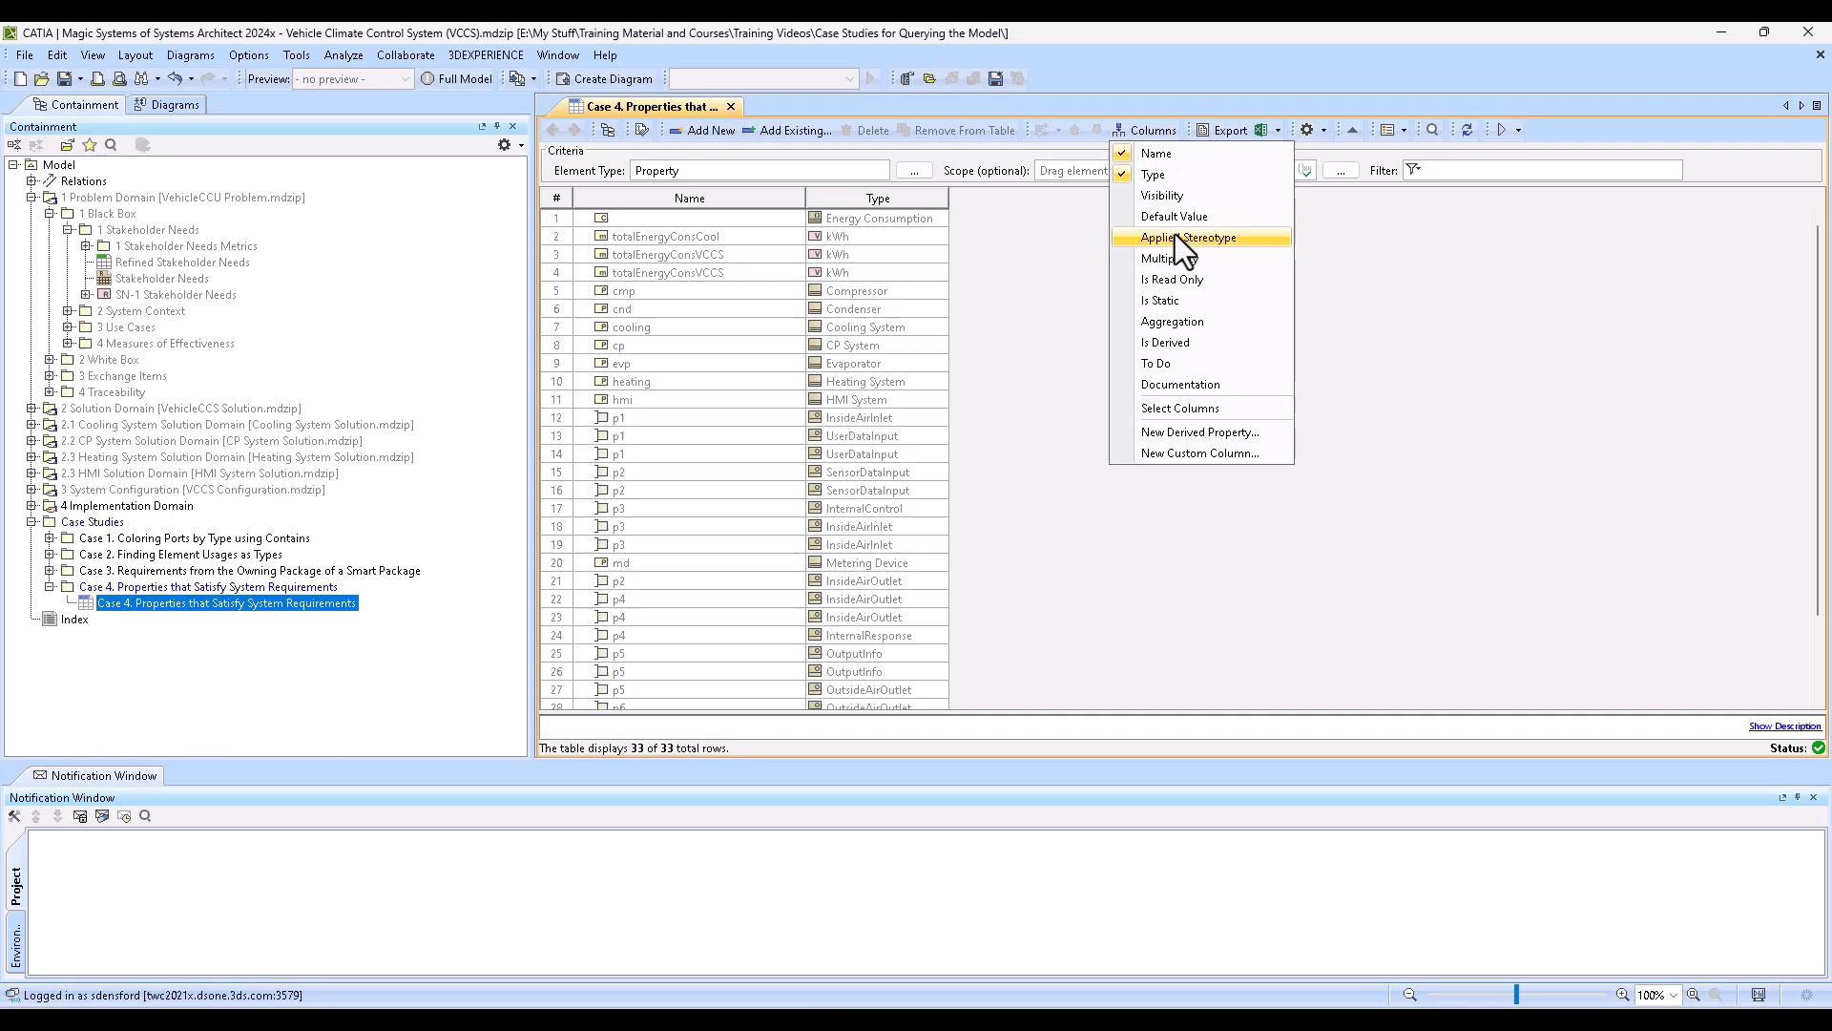
pyautogui.click(1192, 409)
pyautogui.click(831, 807)
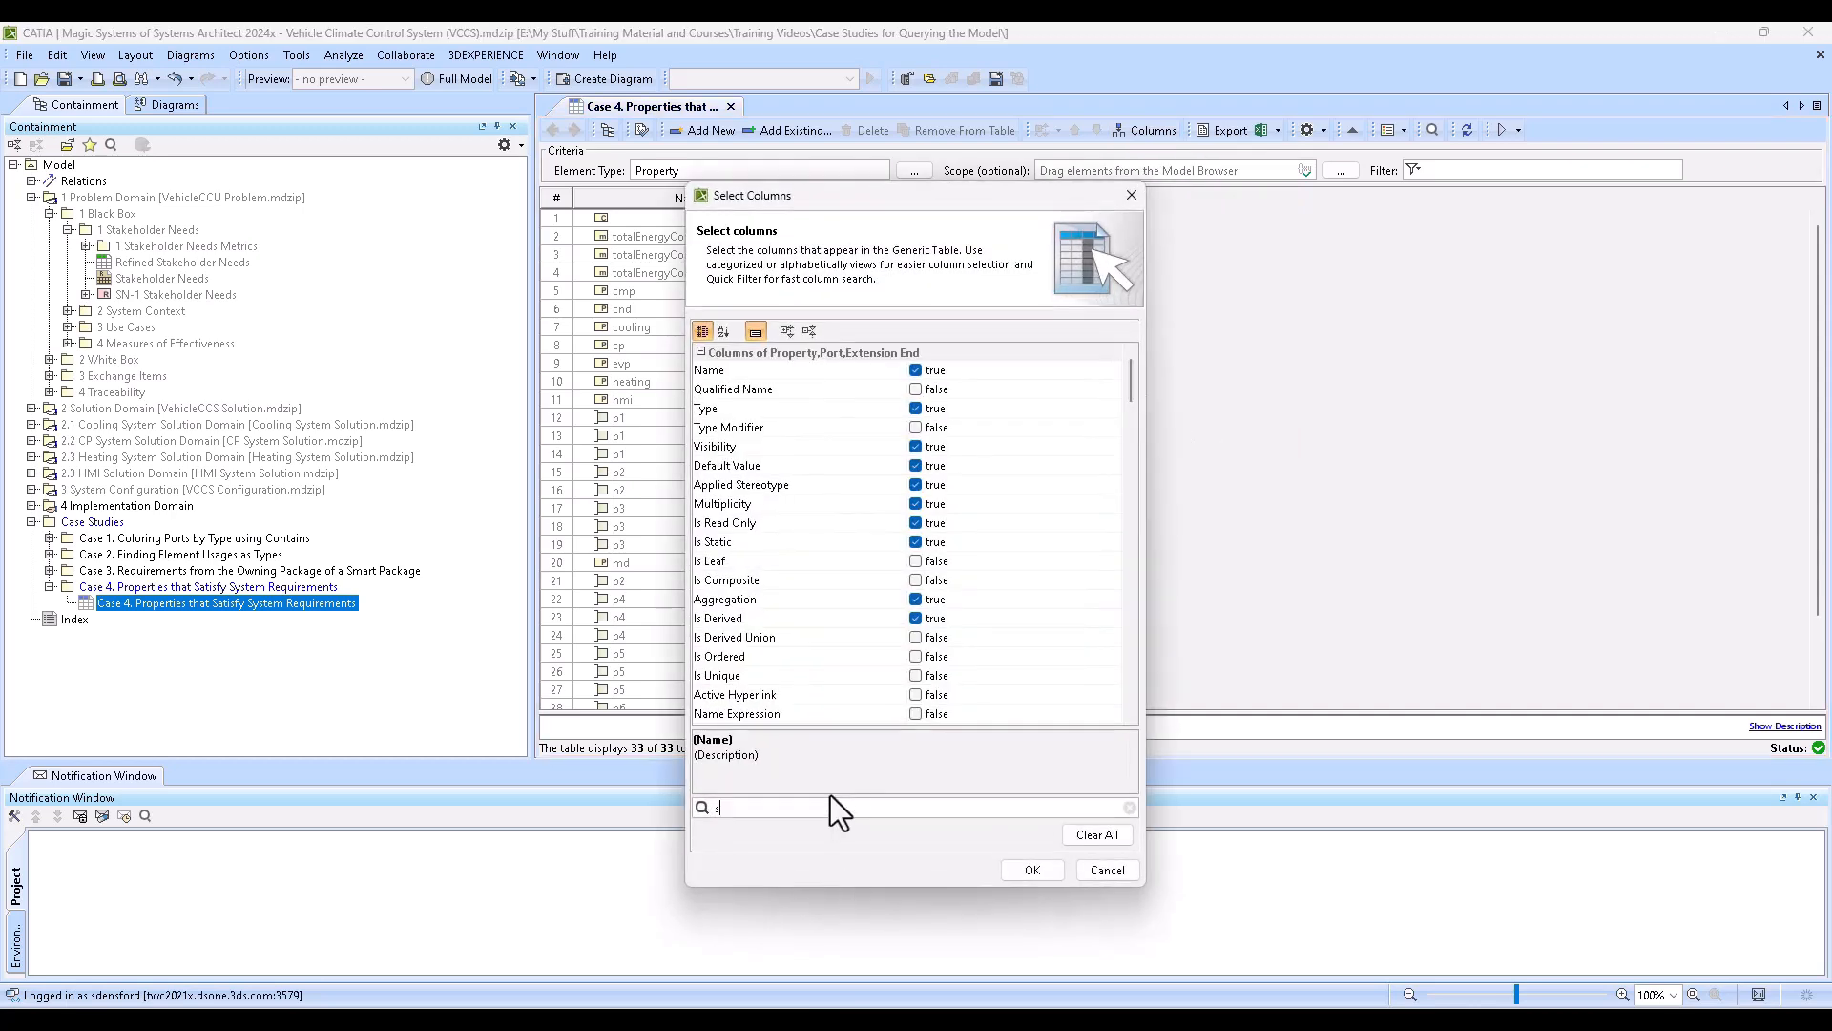
pyautogui.write('sat')
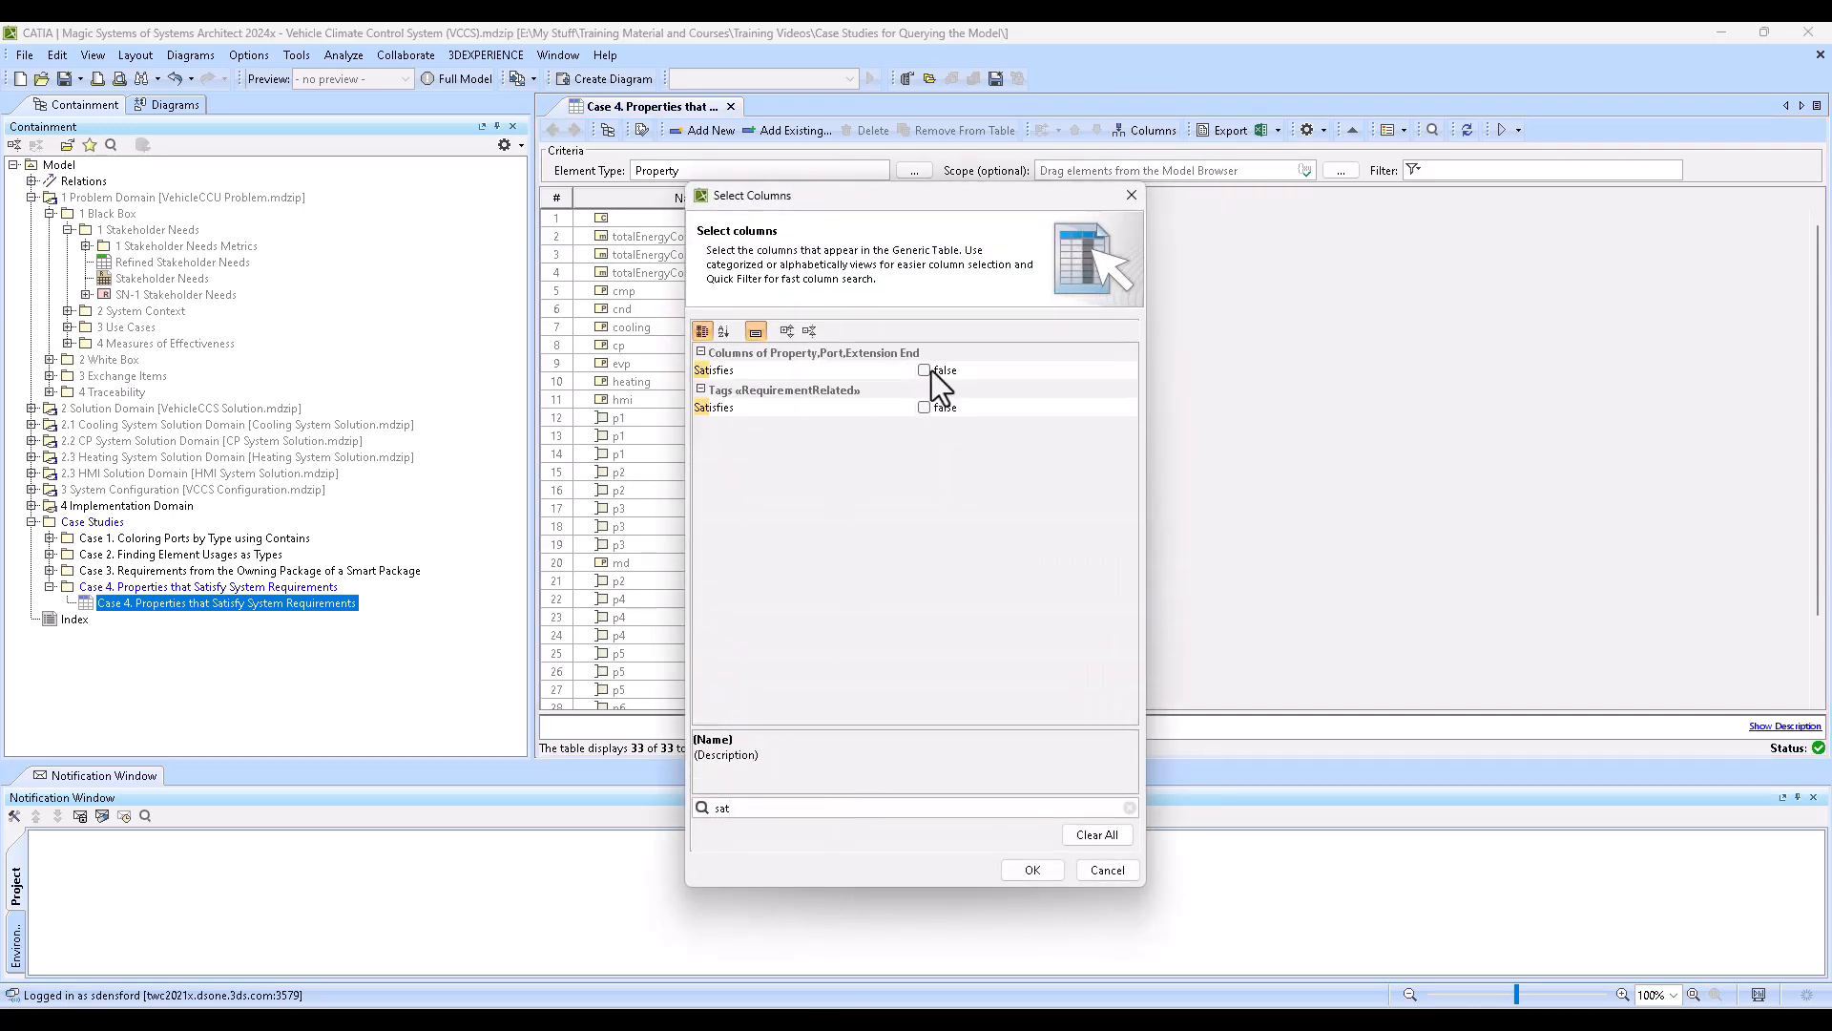
pyautogui.click(925, 372)
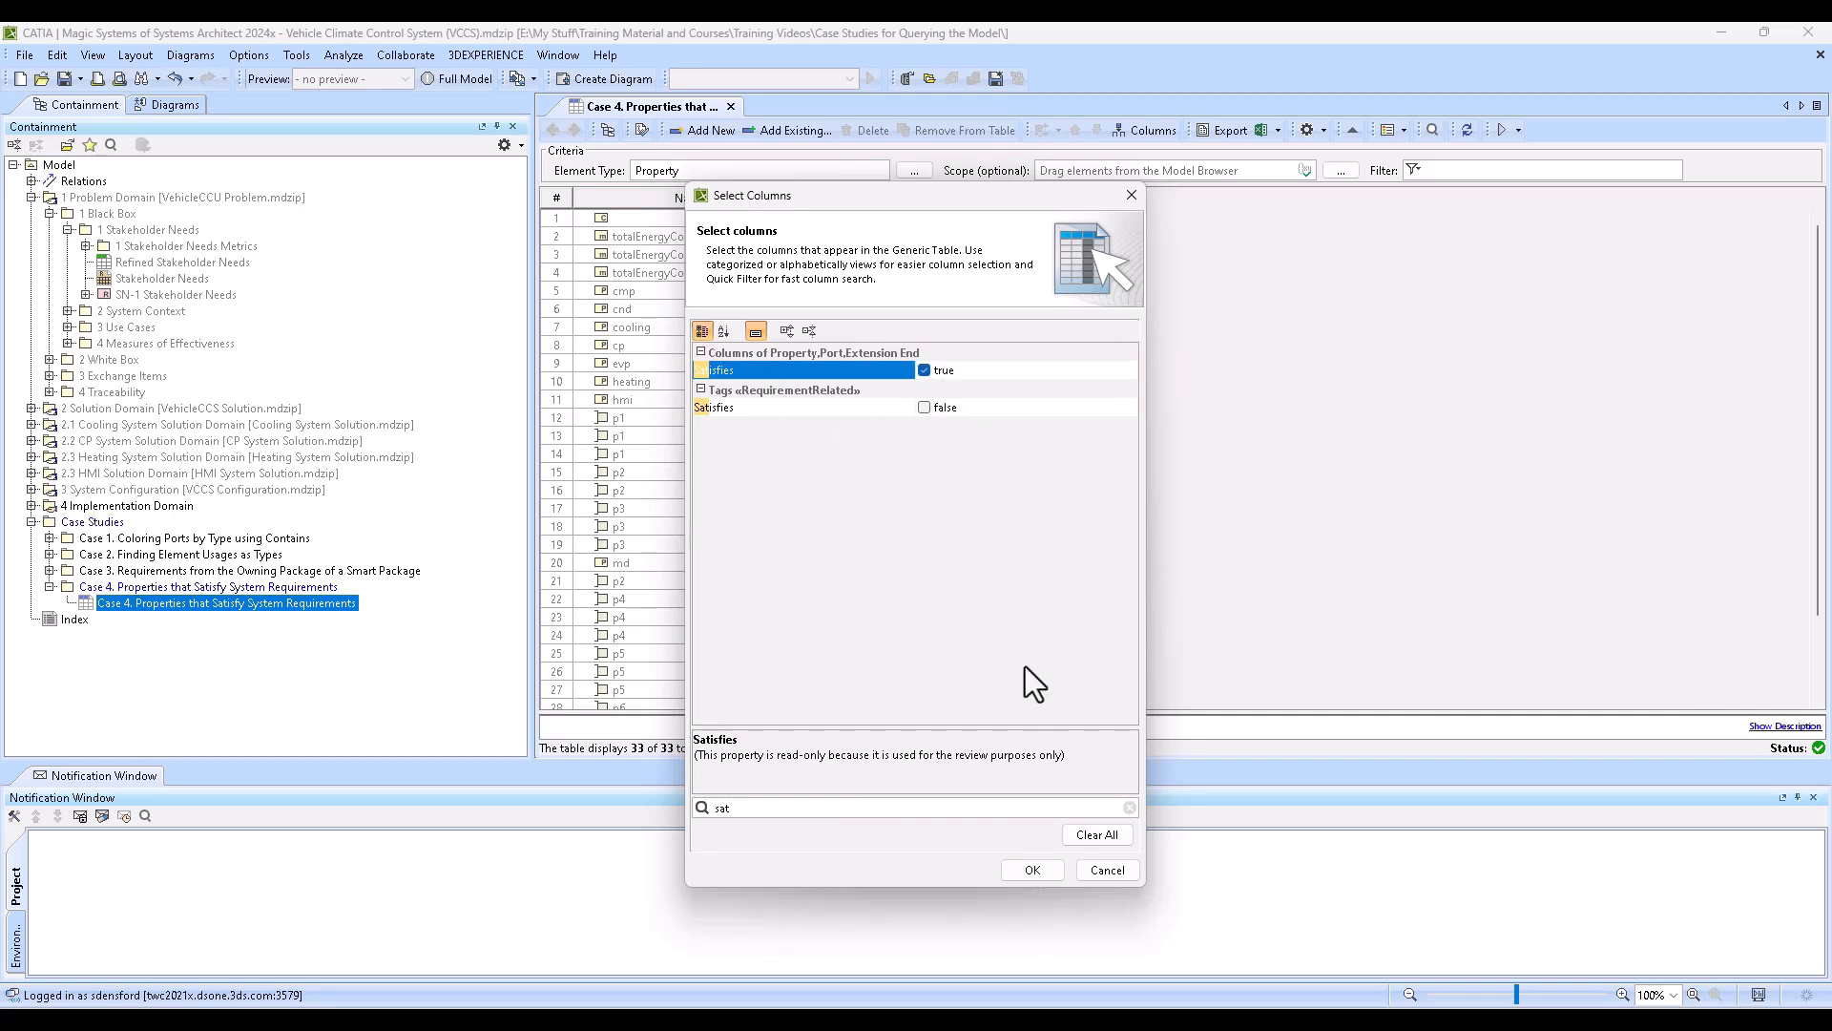
pyautogui.click(1039, 869)
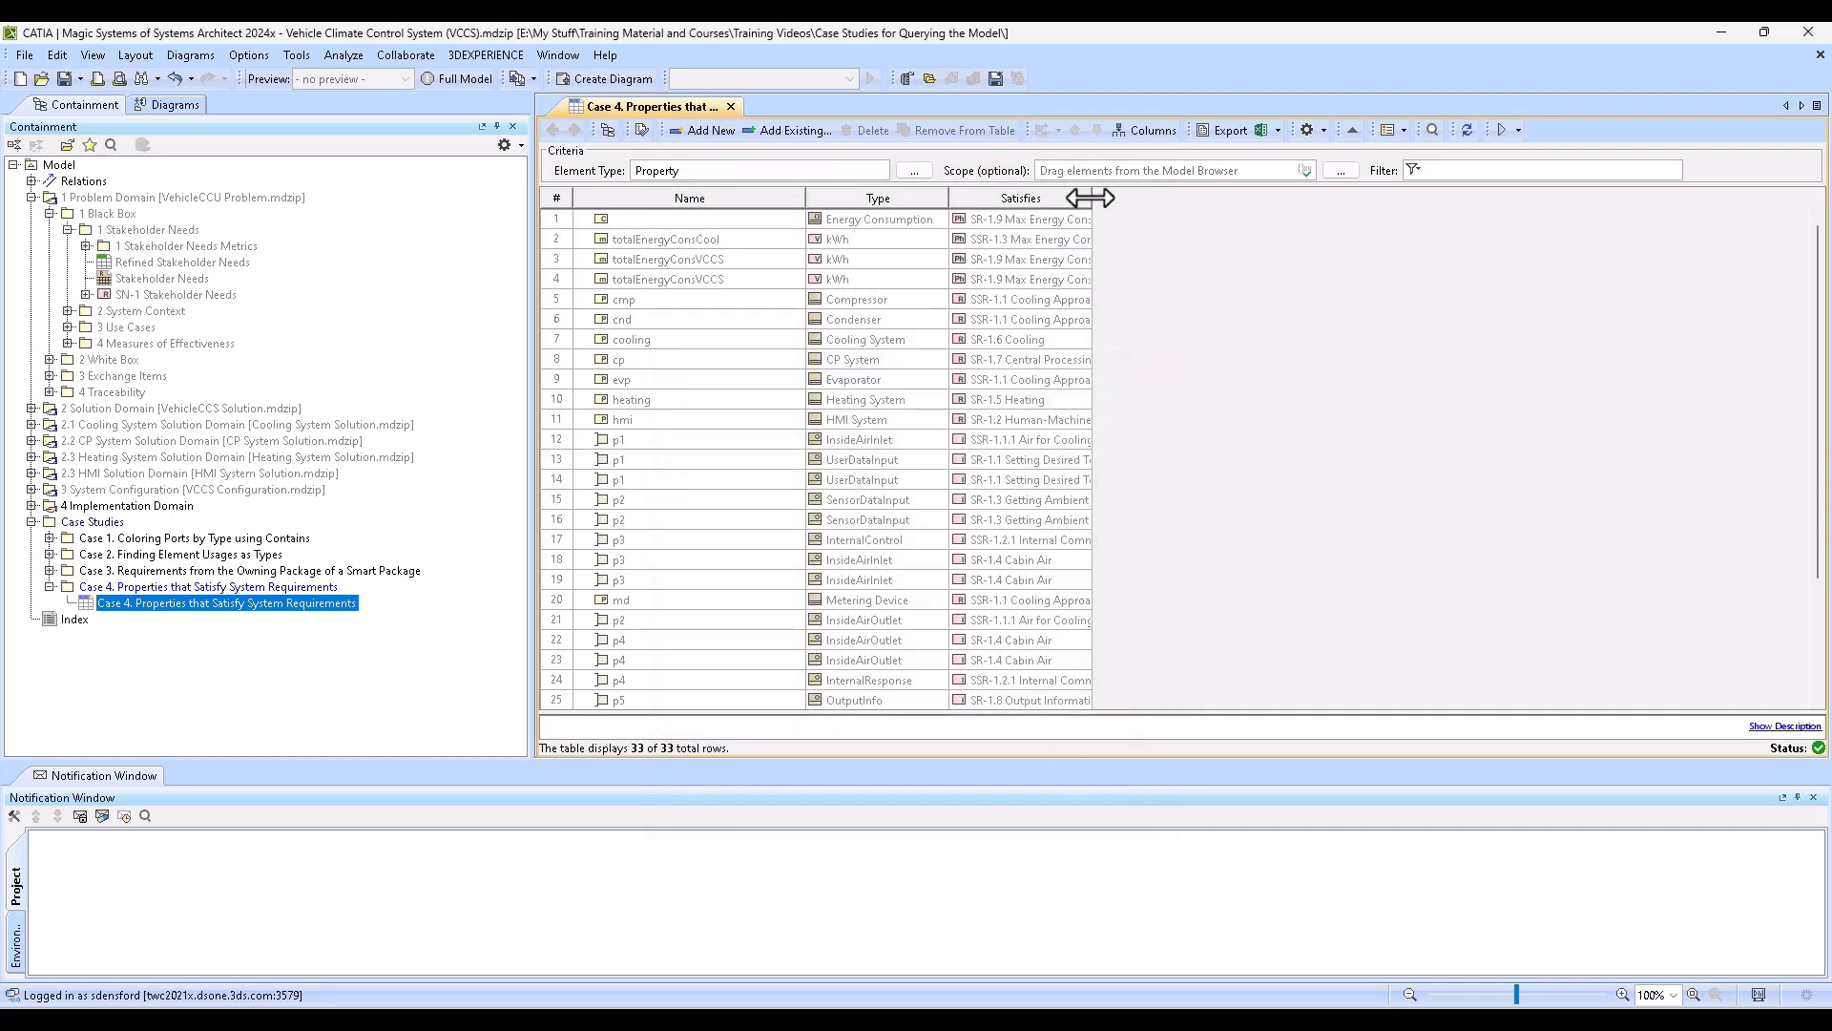
pyautogui.moveTo(1090, 198); pyautogui.dragTo(1229, 198)
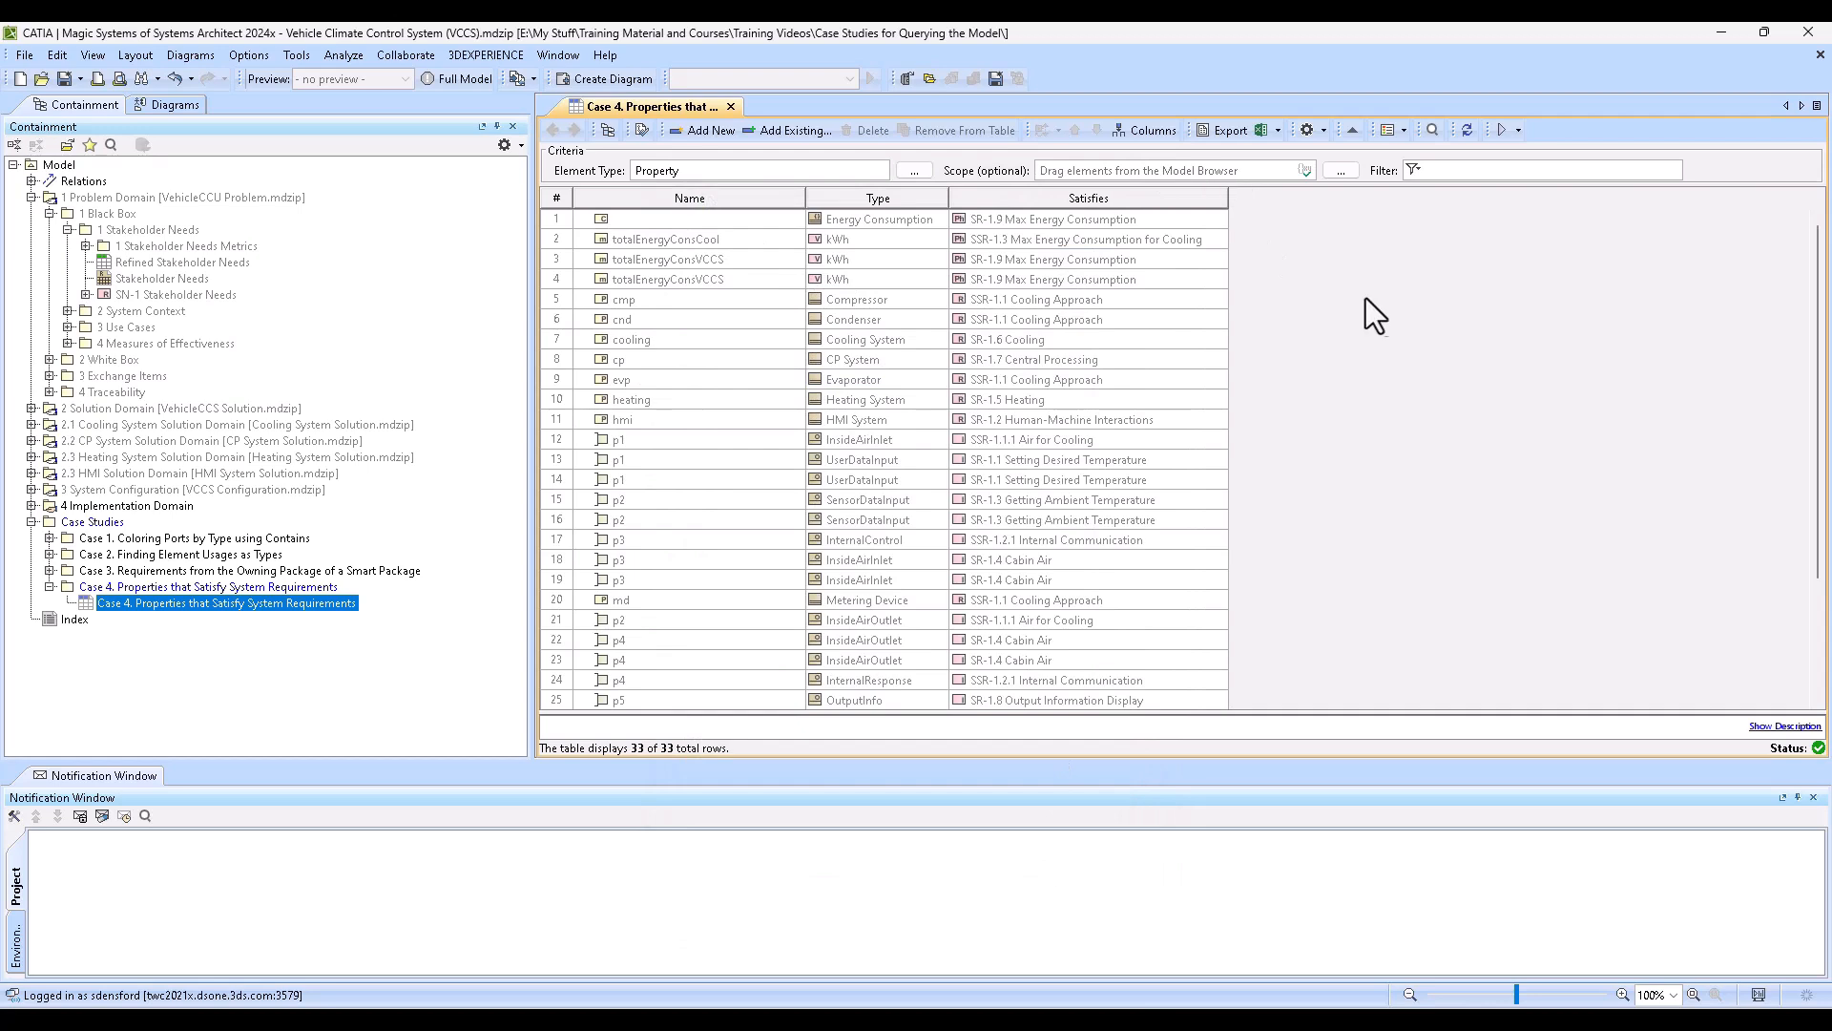
# - Look through the table rows and open the specification of the requirement SR-1.9 Max Energy Consumption from the first row
pyautogui.scroll(-2, 1224, 431)
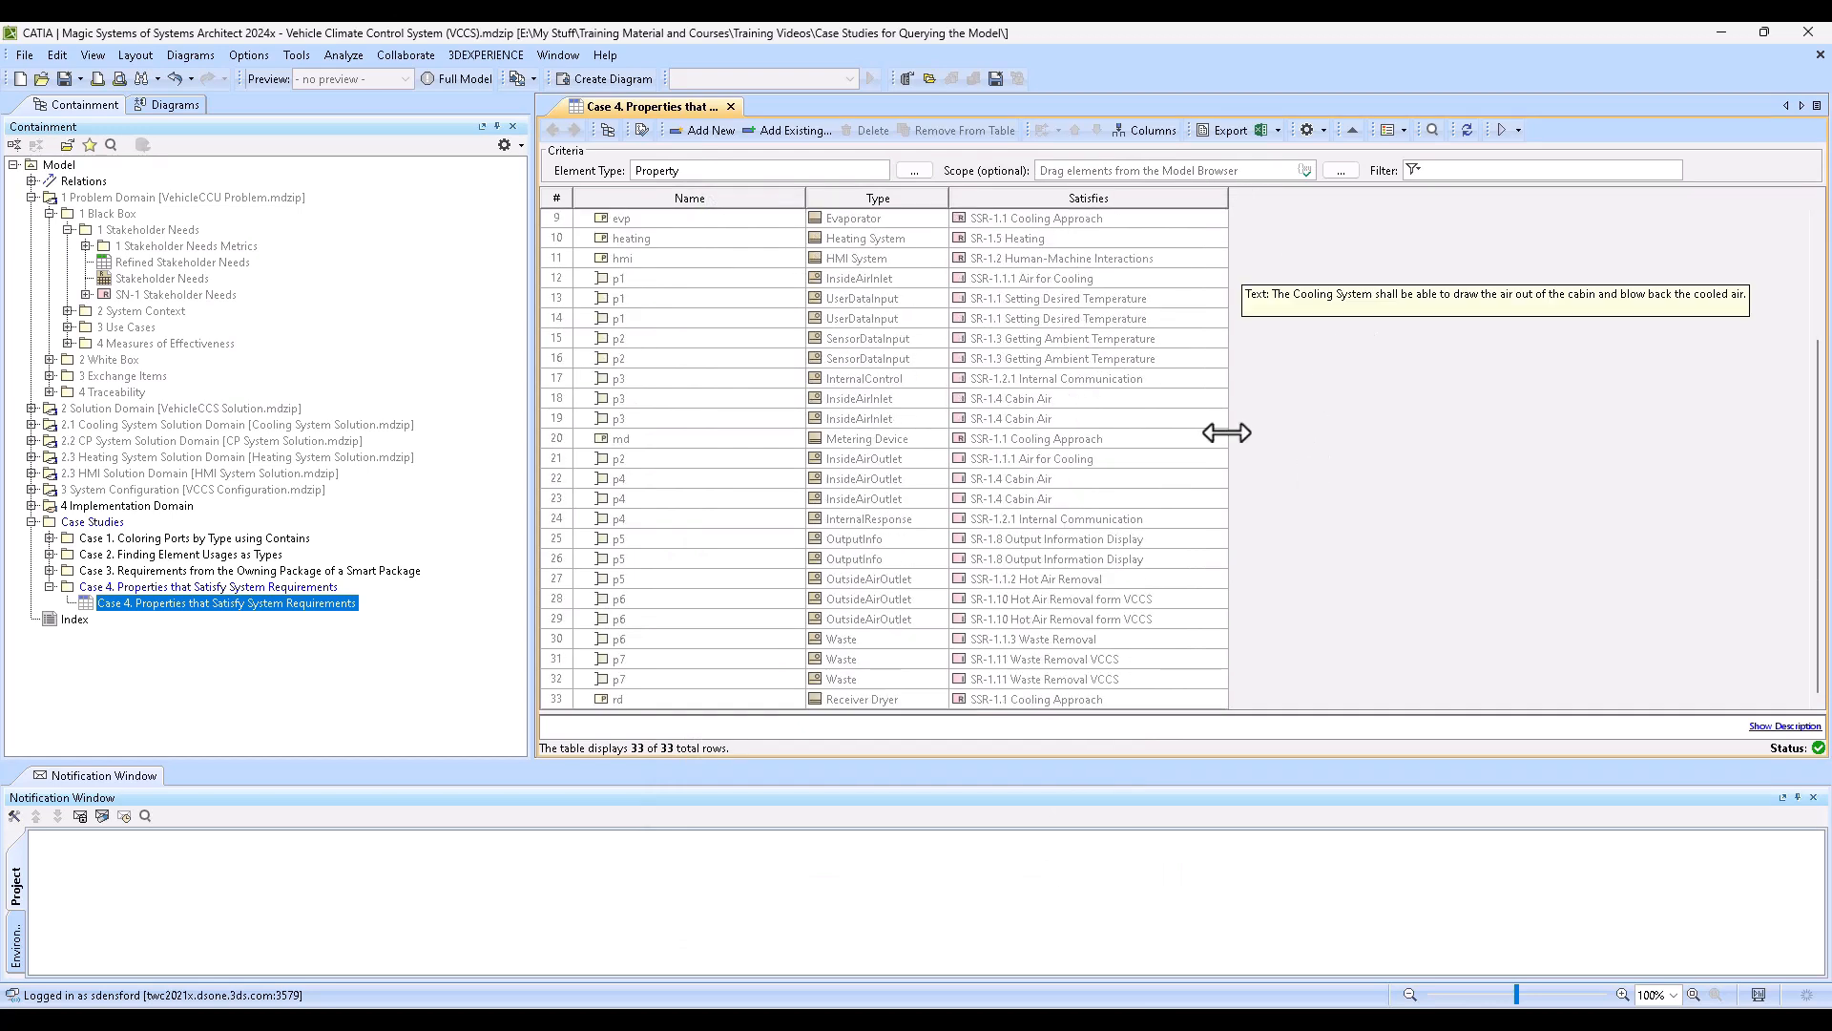
pyautogui.scroll(2, 1226, 433)
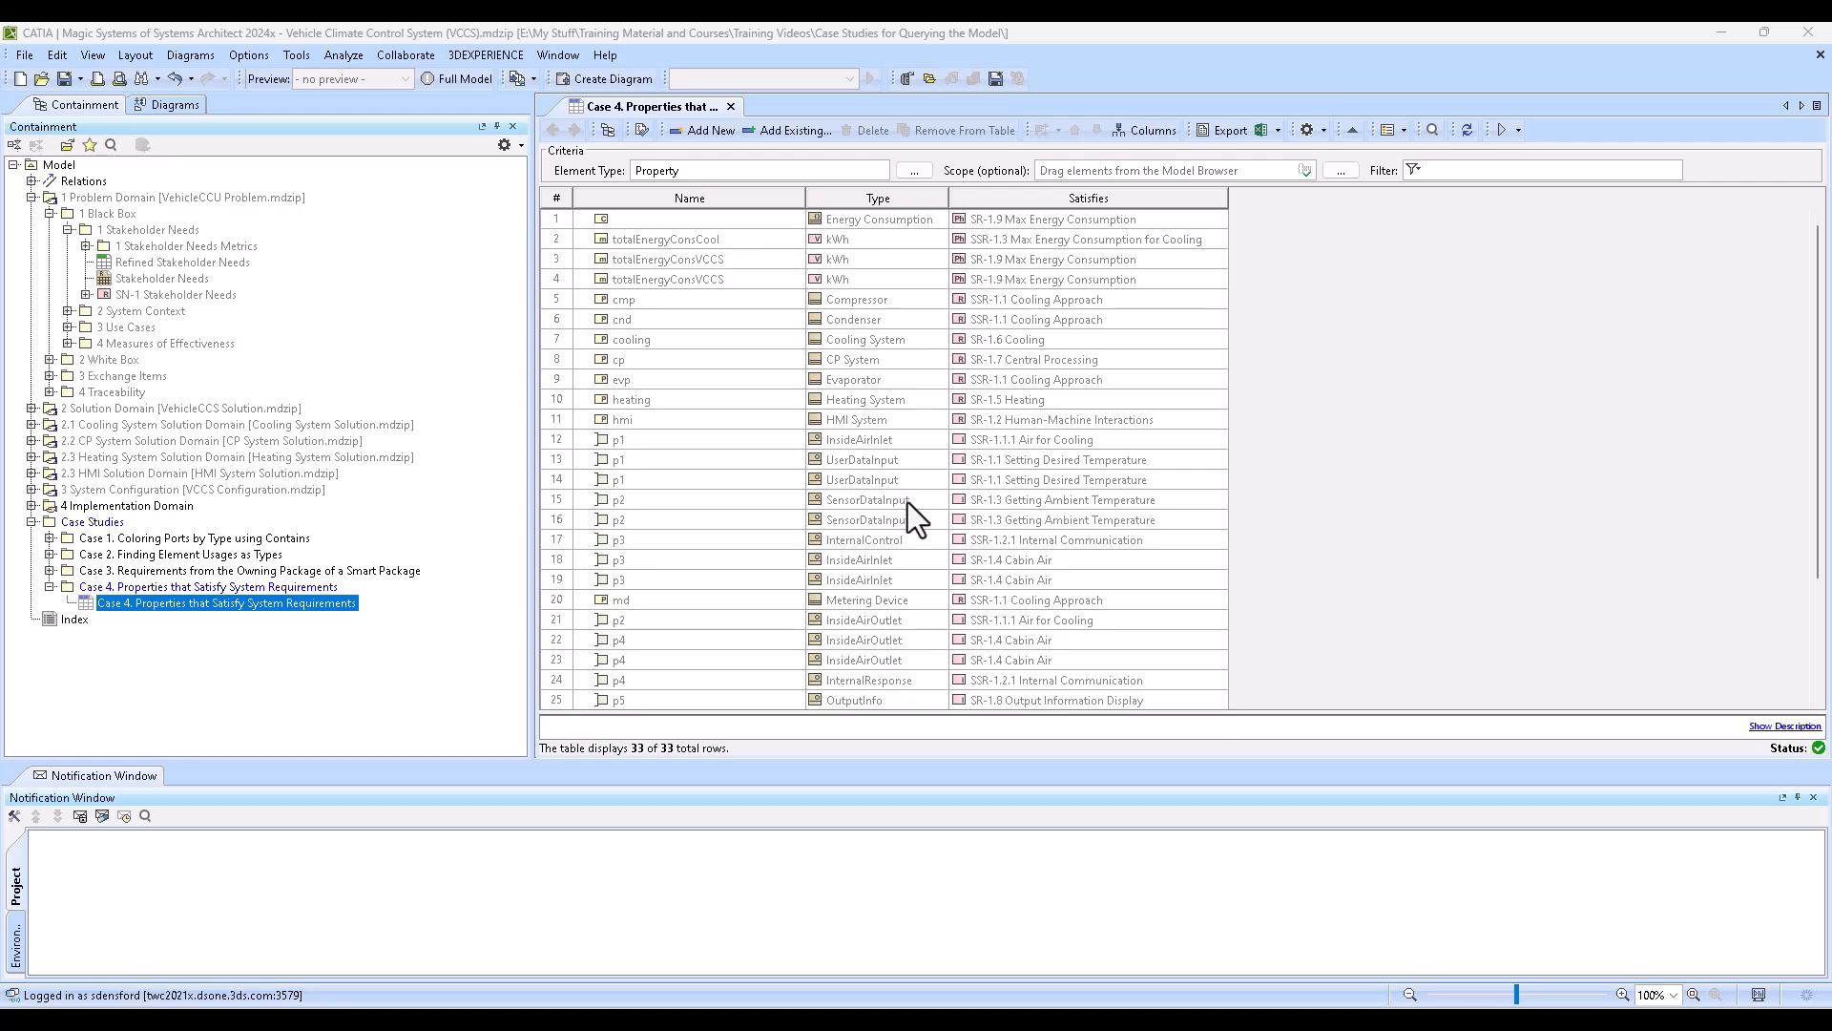
pyautogui.rightClick(1100, 225)
pyautogui.moveTo(1107, 232)
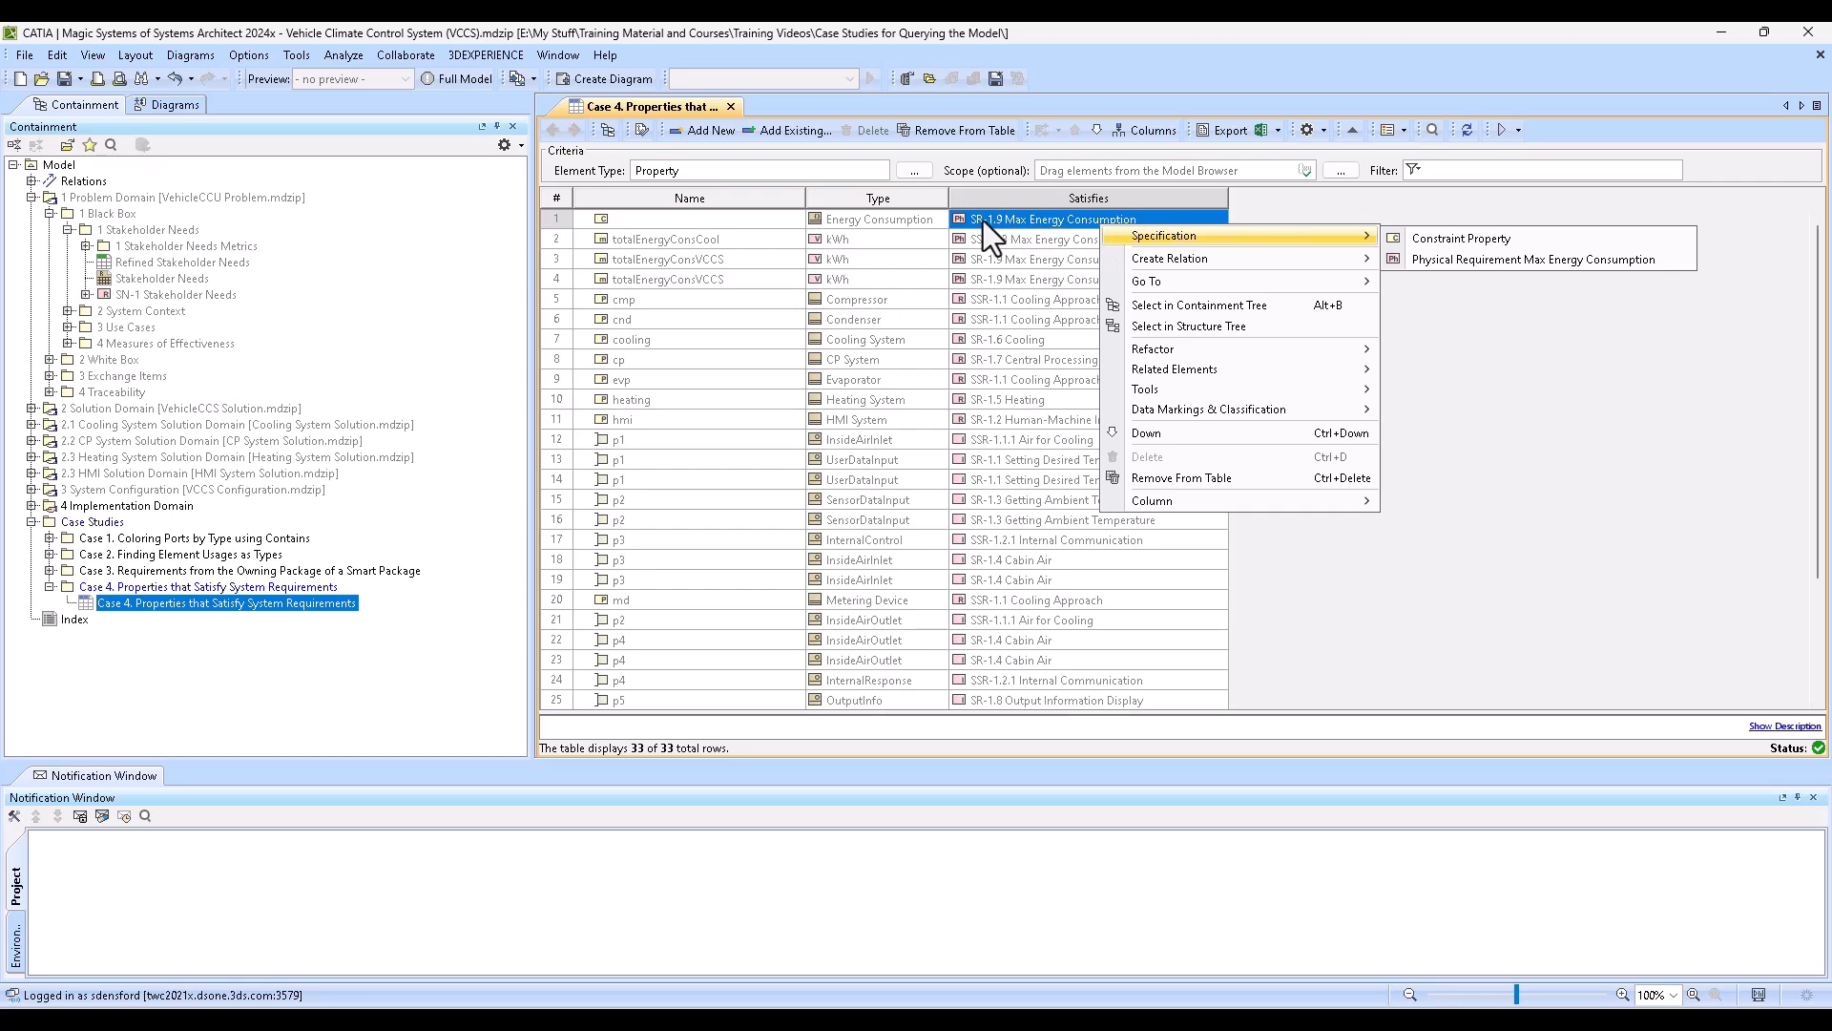
pyautogui.click(1462, 259)
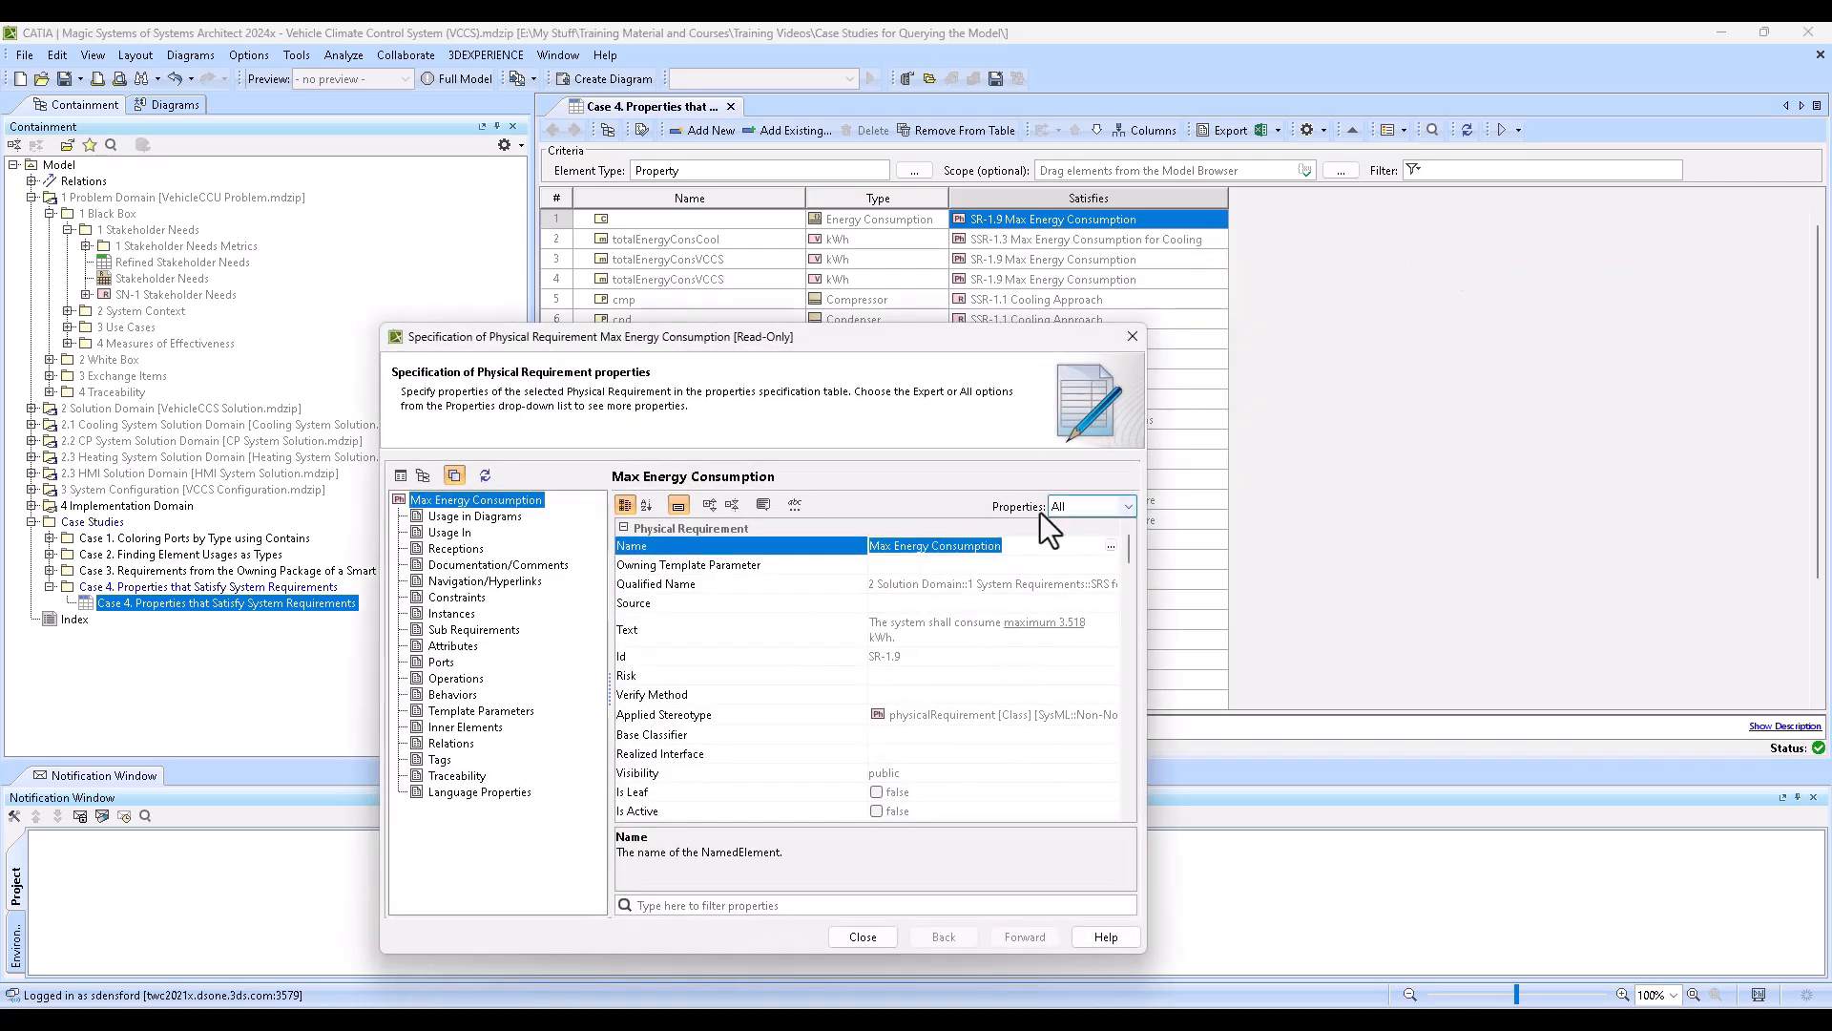
pyautogui.moveTo(891, 353); pyautogui.dragTo(1116, 224)
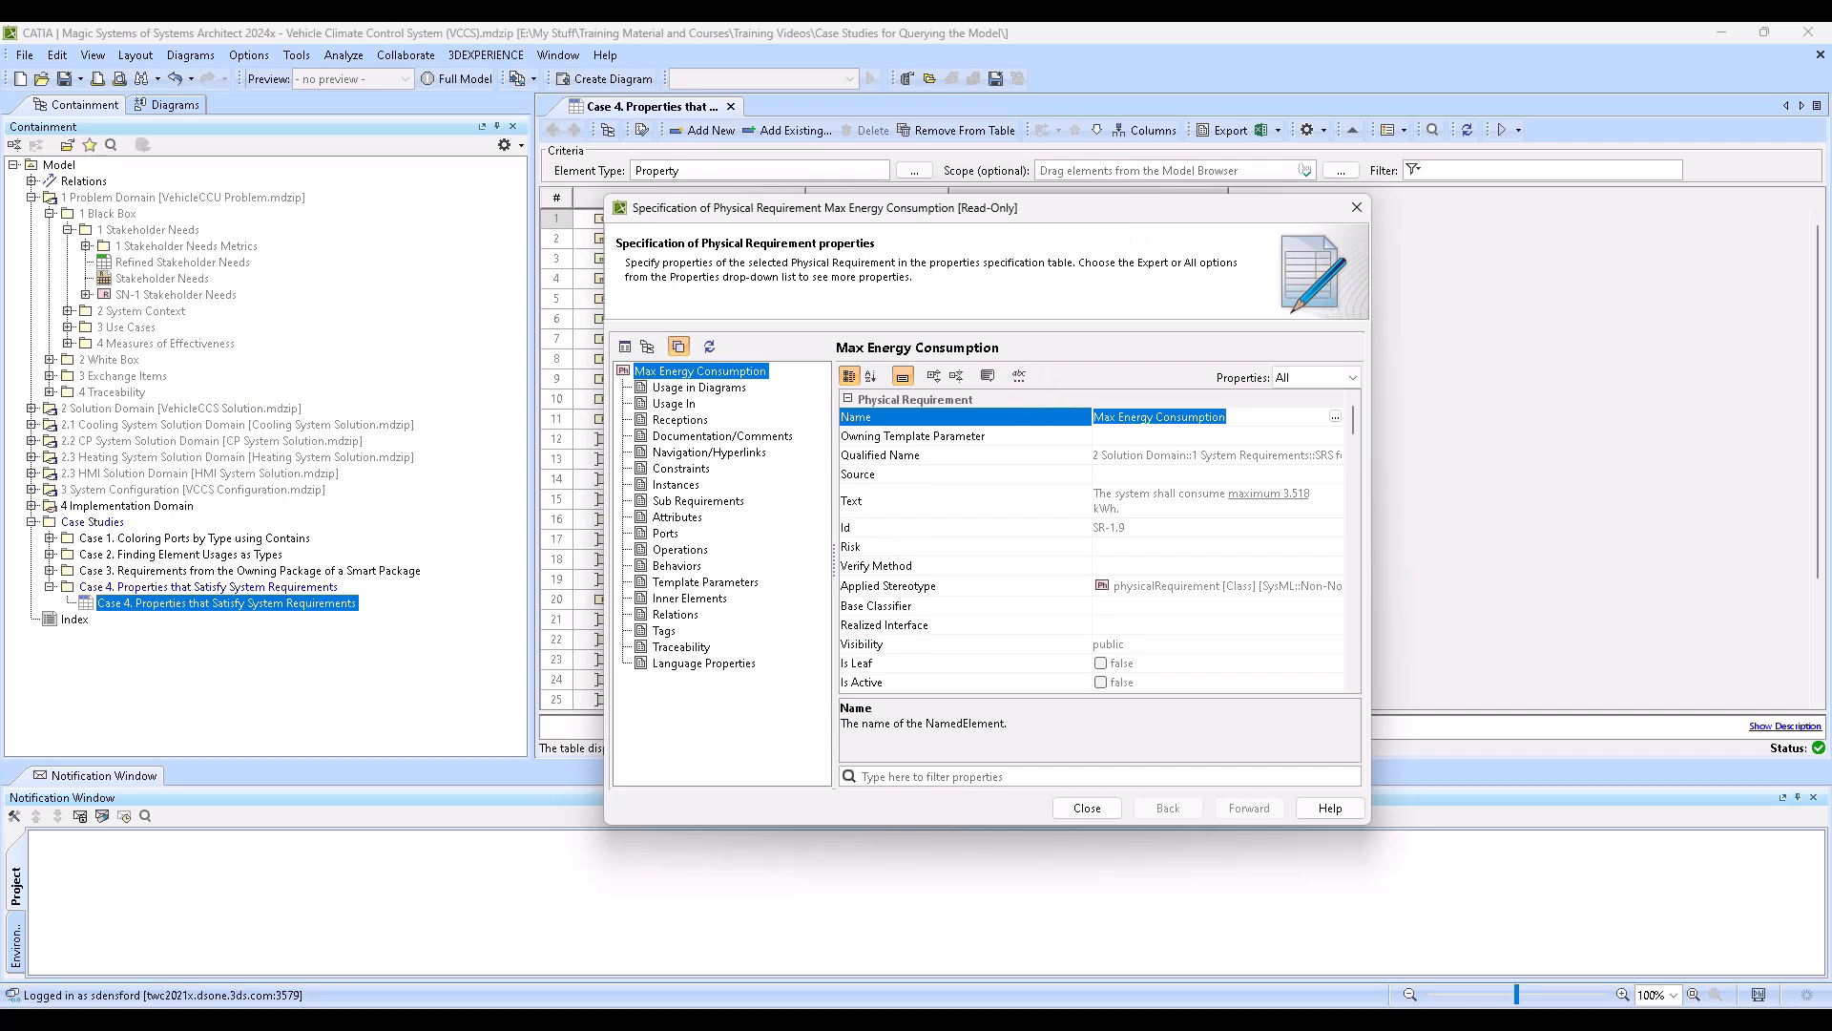
# - Switch to the browser, enlarge the Case 4 documentation image of the Metachain Navigation rows, and return to the requirement's specification
pyautogui.moveTo(2, 143); pyautogui.dragTo(354, 136)
pyautogui.scroll(-4, 553, 471)
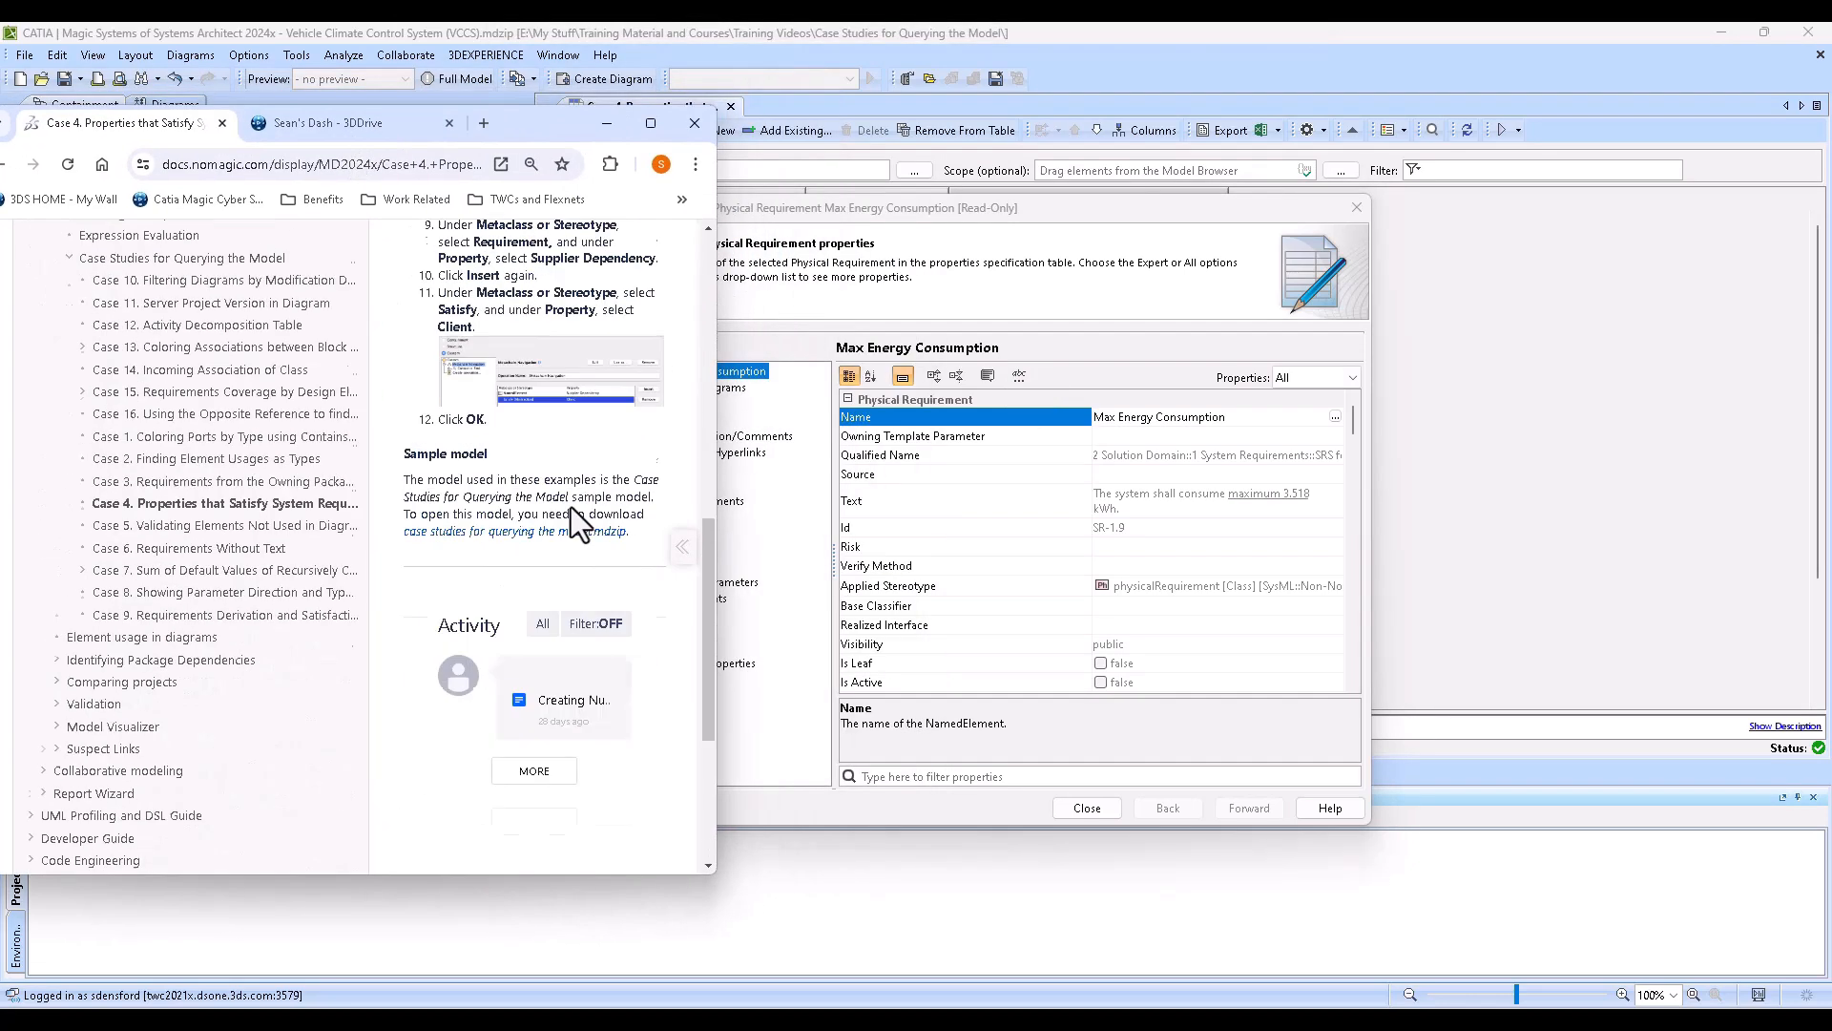
pyautogui.click(615, 541)
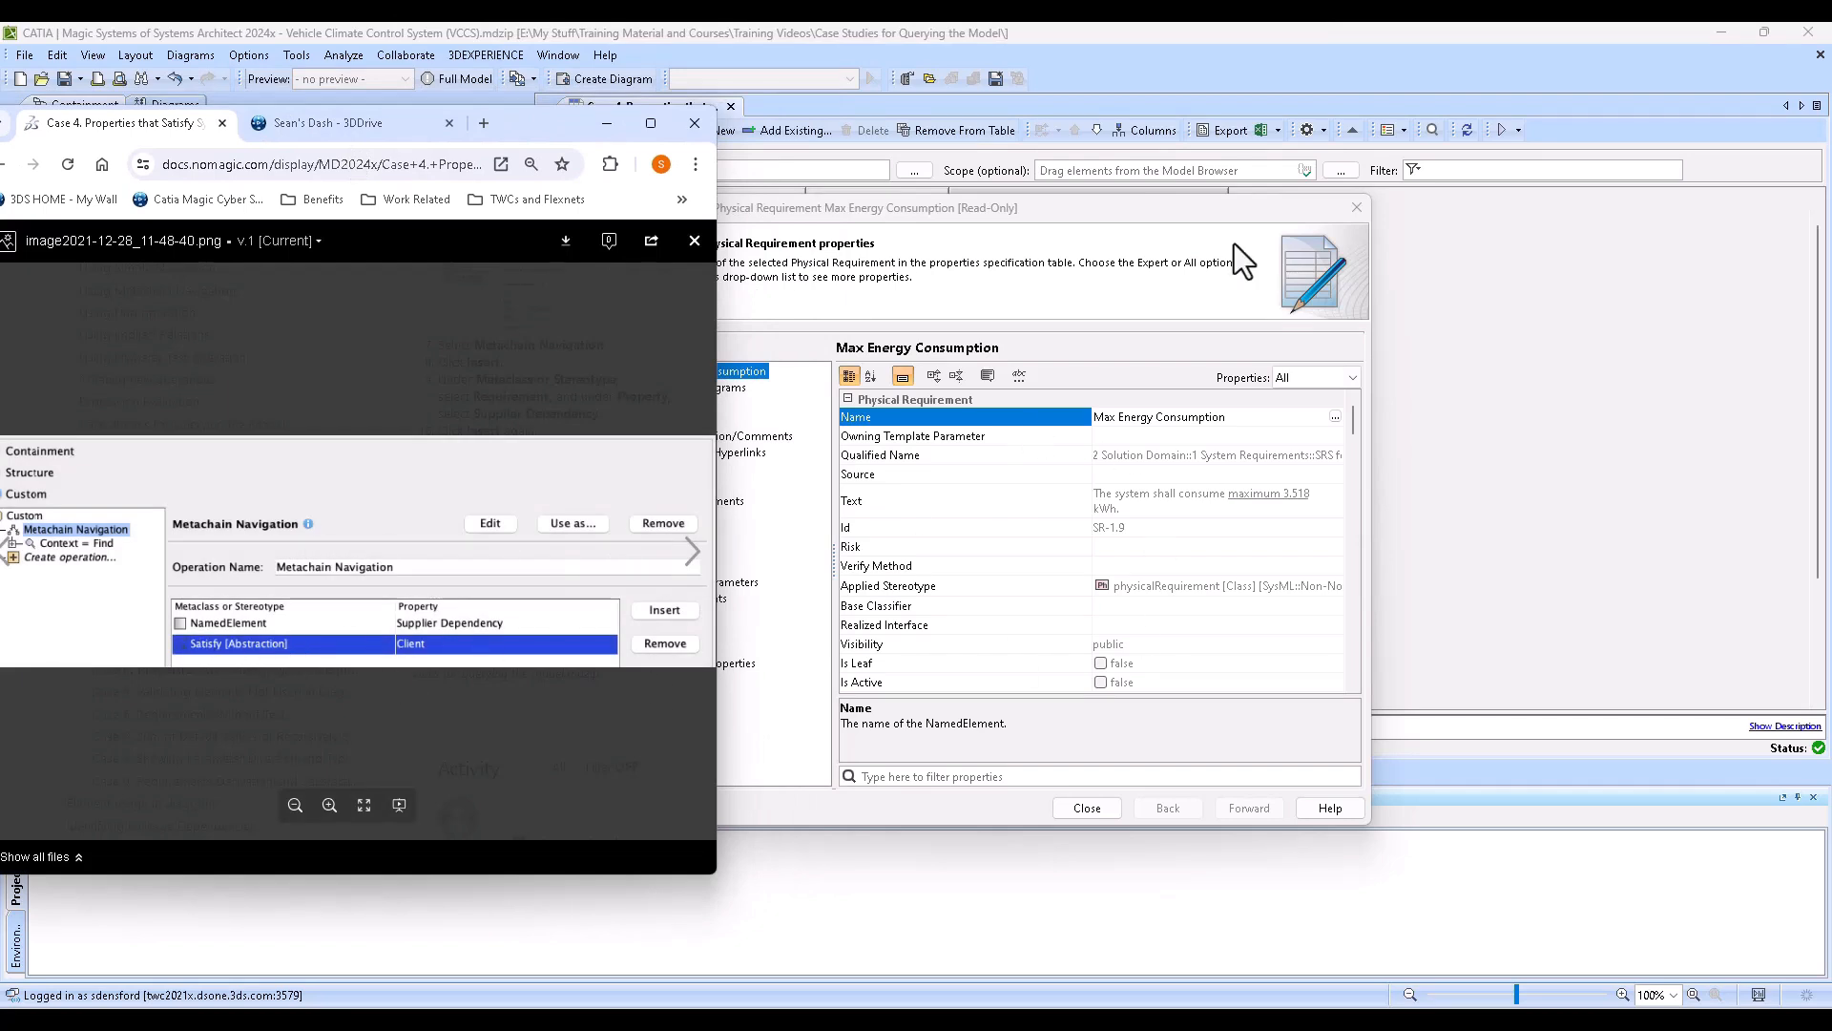
pyautogui.click(1202, 351)
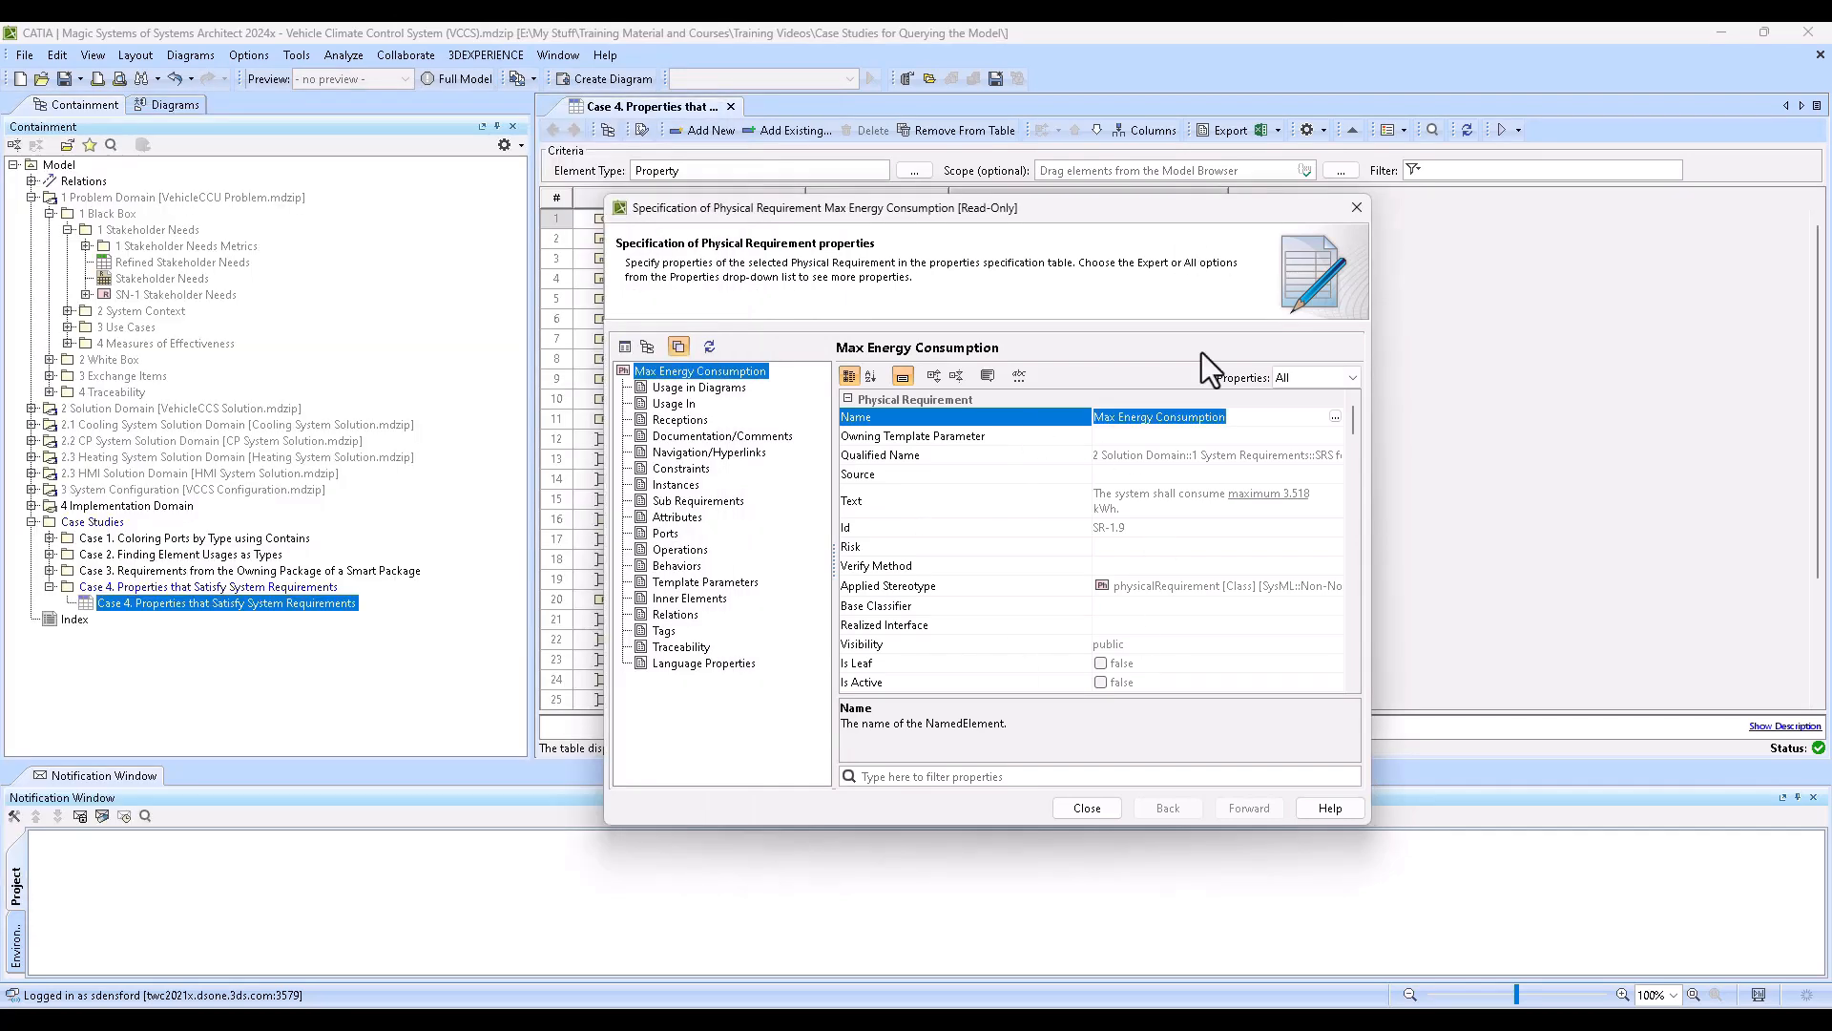
# - Filter the requirement's properties by "supp" and open the specification of the Energy Consumption Satisfy relation listed under Supplier Dependency
pyautogui.click(1174, 775)
pyautogui.write('supp')
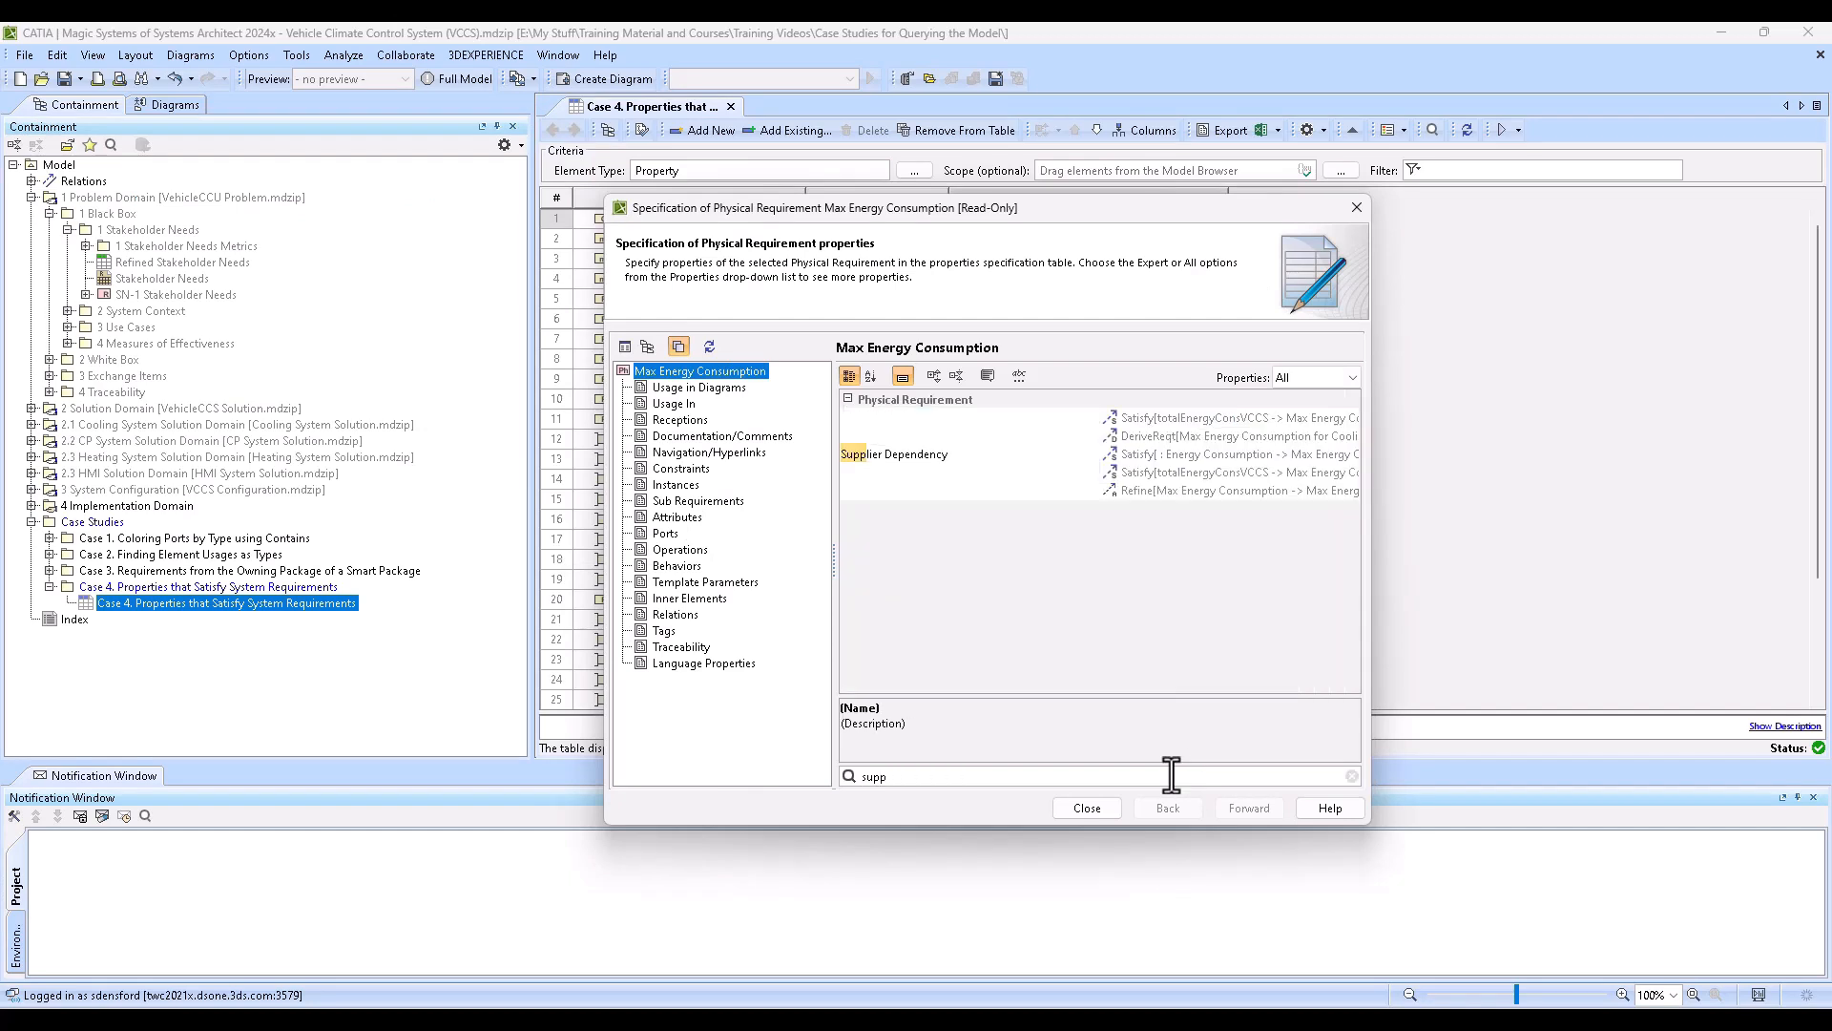
pyautogui.click(1137, 449)
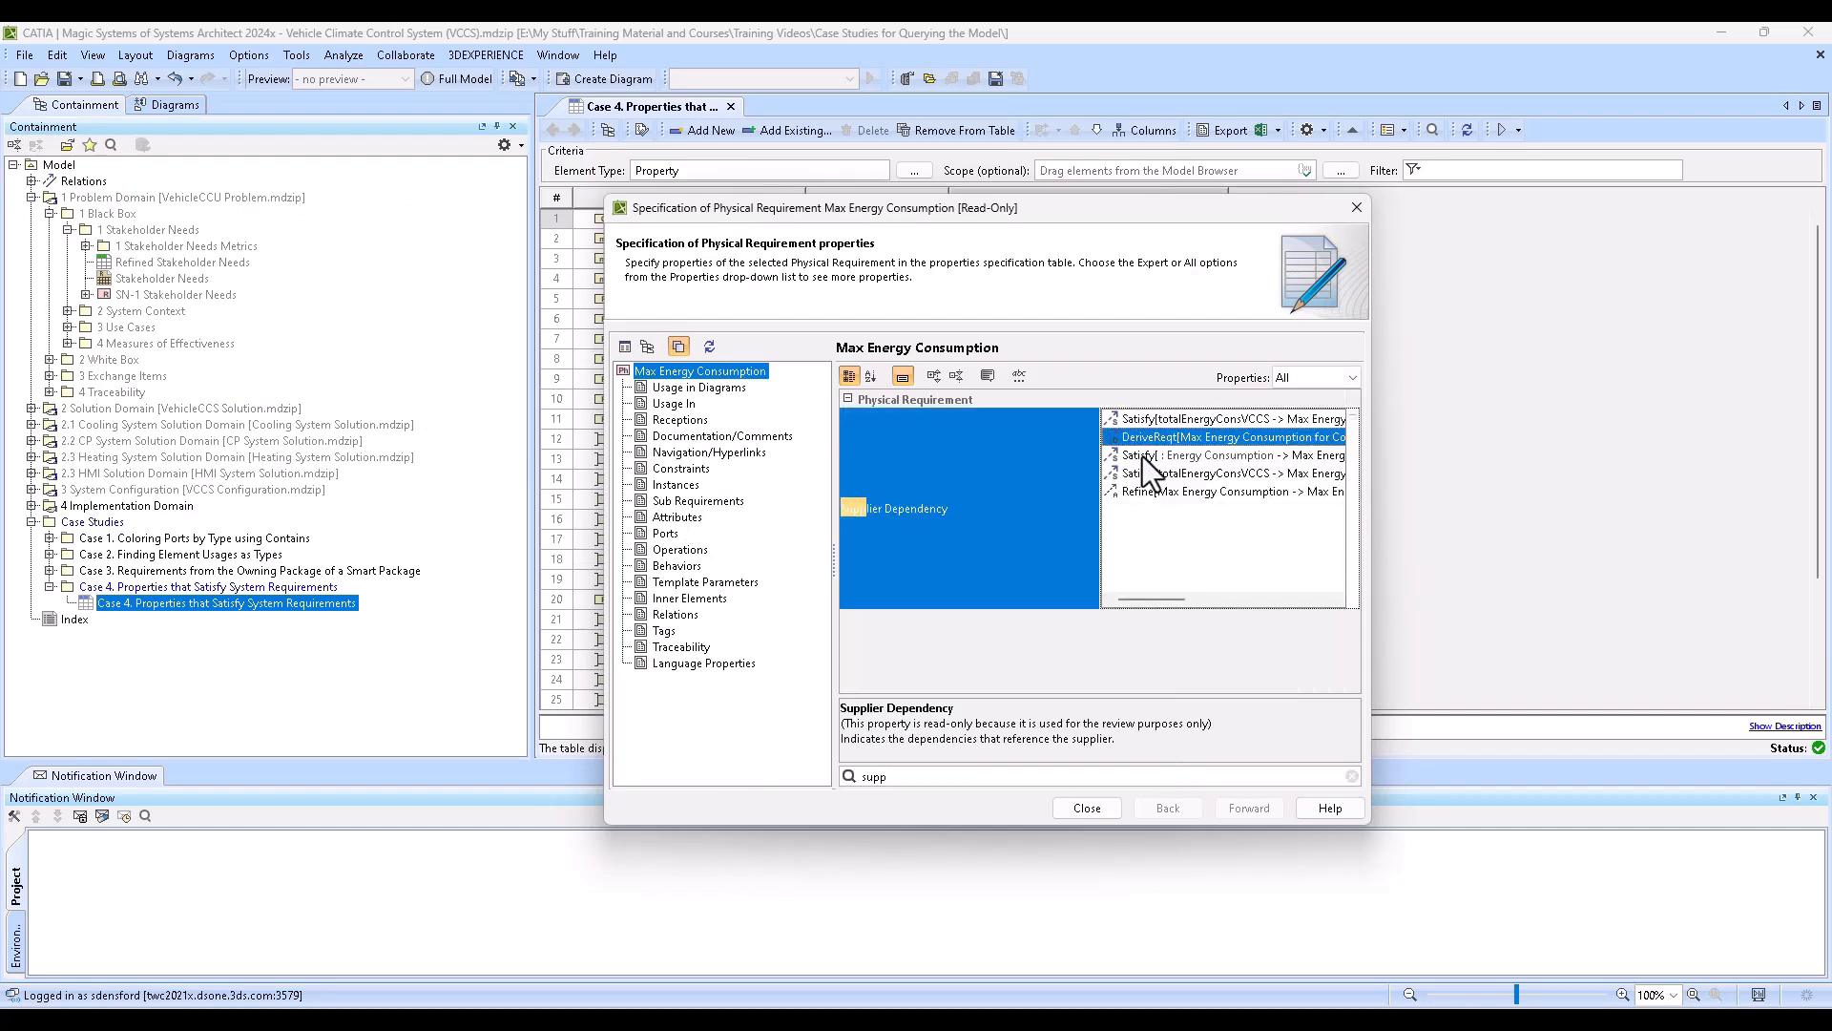
pyautogui.click(1143, 456)
pyautogui.rightClick(1142, 456)
pyautogui.click(1200, 466)
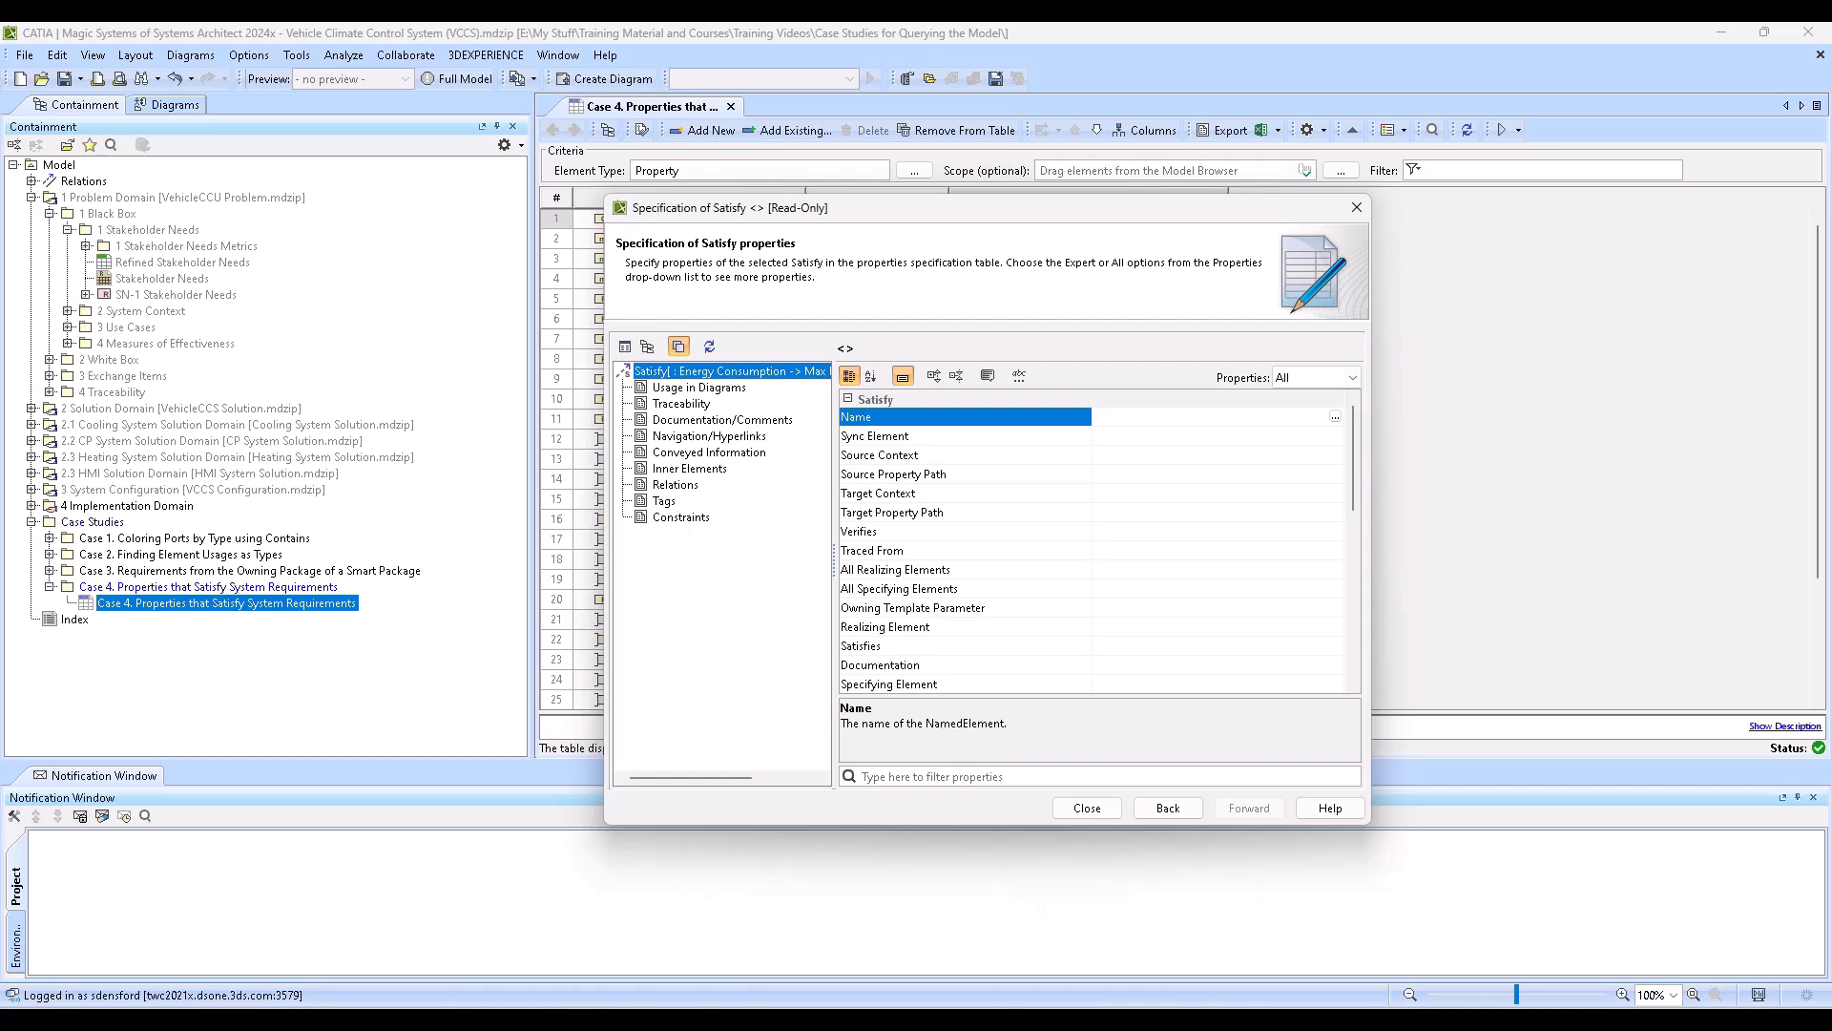
# - Check the Satisfy row in the browser's documentation image, and filter the Satisfy relation's properties by "client" to inspect its Client
pyautogui.click(585, 1020)
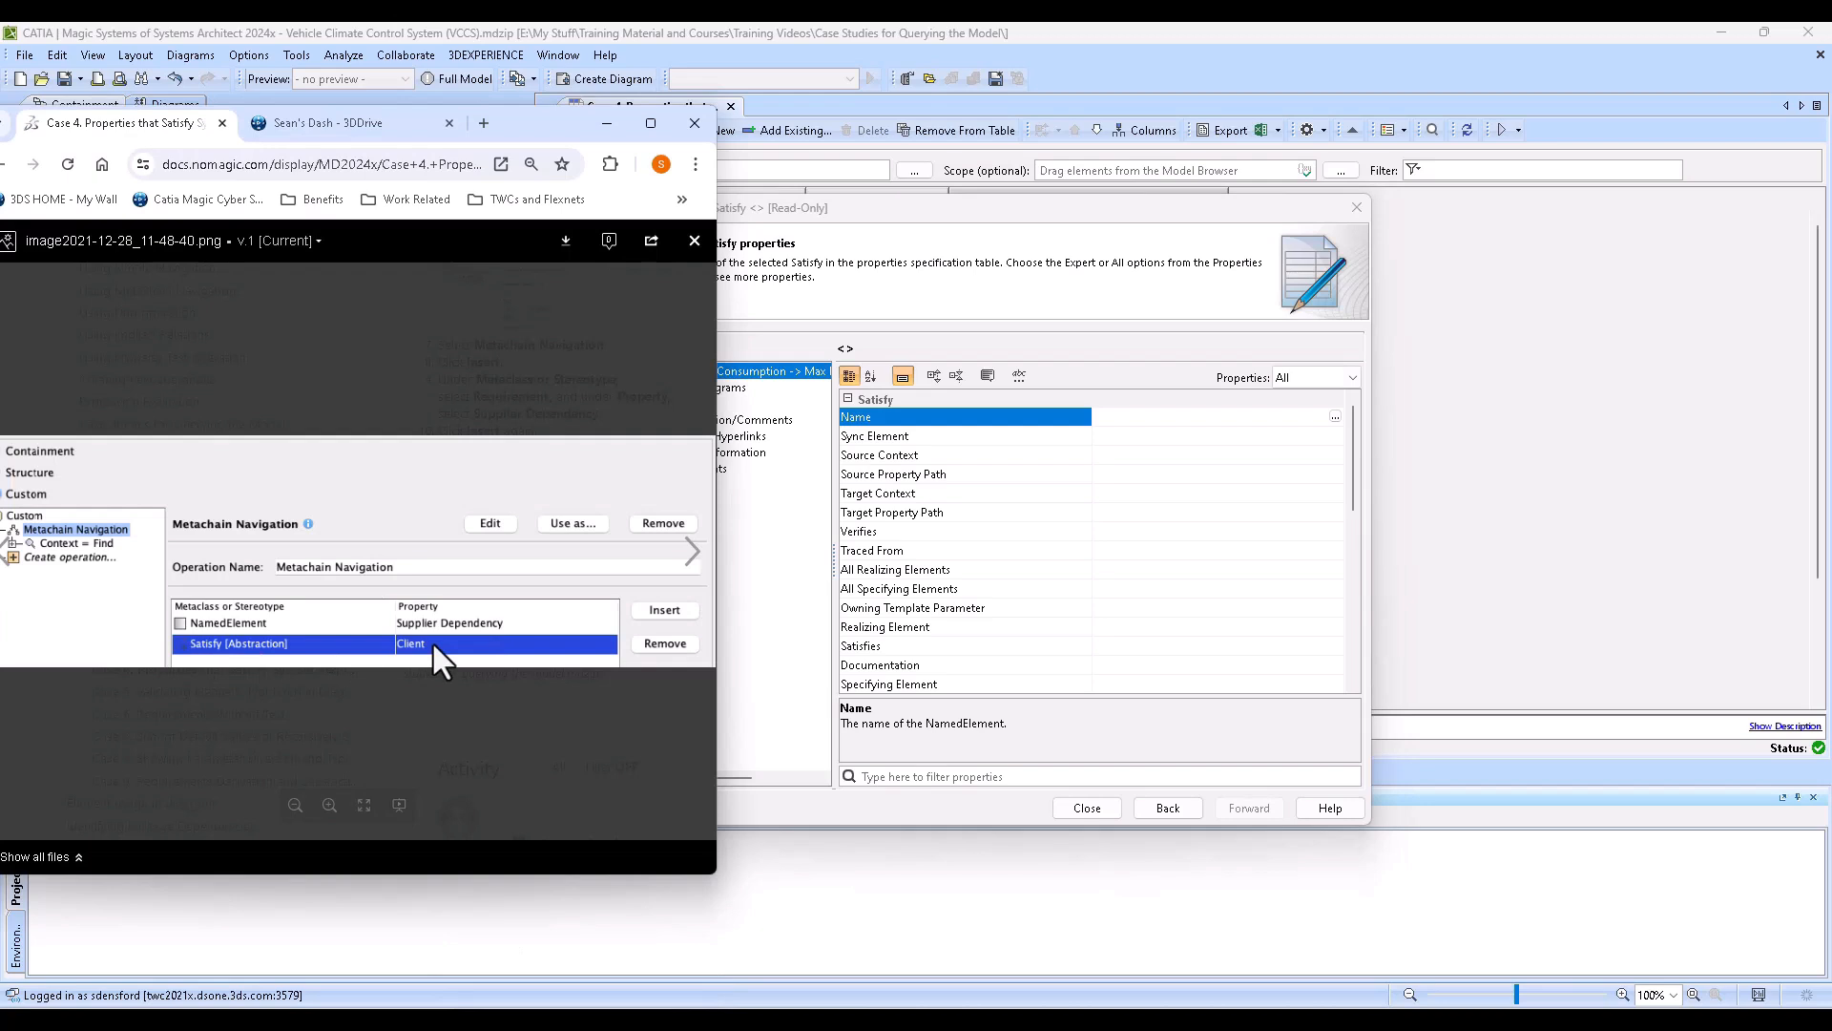
pyautogui.click(1146, 340)
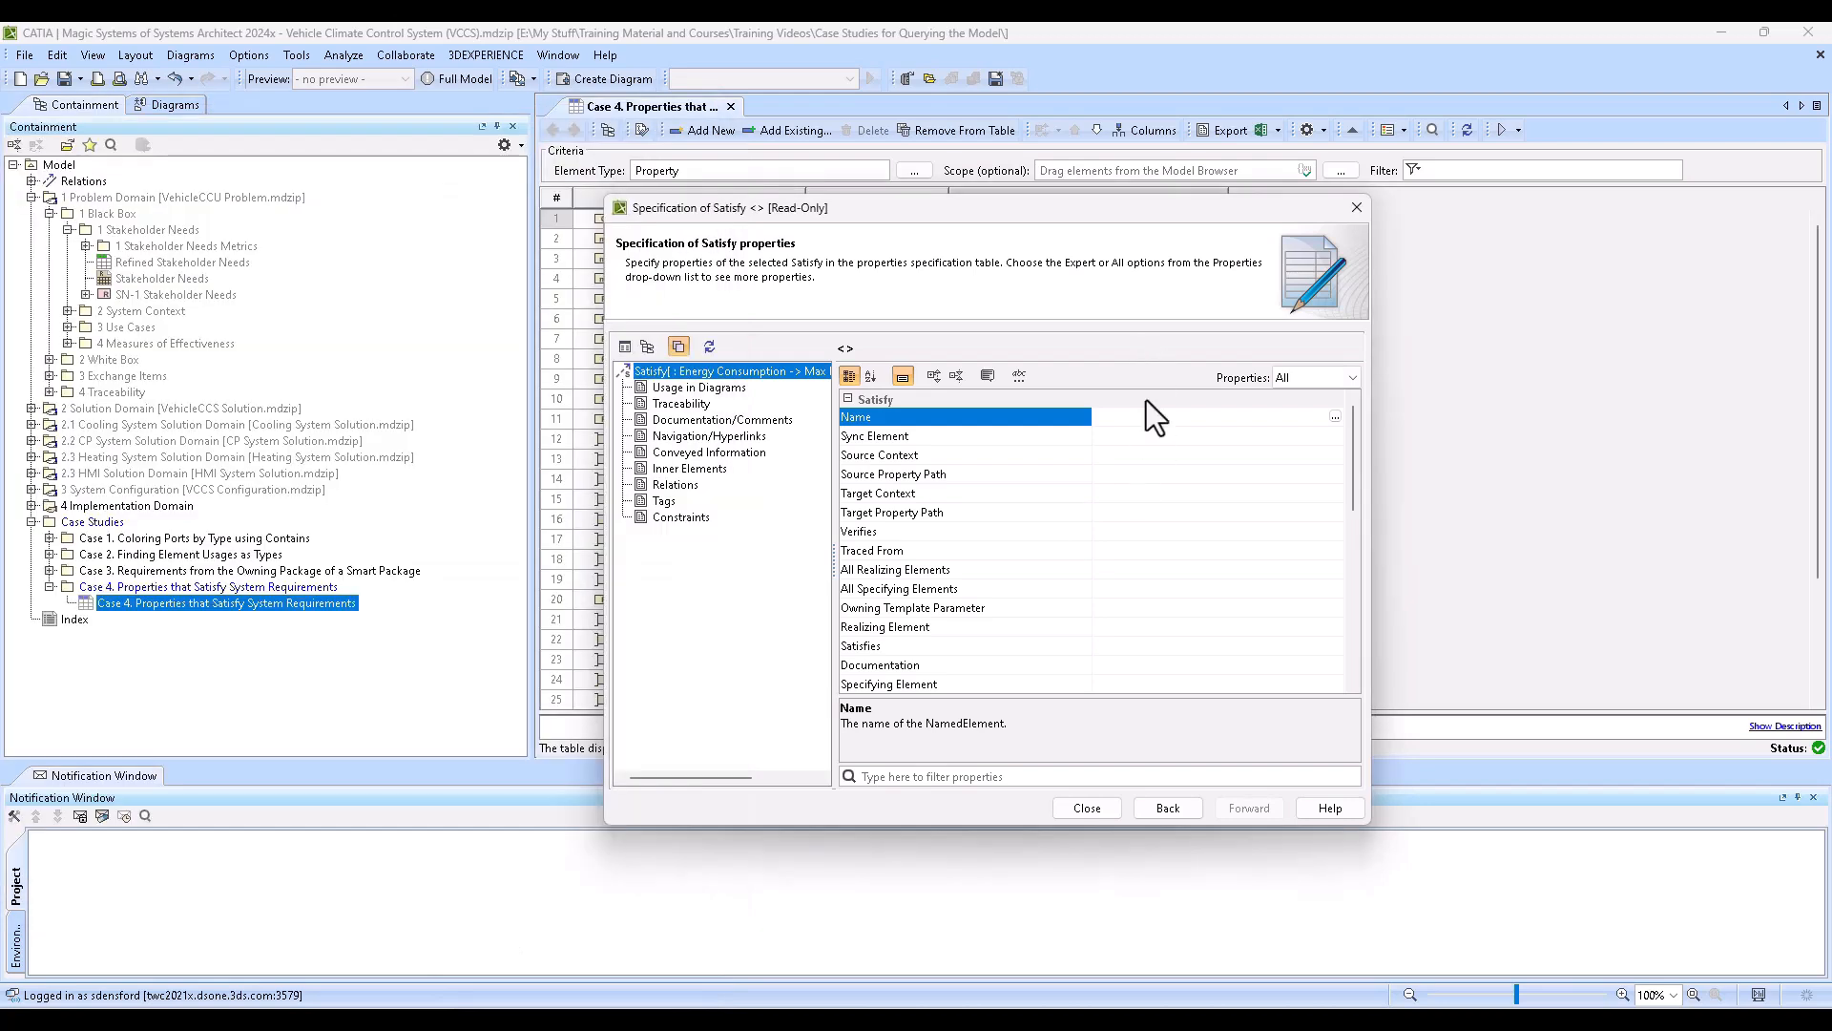
pyautogui.click(987, 777)
pyautogui.write('client')
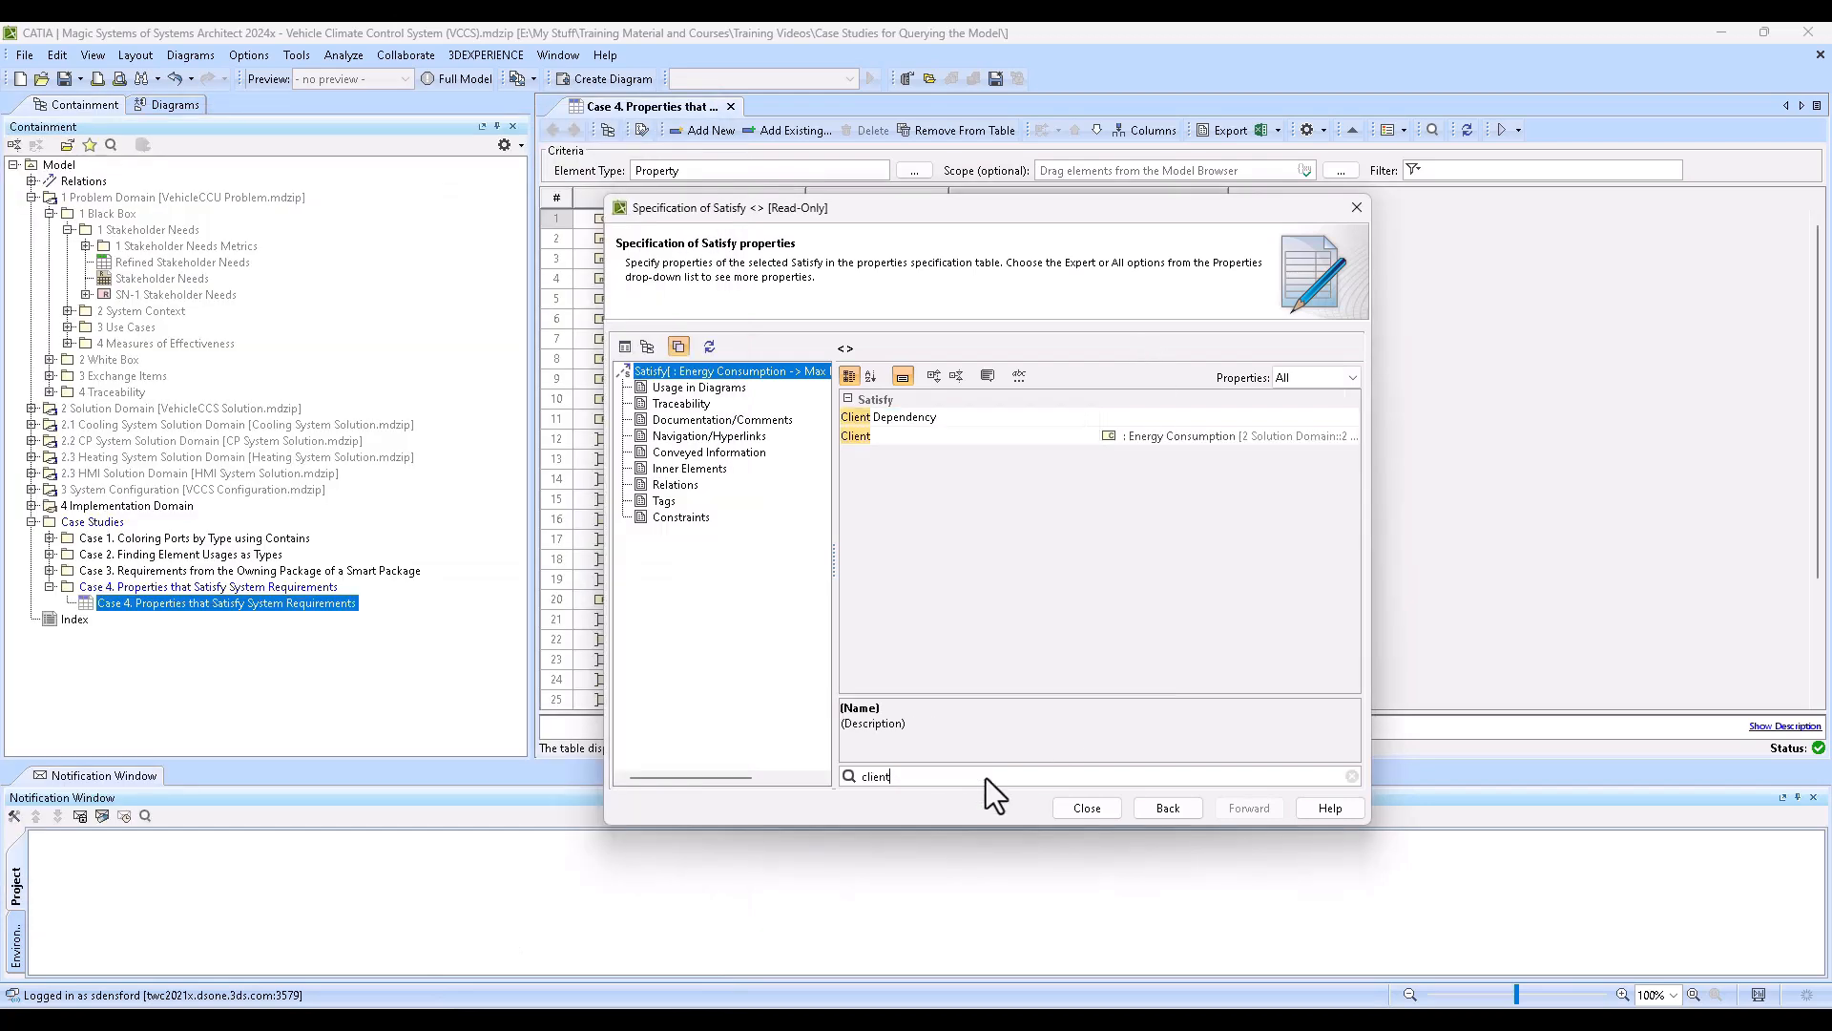
pyautogui.click(1252, 437)
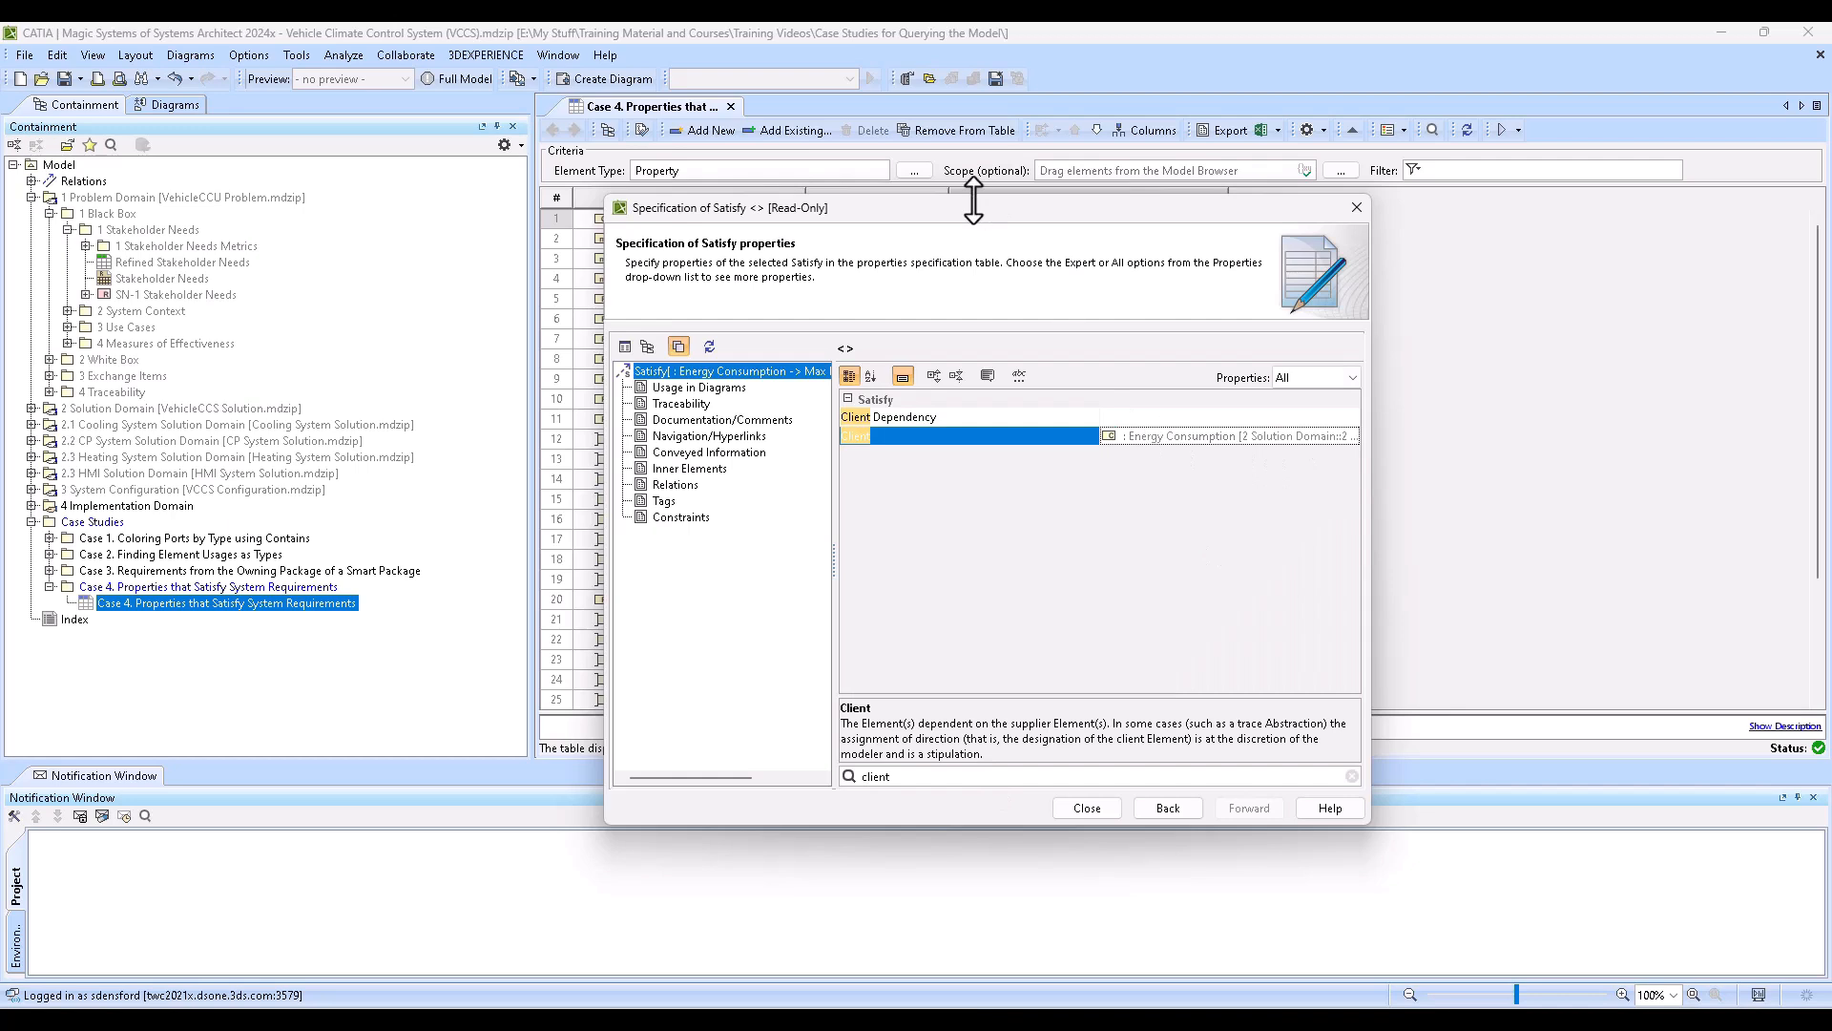
# - Move the Satisfy specification clear of the first table row to compare its client, close the specification and clear the row selection
pyautogui.moveTo(974, 205); pyautogui.dragTo(896, 247)
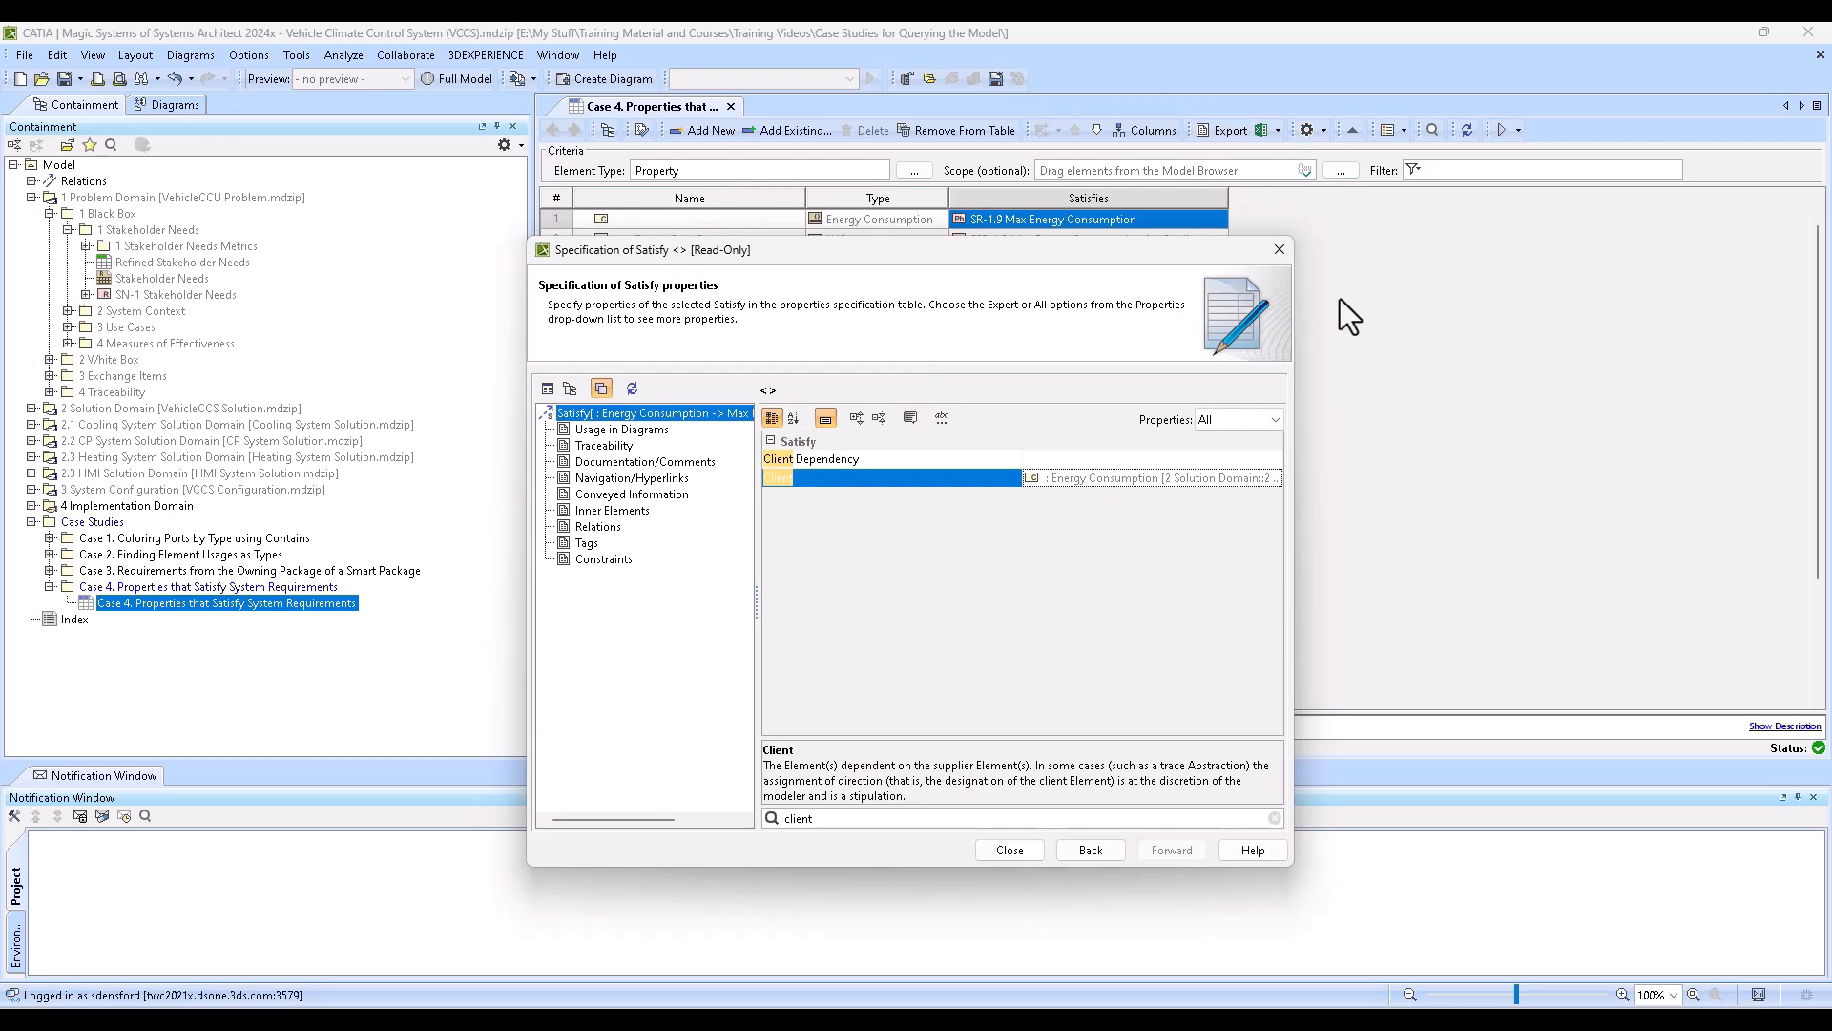
pyautogui.click(1277, 252)
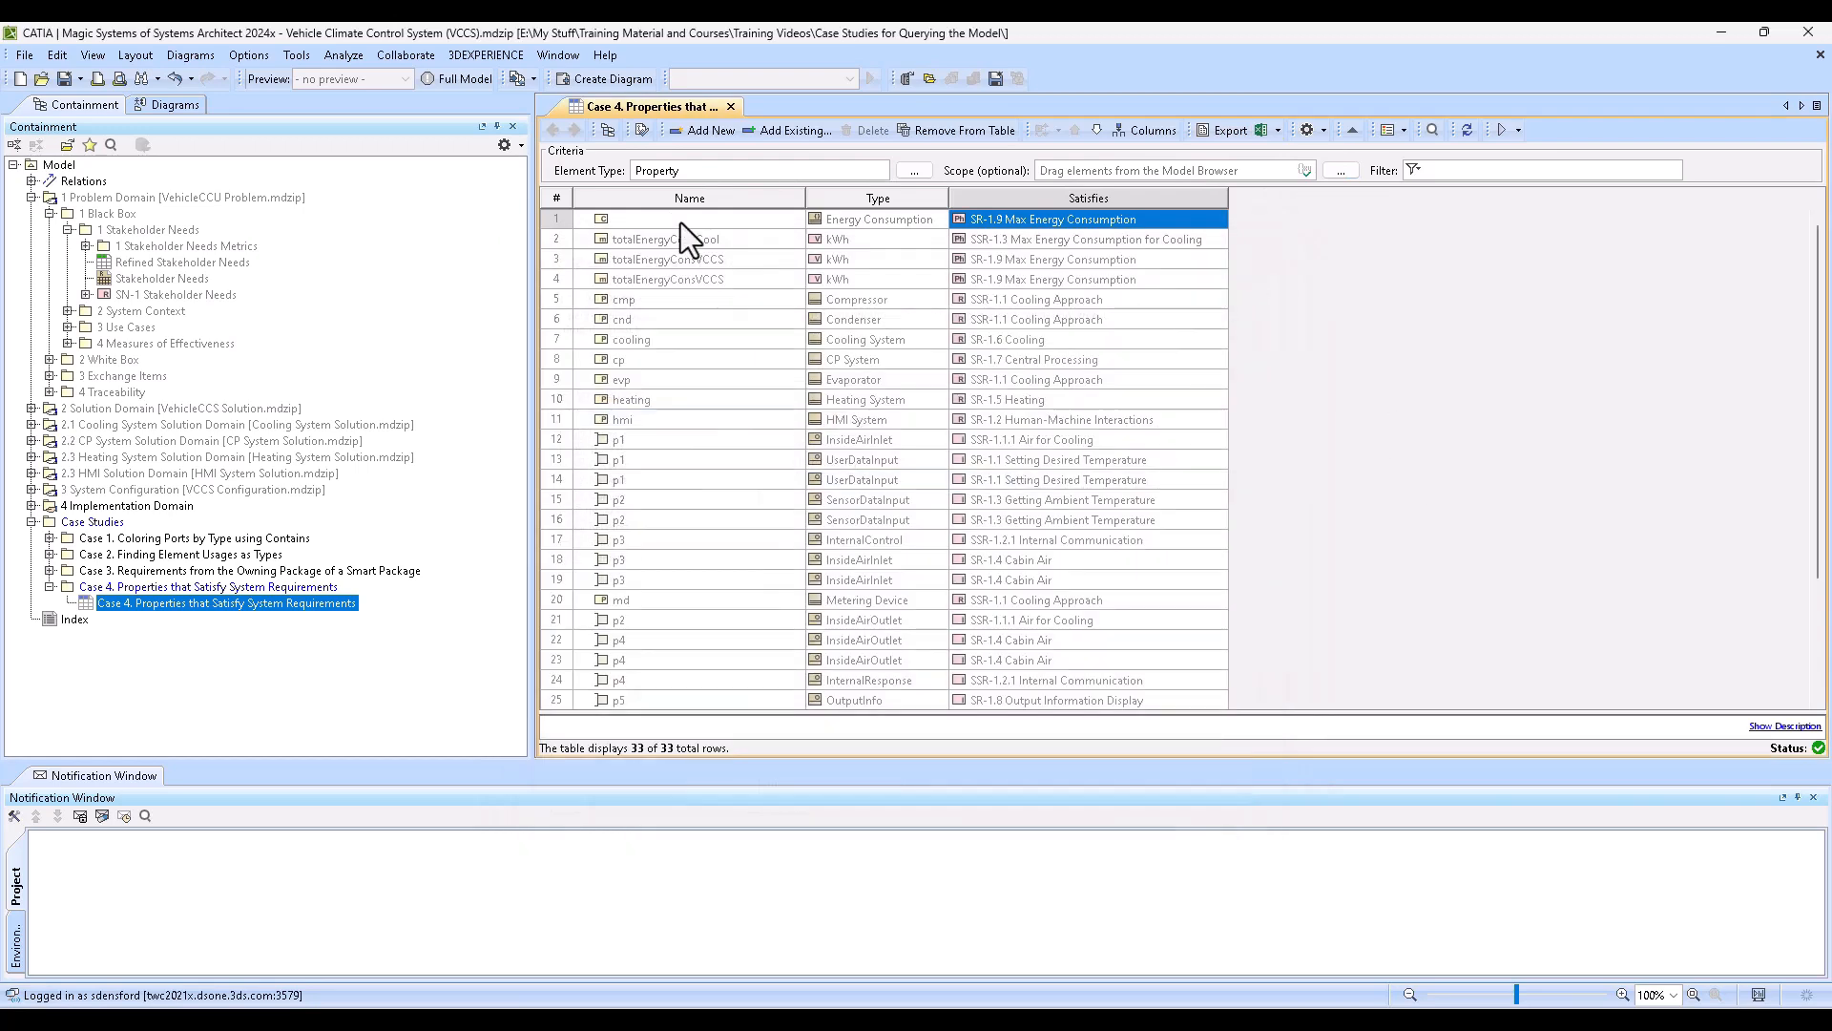
pyautogui.click(1318, 270)
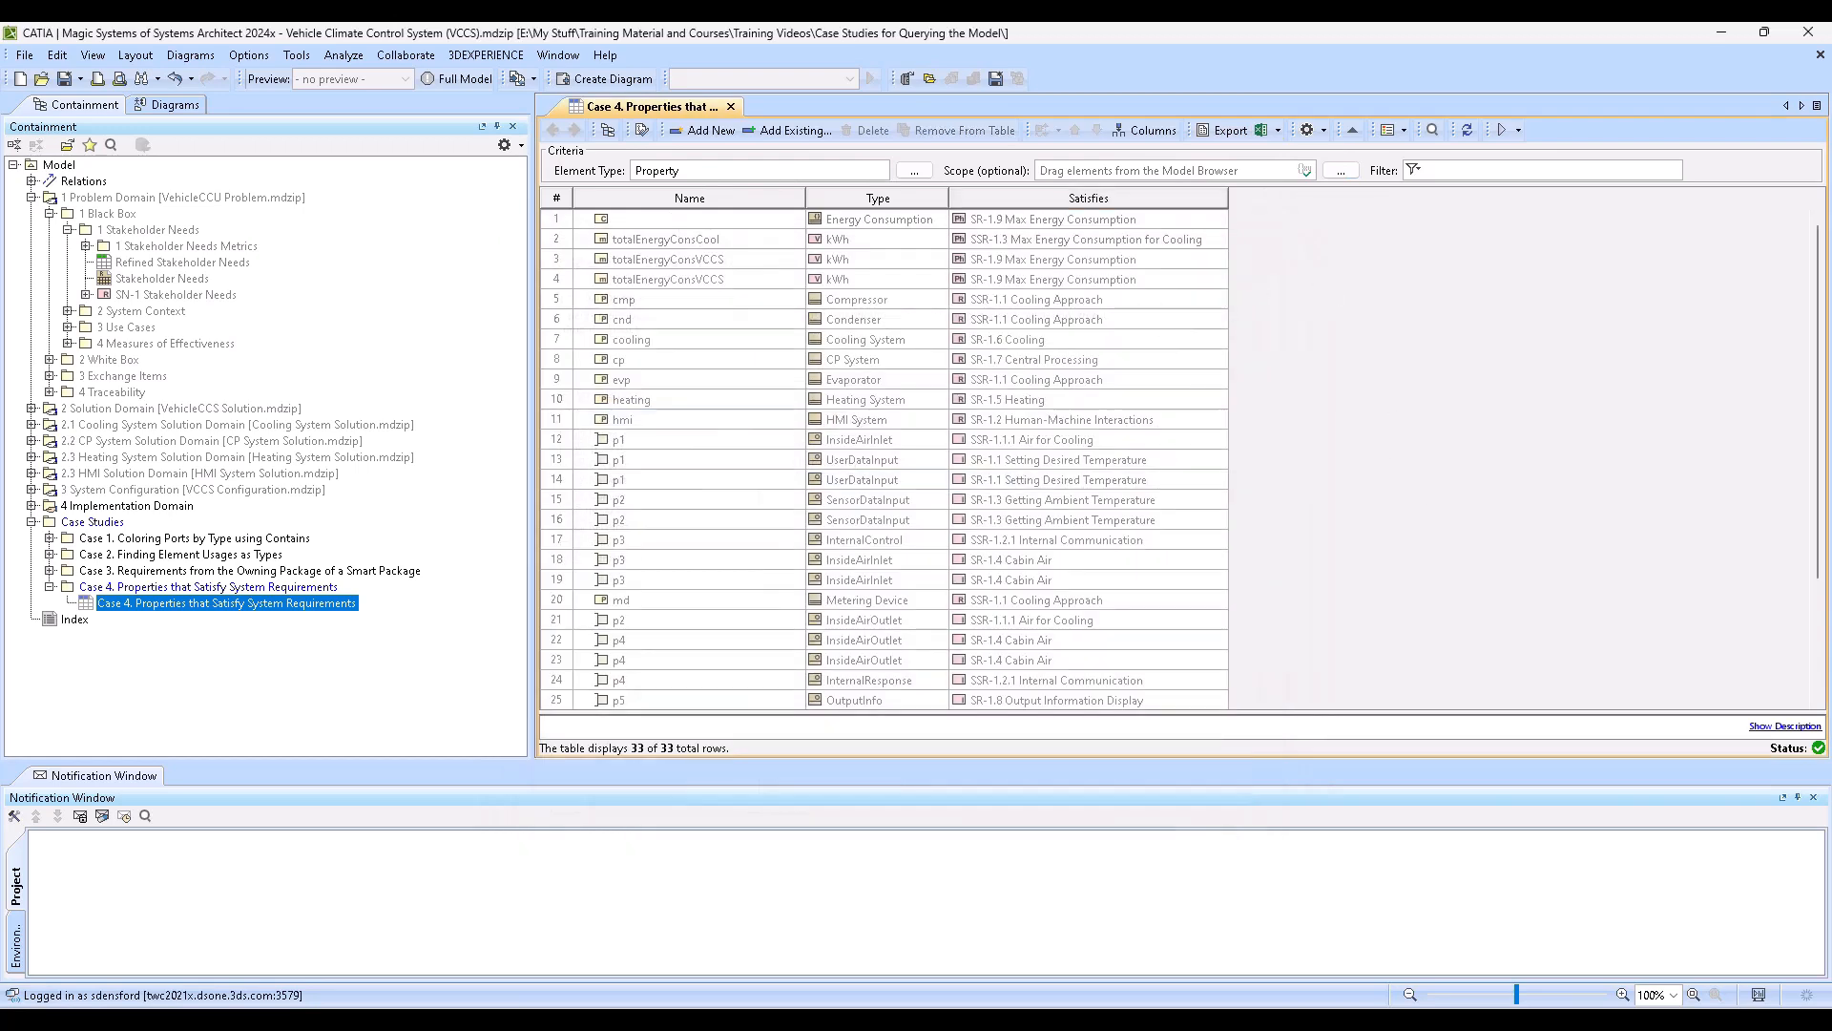